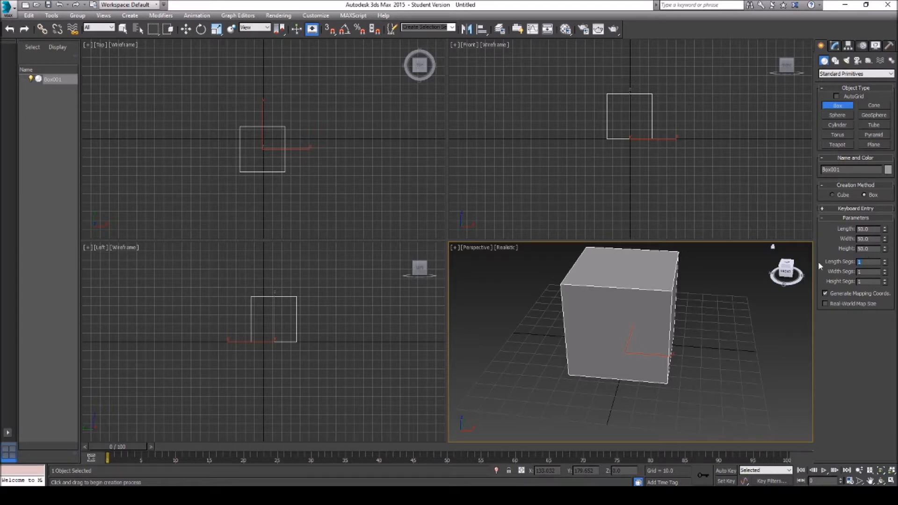
Set the box's segments to 3 in length, 3 in width and 2 in height.
type("3")
key("Tab")
left_click(859, 282)
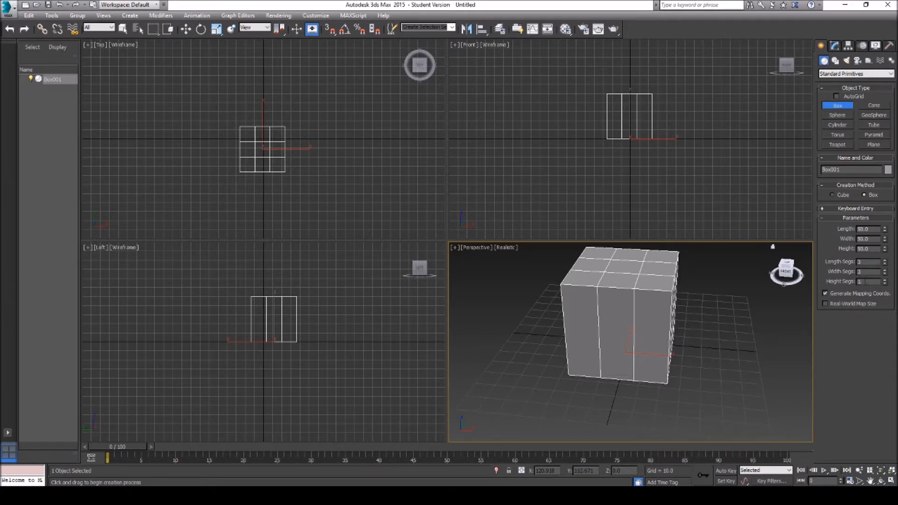
type("2")
key("Return")
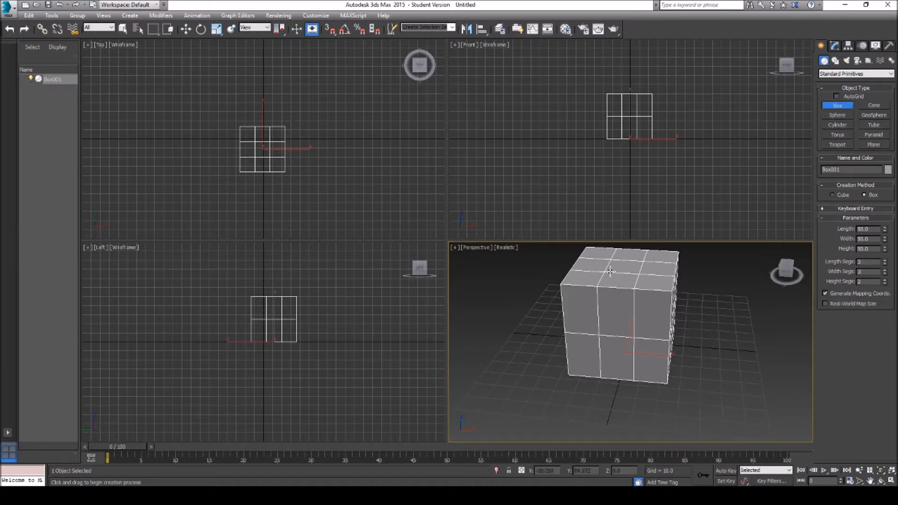
Convert the segmented box to an Editable Poly.
left_click(869, 482)
left_click_drag(741, 396, 653, 377)
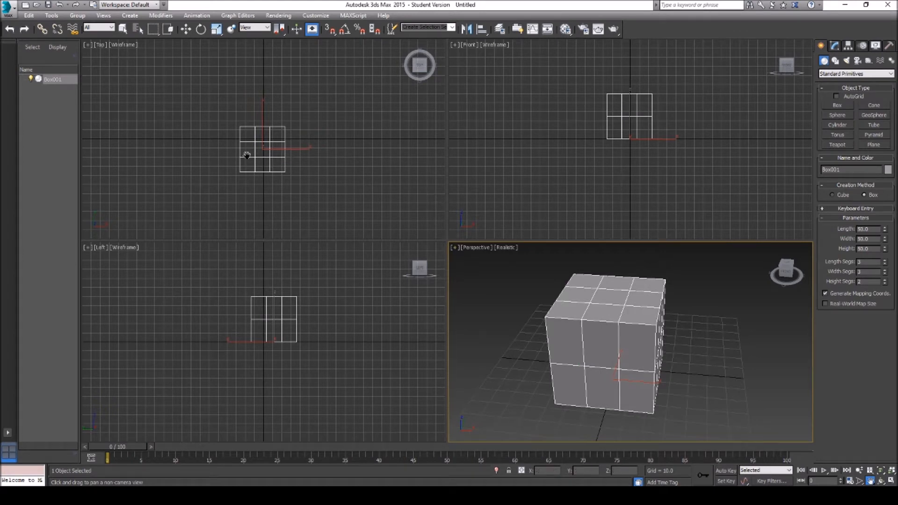
right_click(633, 364)
right_click(630, 355)
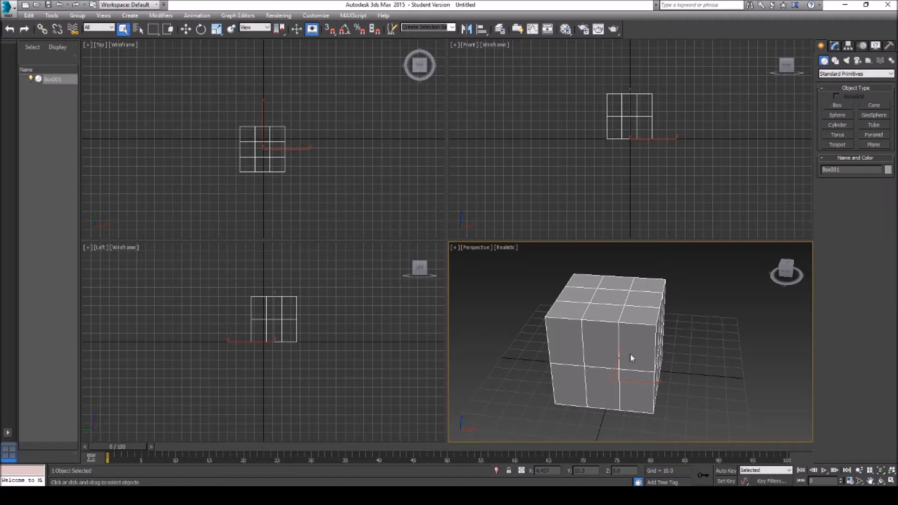
right_click(636, 341)
mouse_move(671, 436)
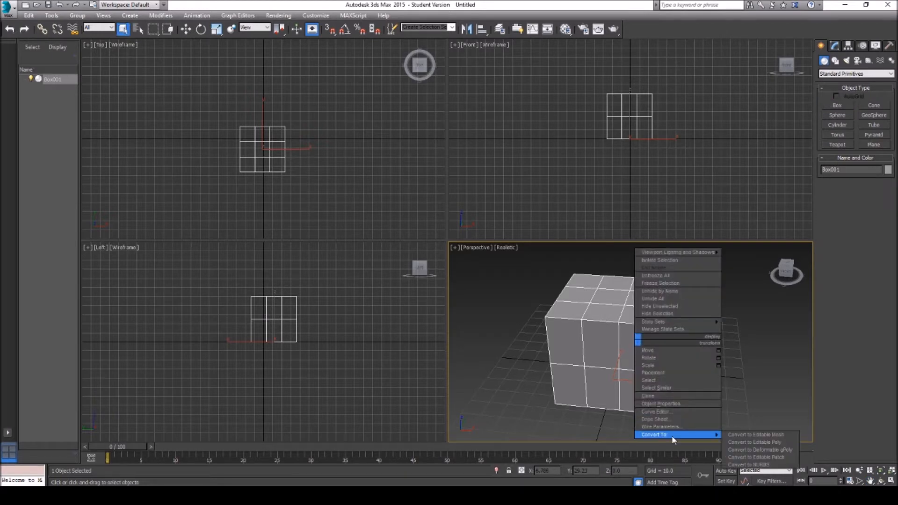
left_click(753, 442)
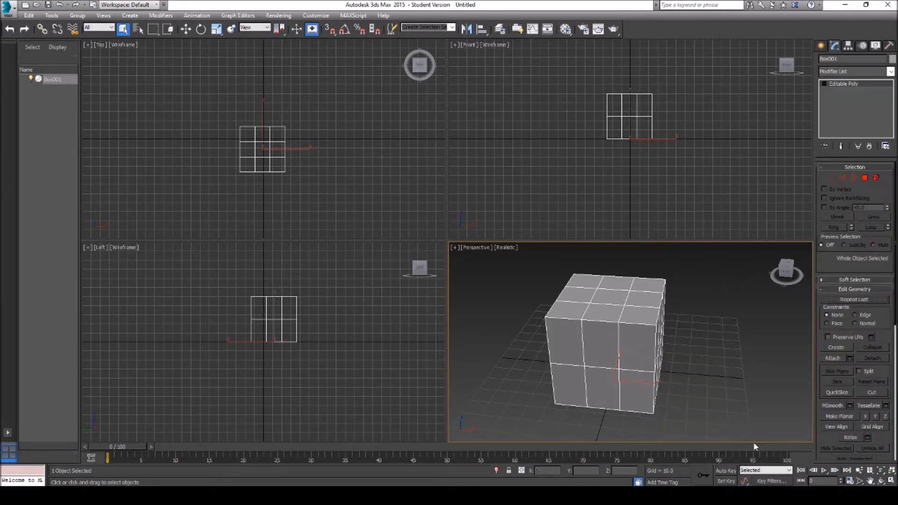
Select the vertices along the box's four vertical corner edges and scale them inward in the top view to form an octagonal outline.
left_click(831, 177)
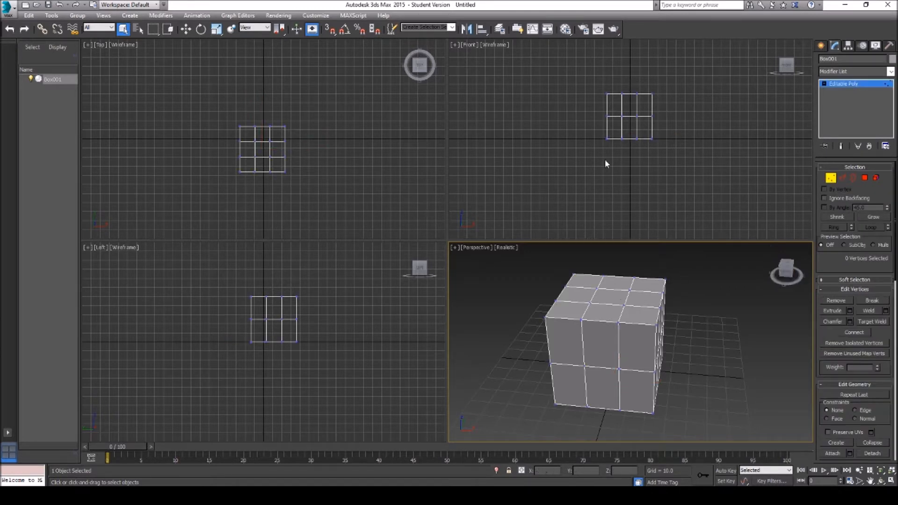
left_click(891, 474)
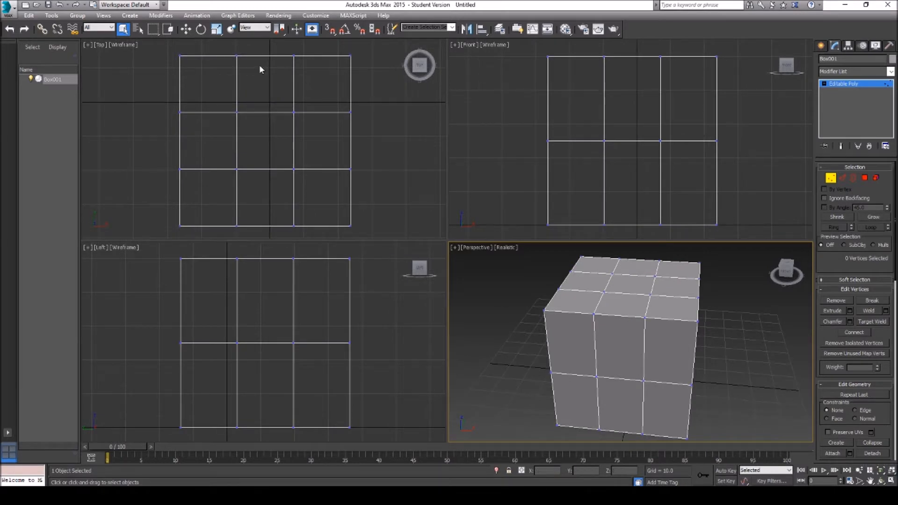
left_click_drag(171, 55, 200, 78)
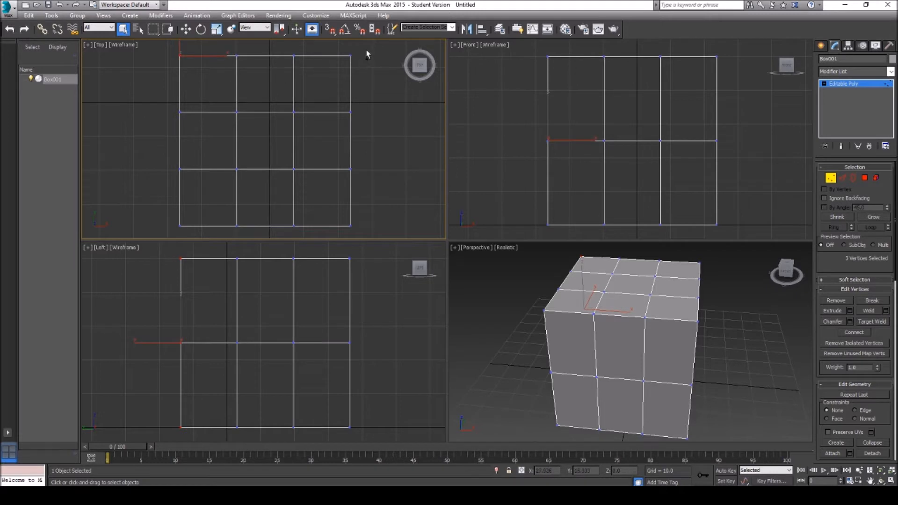
left_click_drag(366, 48, 321, 75, "ctrl")
left_click_drag(363, 216, 327, 234, "ctrl")
left_click_drag(166, 205, 200, 240, "ctrl")
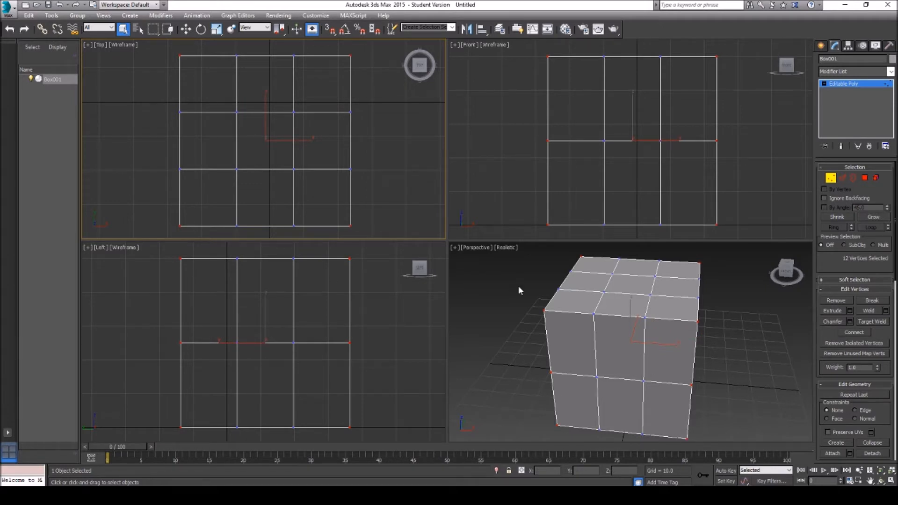
left_click(882, 482)
left_click_drag(633, 356, 493, 303)
right_click(293, 126)
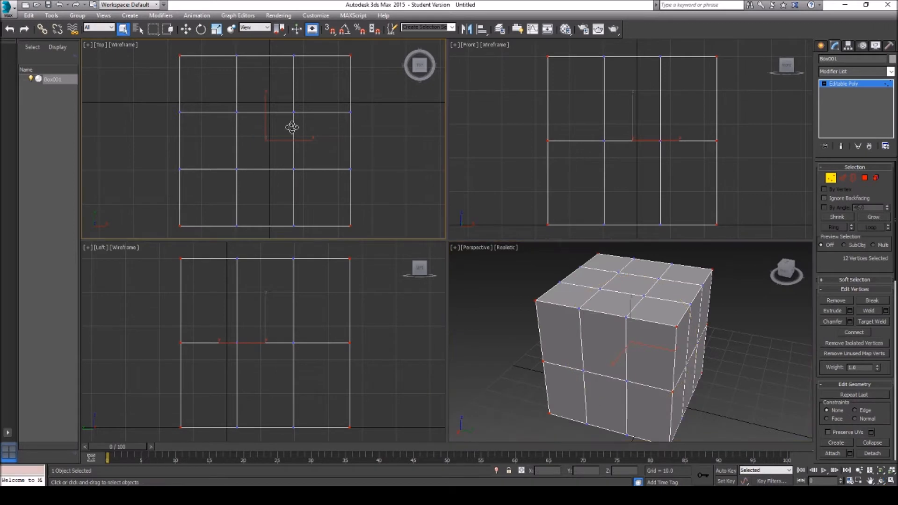
right_click(293, 136)
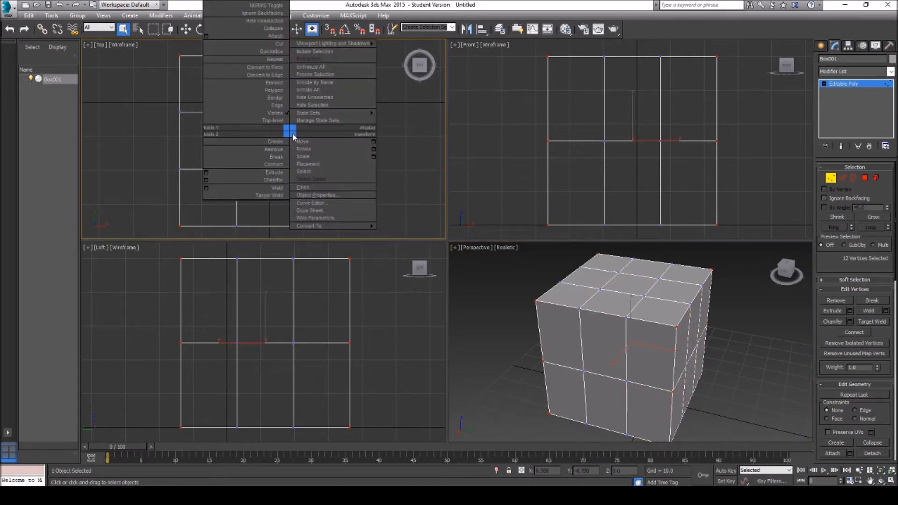
left_click(316, 149)
left_click_drag(279, 121, 265, 143)
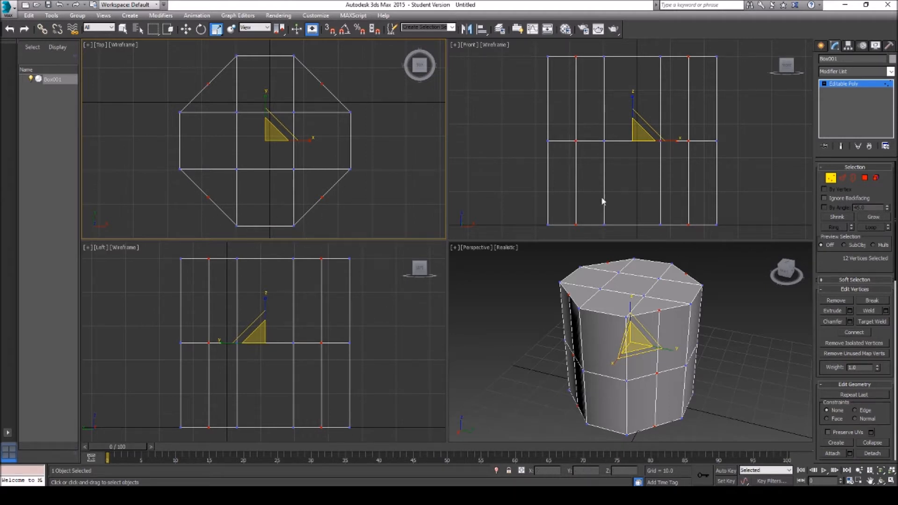
Move the middle row of vertices up about 20.3 units so it sits just below the top face.
right_click(743, 154)
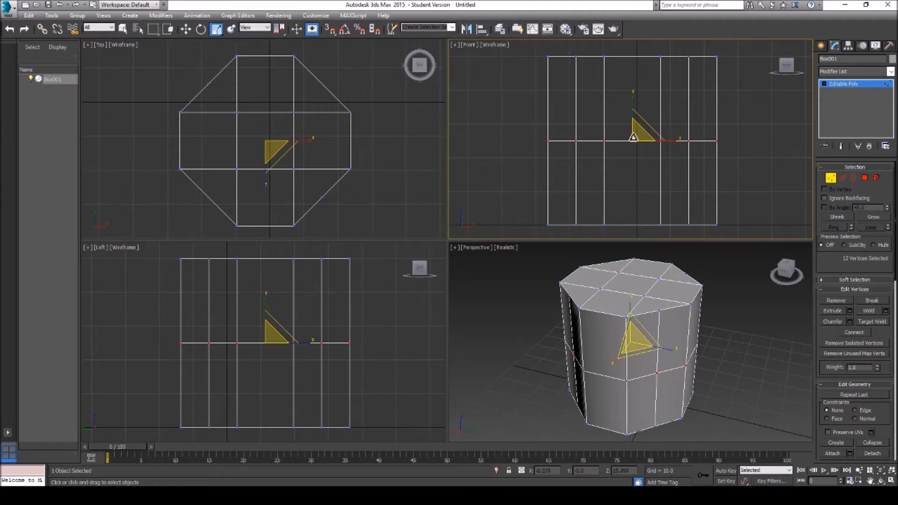
right_click(616, 139)
left_click(630, 150)
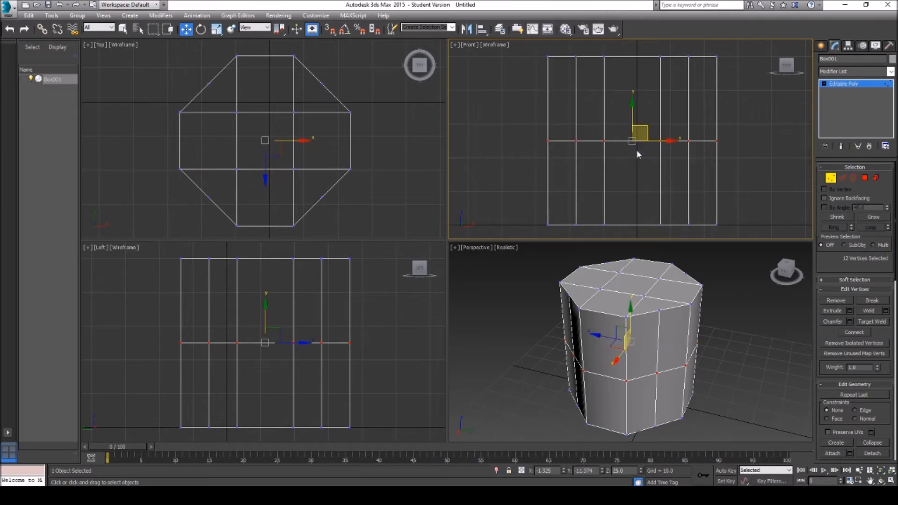
left_click_drag(631, 114, 637, 47)
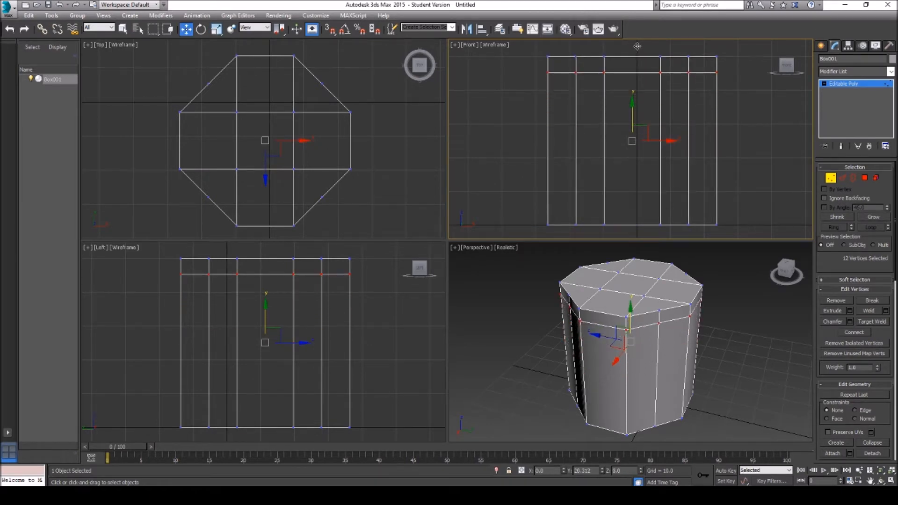
Select all vertices of the bottom face and raise them to about Z 19.8.
left_click(704, 220)
left_click_drag(563, 243, 504, 249)
left_click_drag(632, 196, 632, 130)
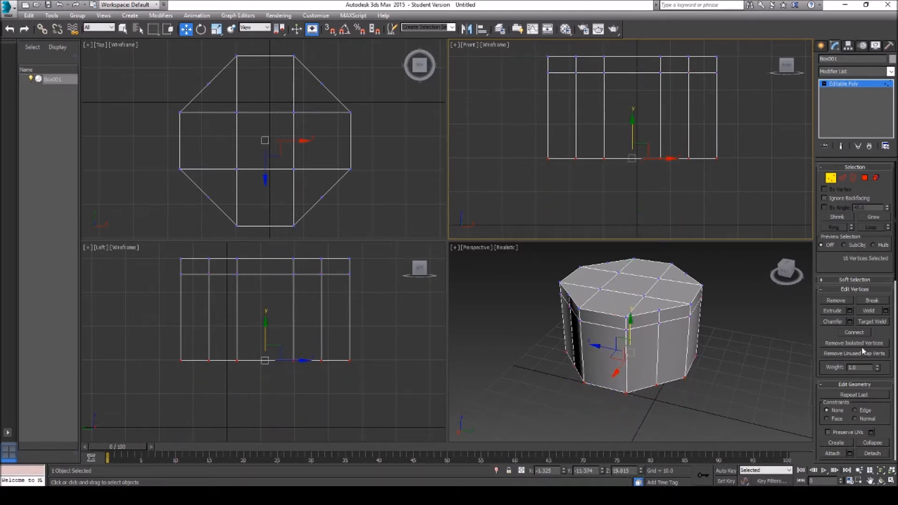
Collapse the bottom vertices into a single point and lower that tip to about Z 16.8.
scroll(863, 352, "down", 2)
left_click(865, 414)
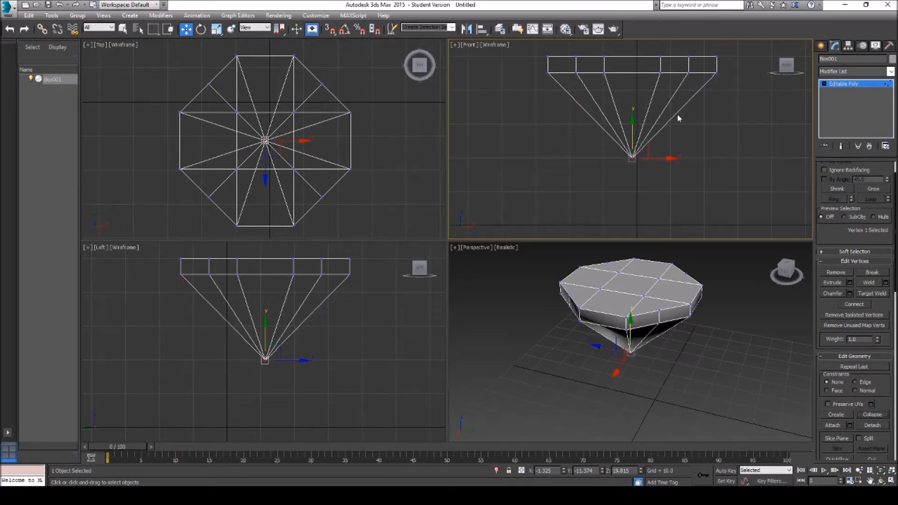
left_click_drag(632, 121, 631, 132)
Select the four inner vertices of the top face and raise them slightly above the rim.
left_click(881, 481)
left_click(613, 353)
left_click_drag(612, 351, 589, 370)
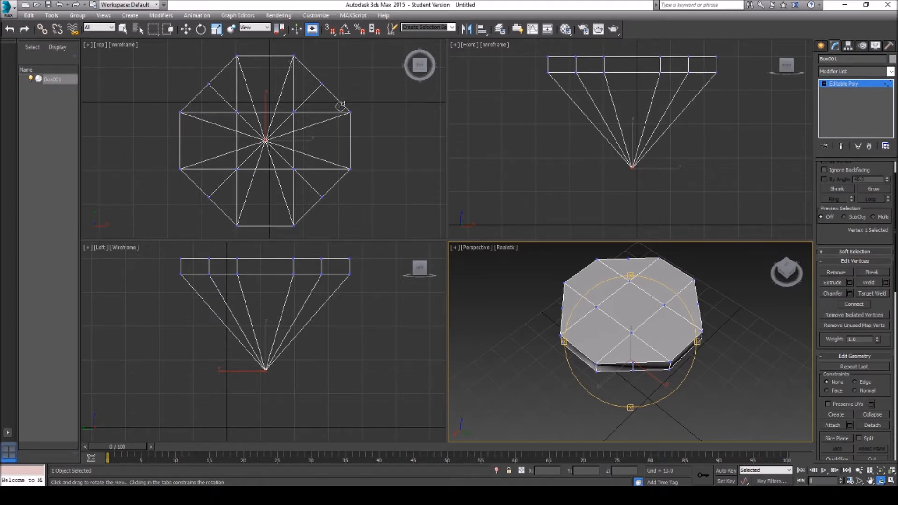
right_click(297, 115)
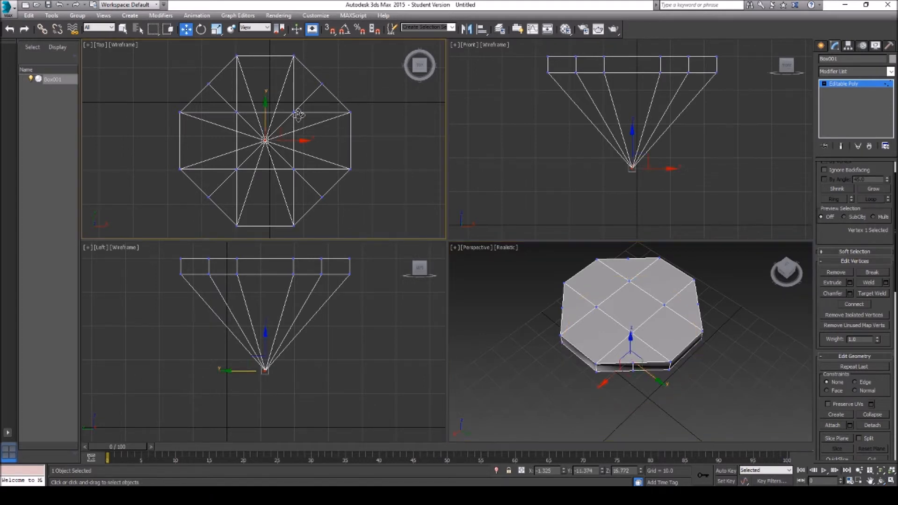
left_click(294, 113)
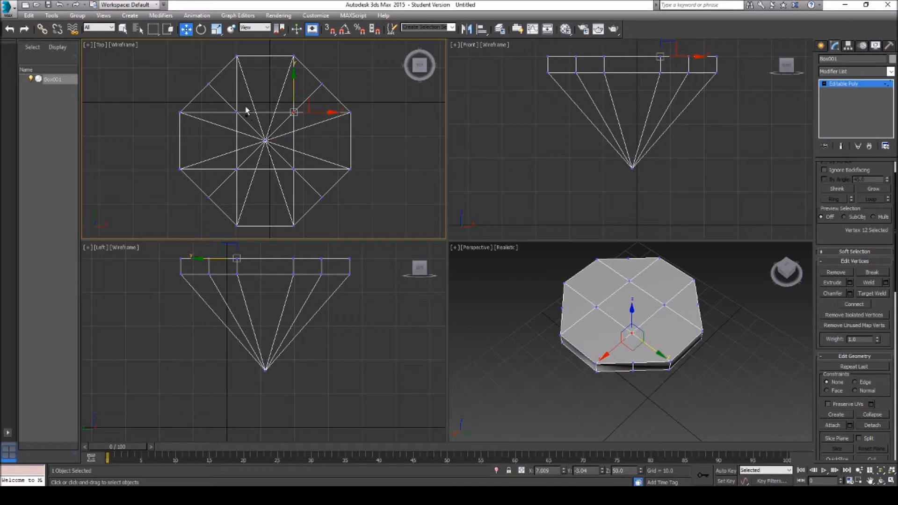
left_click(236, 114, "ctrl")
left_click(238, 169, "ctrl")
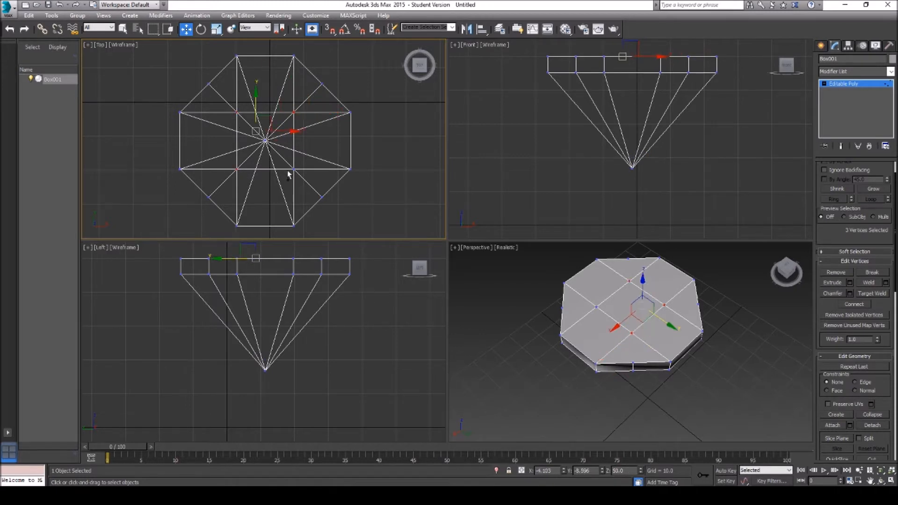
left_click(294, 170, "ctrl")
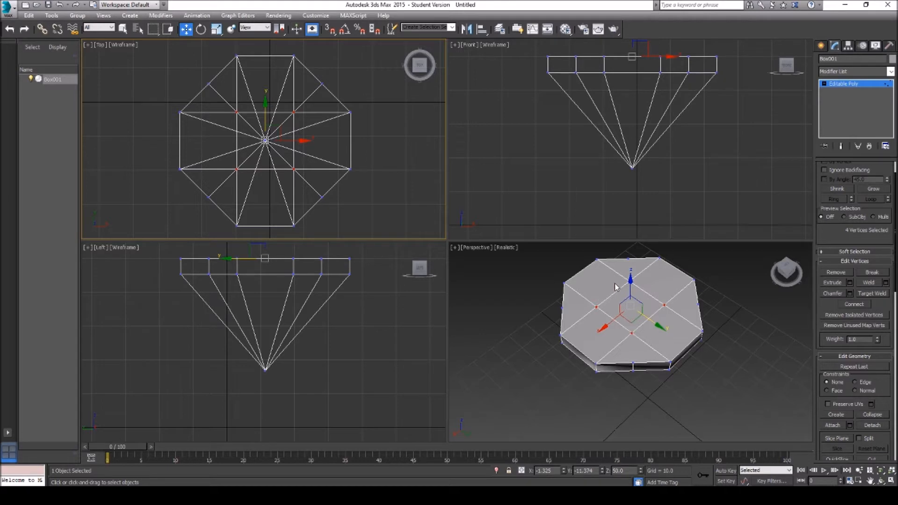
left_click(880, 481)
left_click(613, 332)
left_click_drag(606, 331, 630, 270)
key("w")
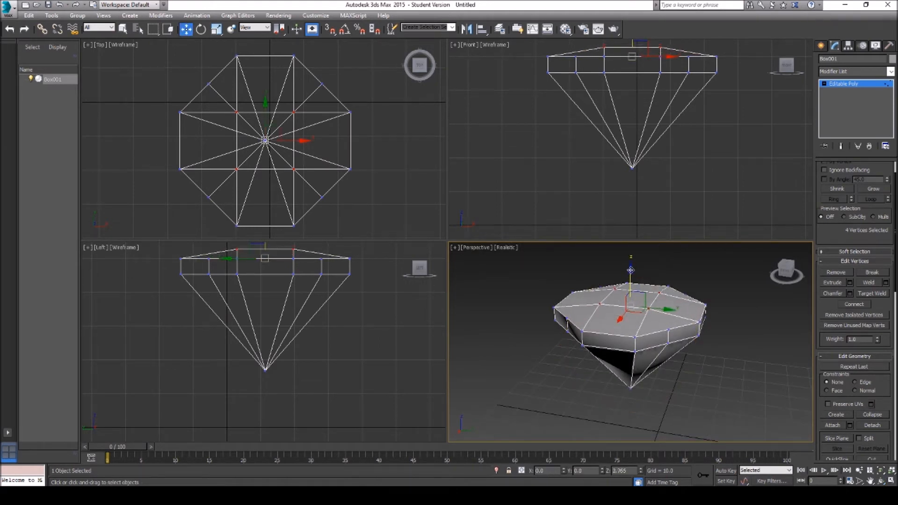
Raise the four inner top vertices a little further, to about Z 53.2.
left_click(881, 480)
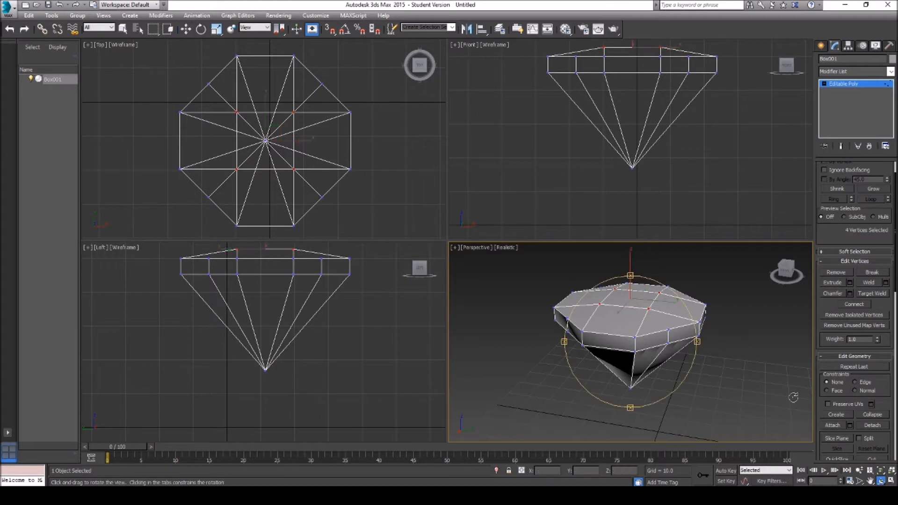
left_click_drag(606, 333, 630, 326)
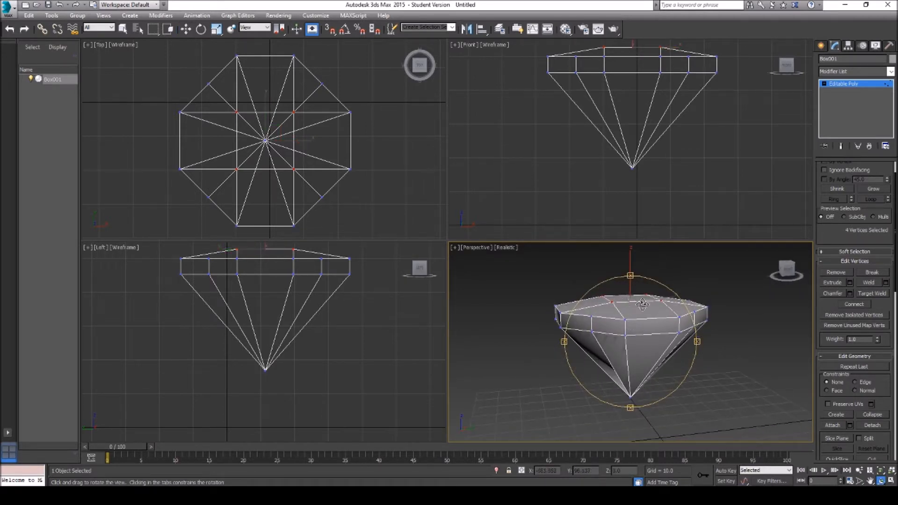
right_click(633, 304)
left_click_drag(629, 272, 629, 270)
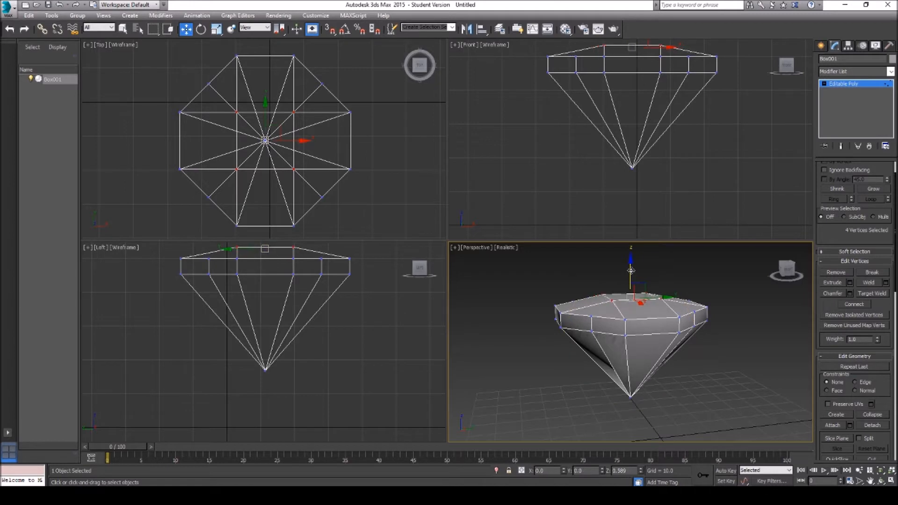
Collapse the four inner top vertices into one center point and raise it to about Z 54.1.
left_click(881, 480)
left_click_drag(637, 335, 619, 326)
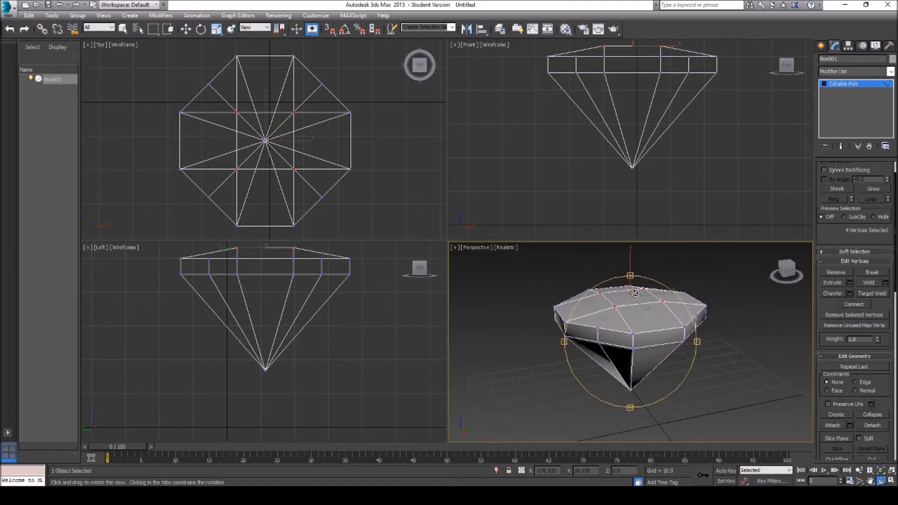
right_click(619, 326)
left_click(876, 416)
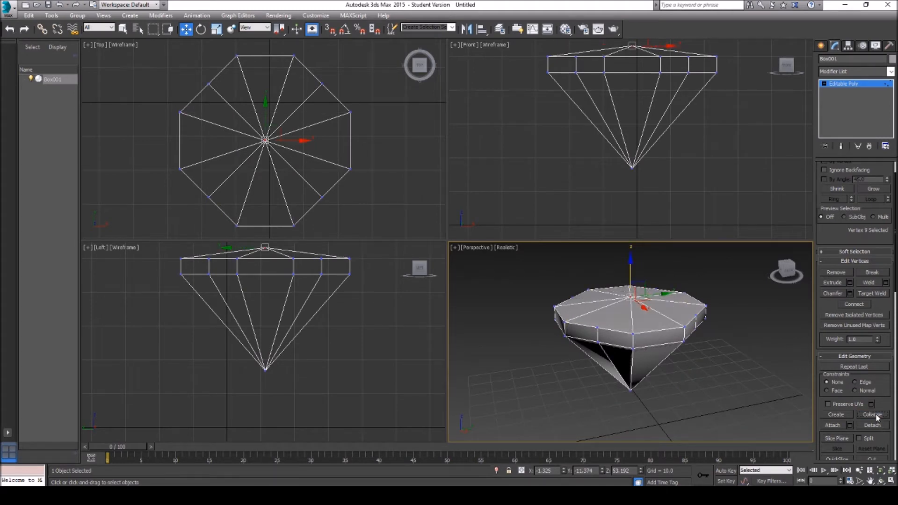
left_click_drag(630, 267, 631, 265)
Try to rotate all of the gem's vertices about the vertical axis in the top view, and undo the rotation.
left_click(880, 481)
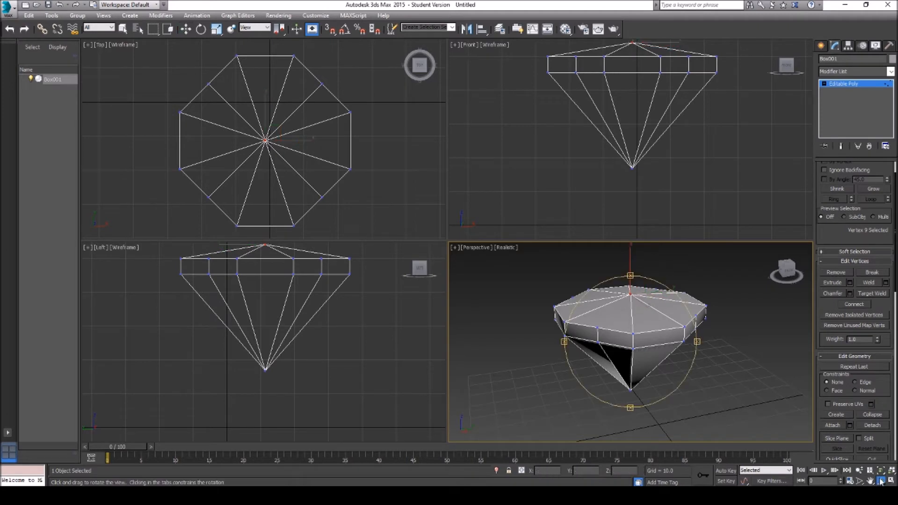
left_click_drag(611, 340, 623, 358)
right_click(301, 69)
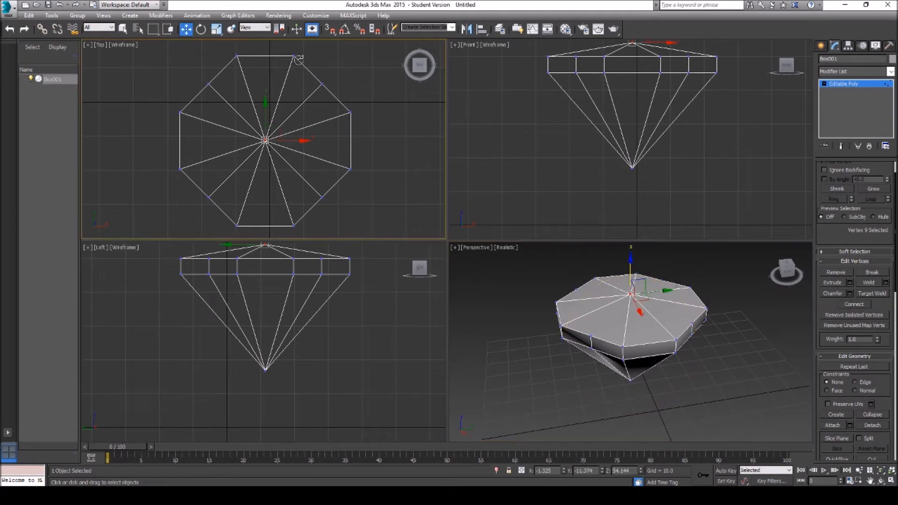
left_click_drag(305, 192, 374, 234)
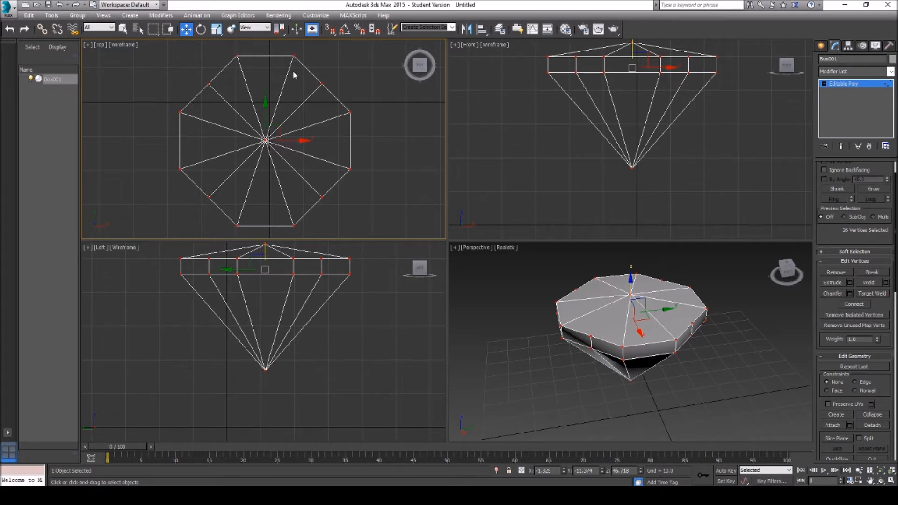
right_click(283, 131)
left_click(314, 151)
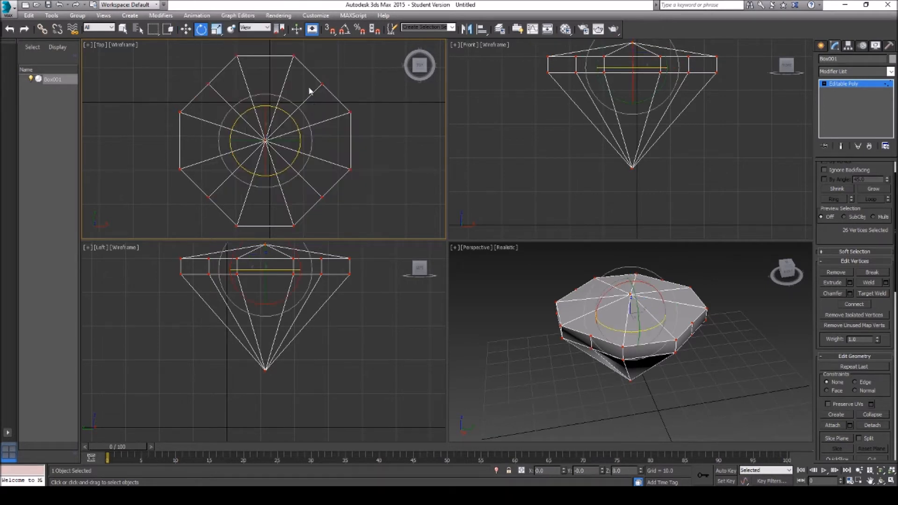
left_click_drag(292, 121, 264, 90)
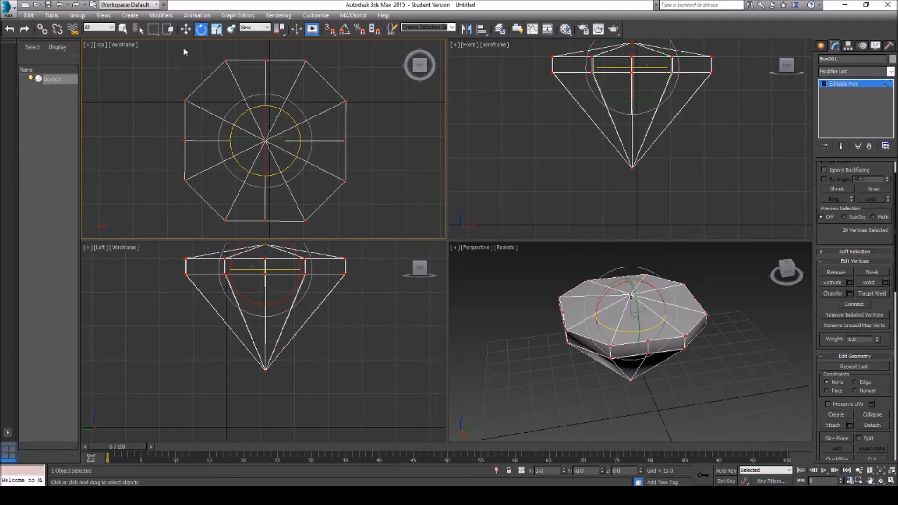
left_click(65, 5)
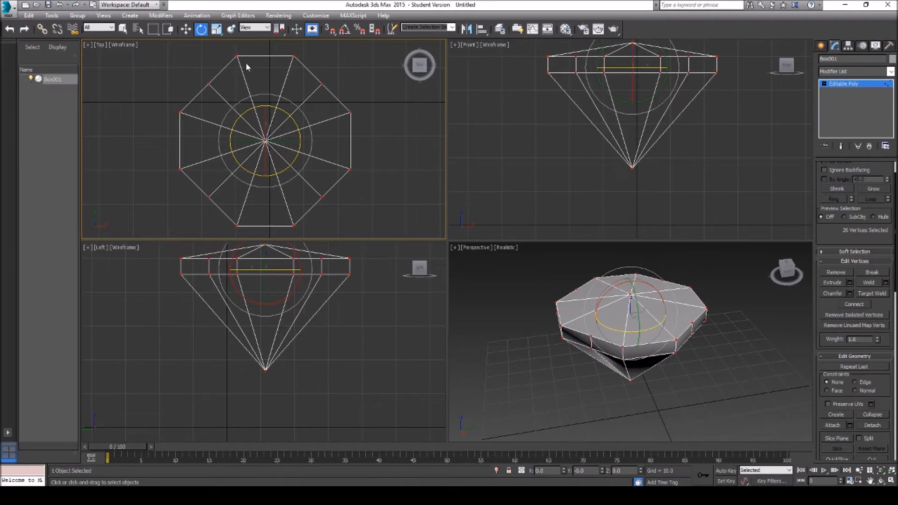
Select the eight vertices along the gem's two horizontal outer edges in the top view and scale them to about 118% along X.
left_click(383, 92)
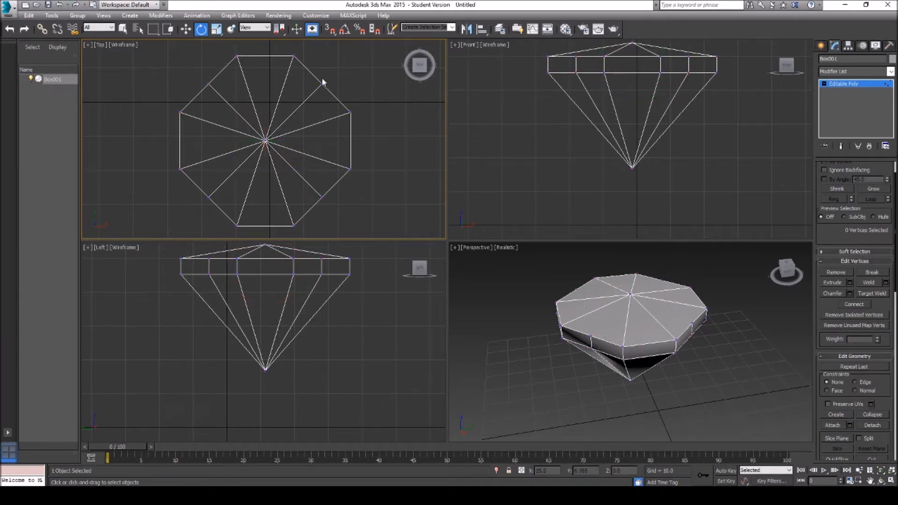
left_click_drag(273, 53, 302, 239)
left_click_drag(229, 51, 245, 240, "ctrl")
right_click(260, 190)
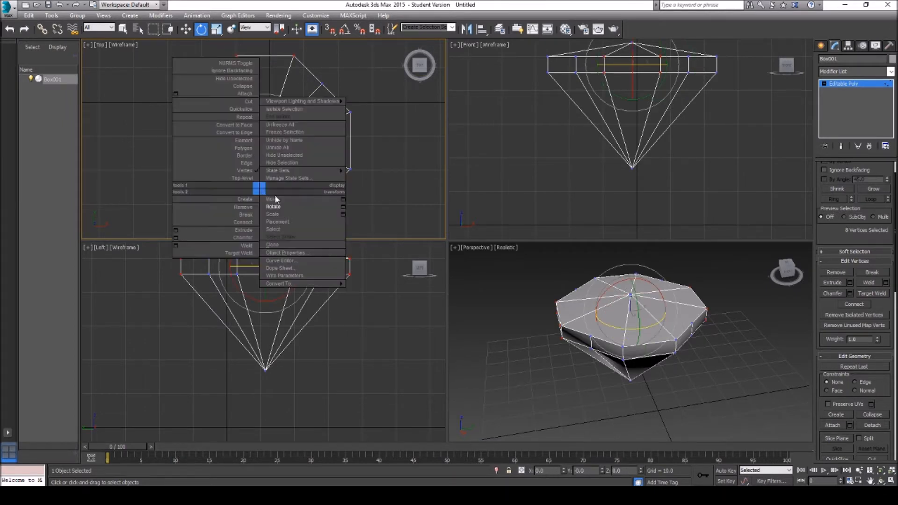
left_click(280, 215)
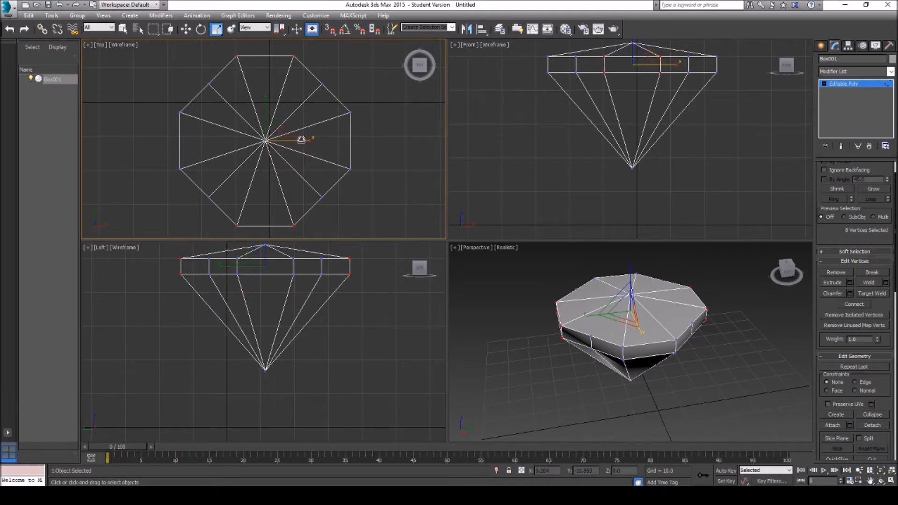
left_click_drag(301, 139, 308, 140)
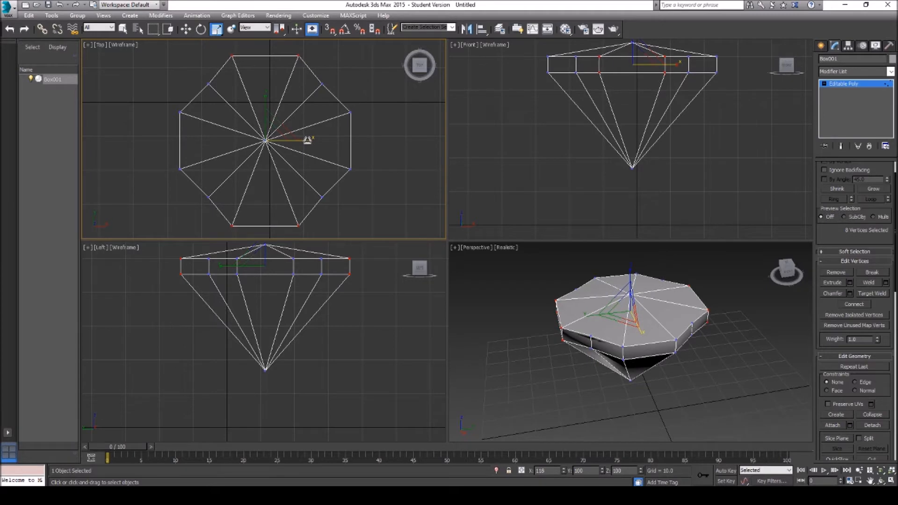
left_click_drag(307, 140, 307, 140)
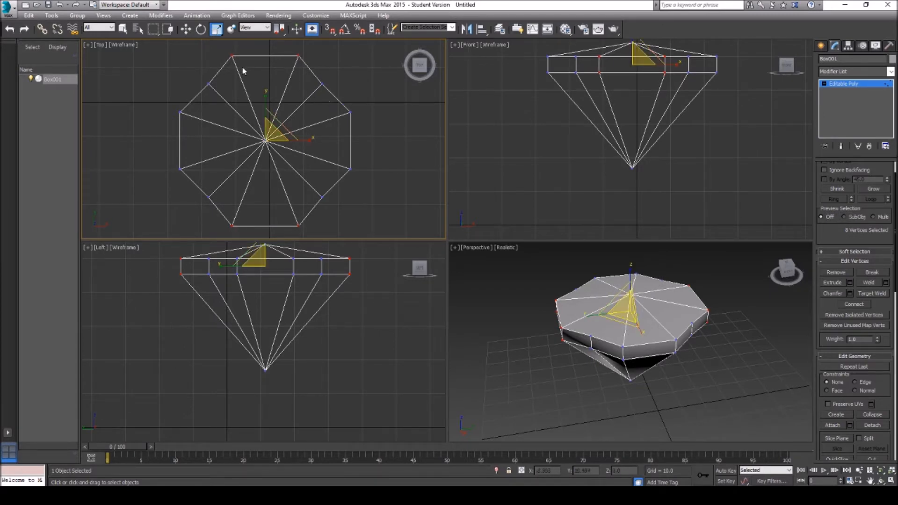
Select the vertices at the ends of the two vertical outer edges in the top view and scale them apart along Y.
left_click_drag(168, 106, 362, 123)
left_click_drag(367, 168, 174, 176, "ctrl")
left_click_drag(262, 110, 265, 100)
Select the eight mid-edge vertices on the gem's four diagonal sides and scale them slightly outward in the XY plane.
left_click(208, 196)
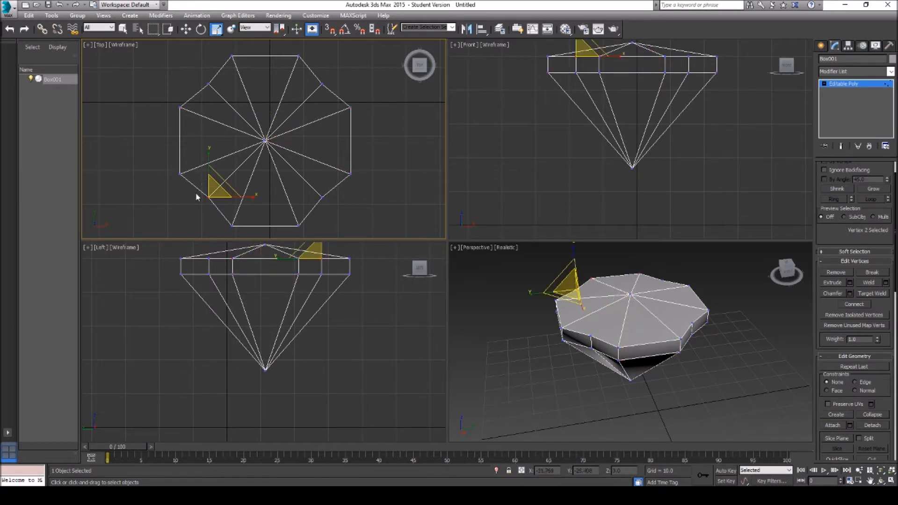
left_click(204, 188)
left_click_drag(217, 218, 217, 220)
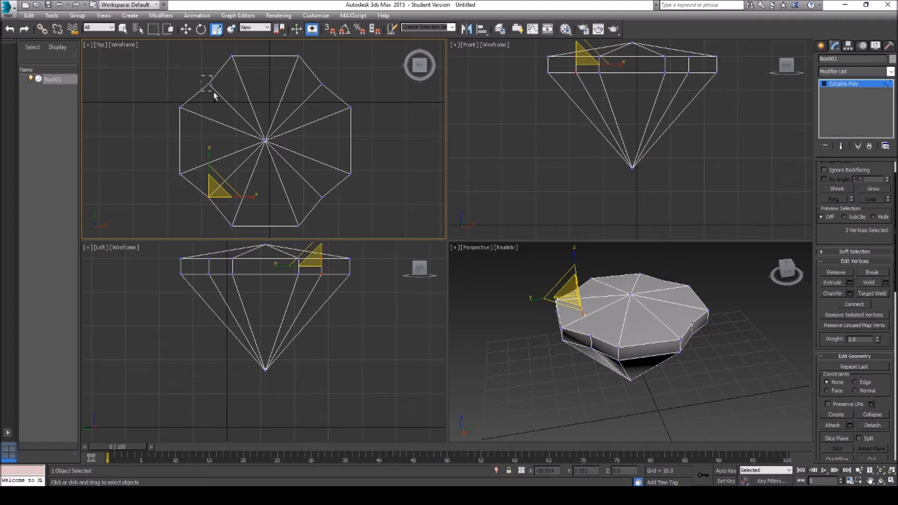
left_click_drag(214, 92, 214, 93, "ctrl")
left_click_drag(336, 70, 320, 92, "ctrl")
left_click_drag(343, 197, 310, 206, "ctrl")
left_click_drag(287, 129, 288, 125)
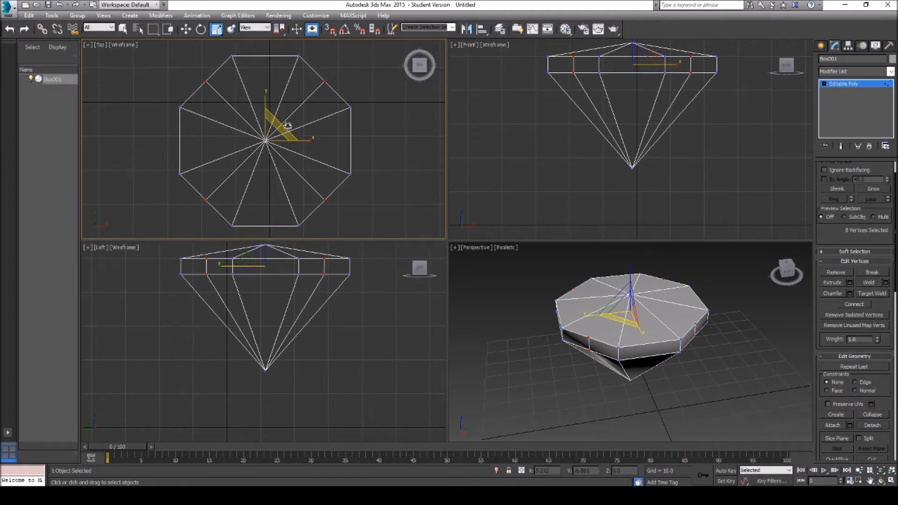
Fine-tune the XY scale of the four vertices on the two lower diagonal sides in the top view, then clear the selection.
left_click(384, 101)
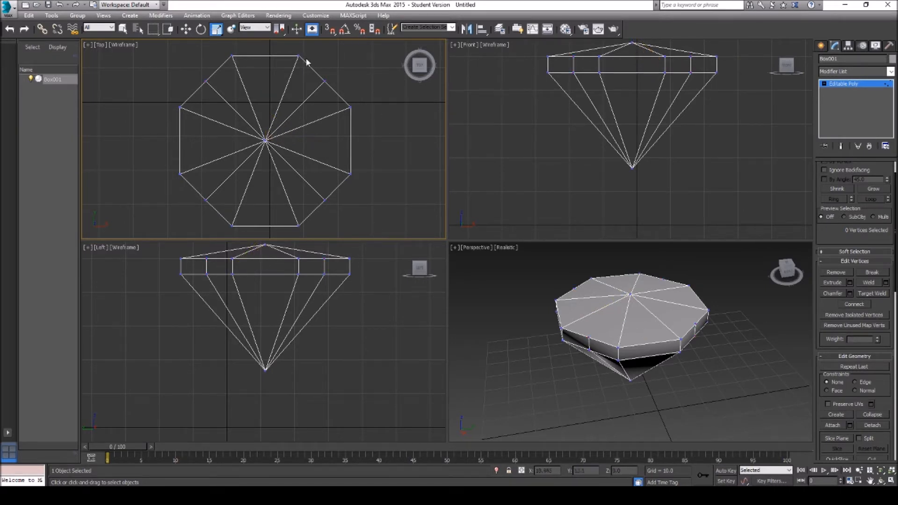
left_click_drag(335, 214, 318, 194)
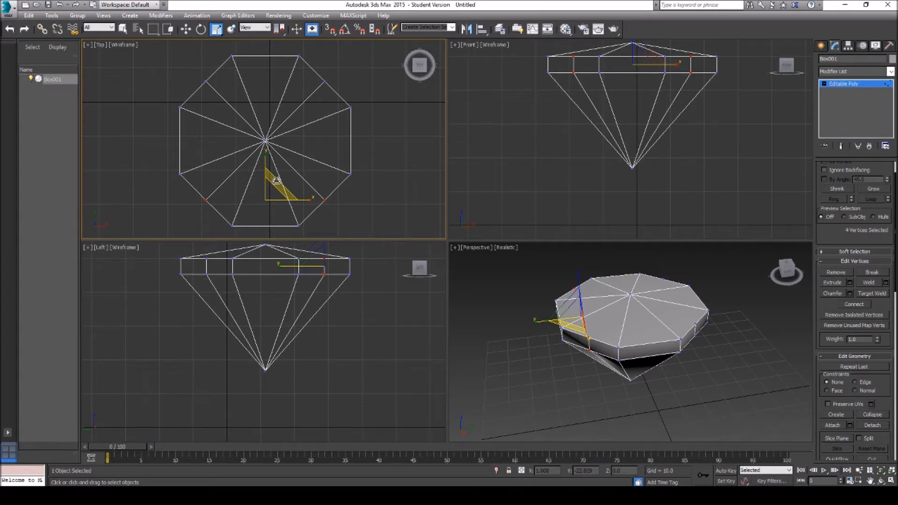
left_click_drag(277, 180, 278, 182)
left_click(402, 155)
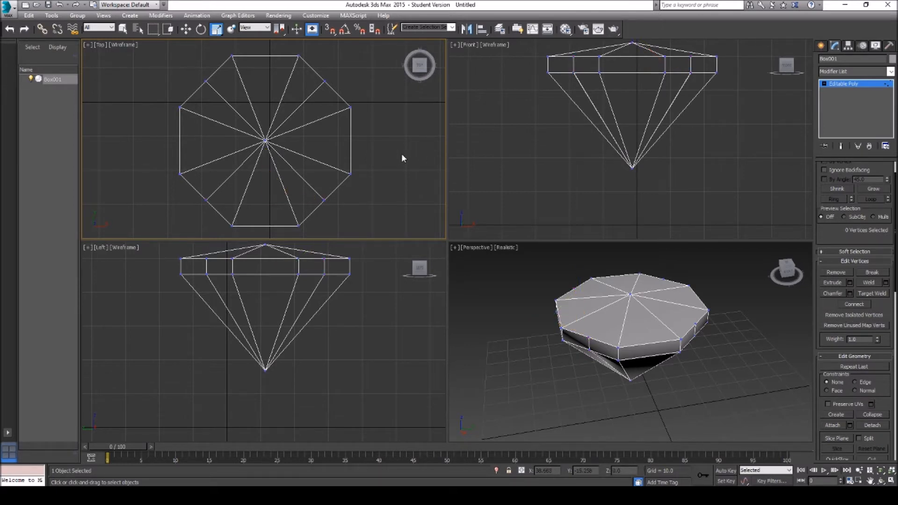
Examine the gem's shape from several angles in a maximized perspective view.
left_click(882, 475)
left_click_drag(623, 311, 578, 293)
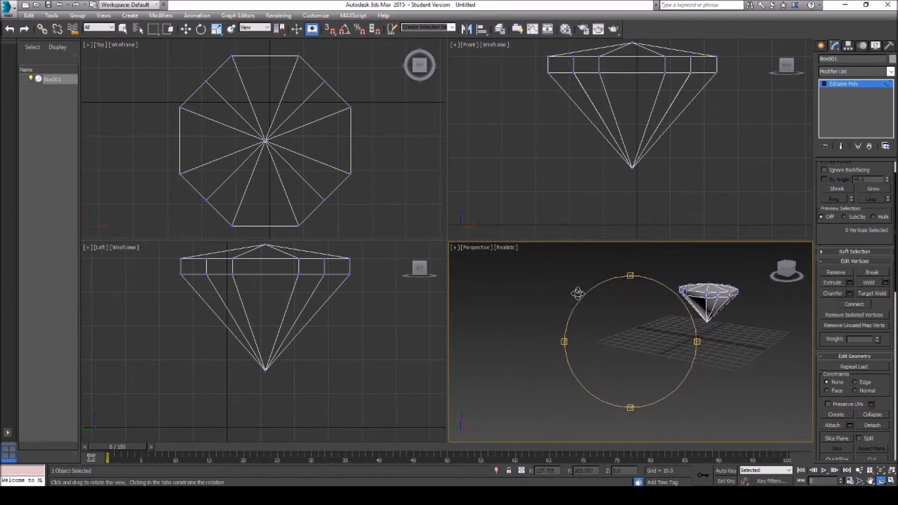
left_click(452, 247)
left_click(473, 257)
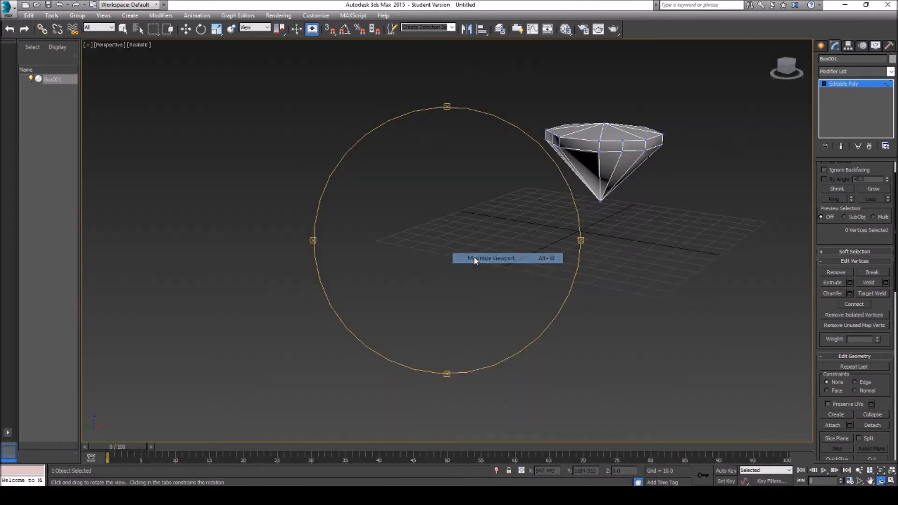
left_click(870, 470)
left_click(870, 480)
left_click_drag(618, 243, 525, 274)
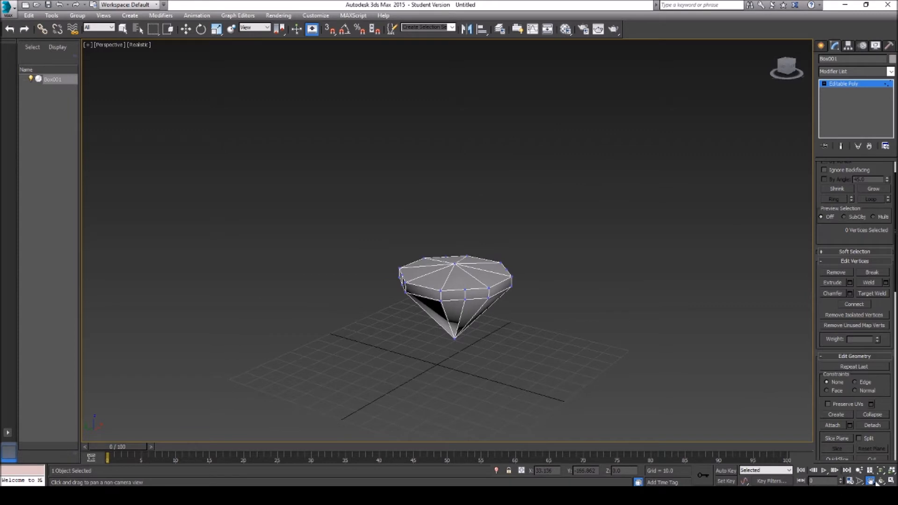
left_click(881, 481)
left_click_drag(458, 263, 433, 250)
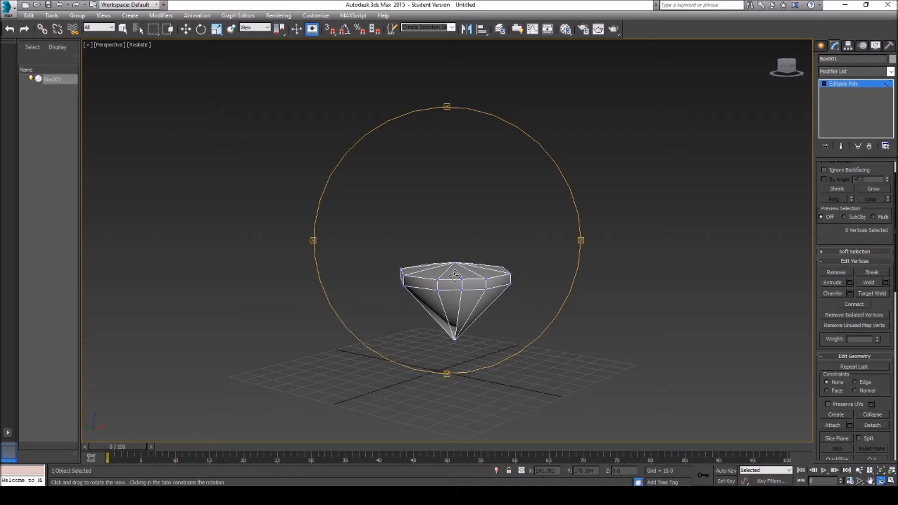
left_click_drag(471, 234, 523, 231)
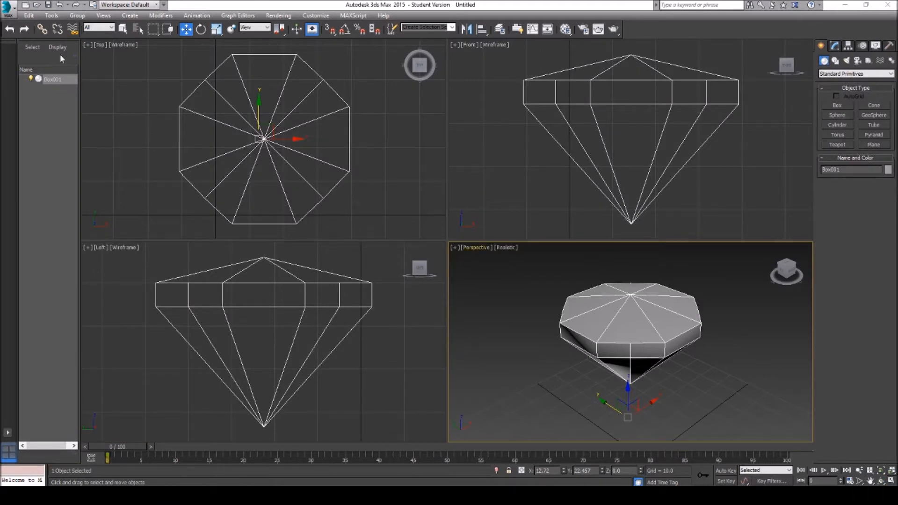
Export the scene as an Autodesk FBX file named Gem.
left_click(15, 17)
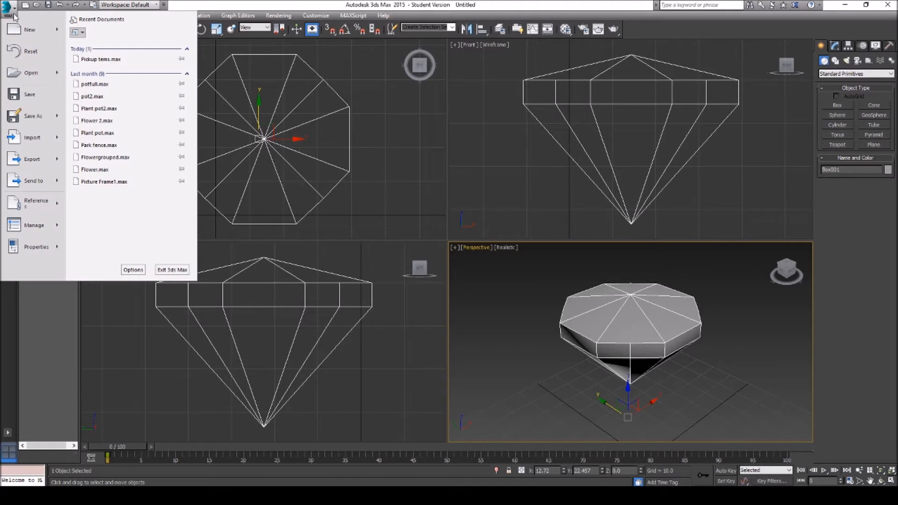
mouse_move(41, 78)
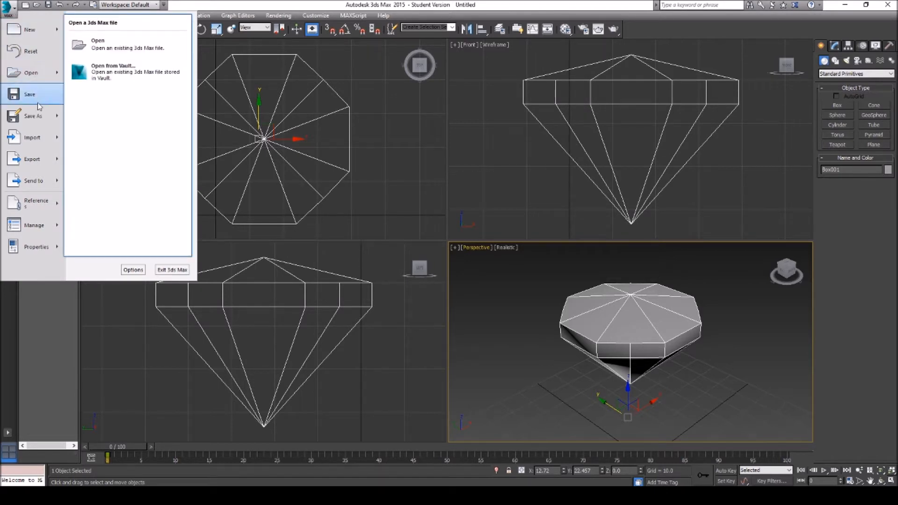
mouse_move(49, 161)
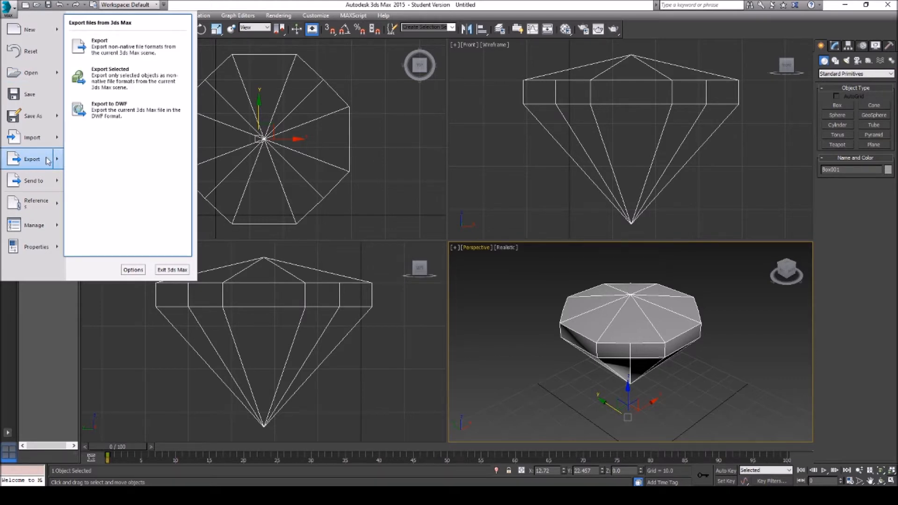
left_click(117, 49)
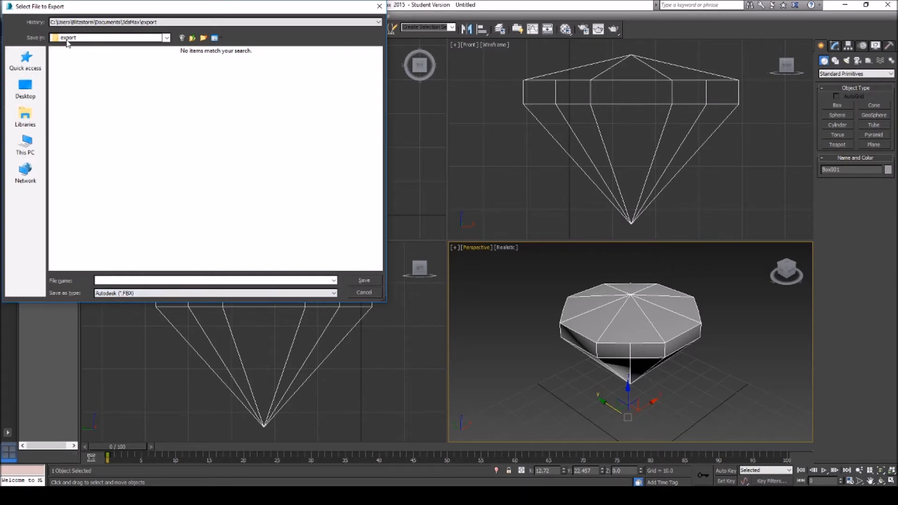
left_click(121, 280)
type("Ge")
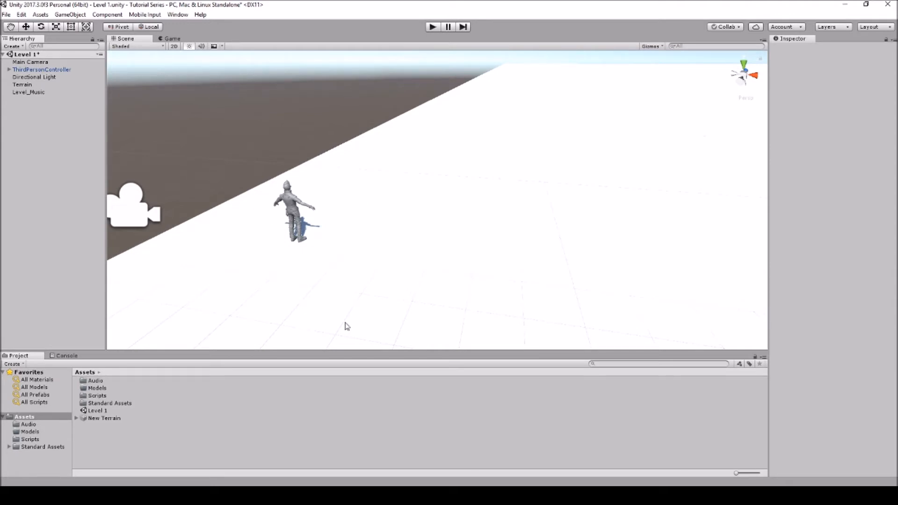
Switch to the Unity project and create a folder named Animation in Assets.
left_click(106, 390)
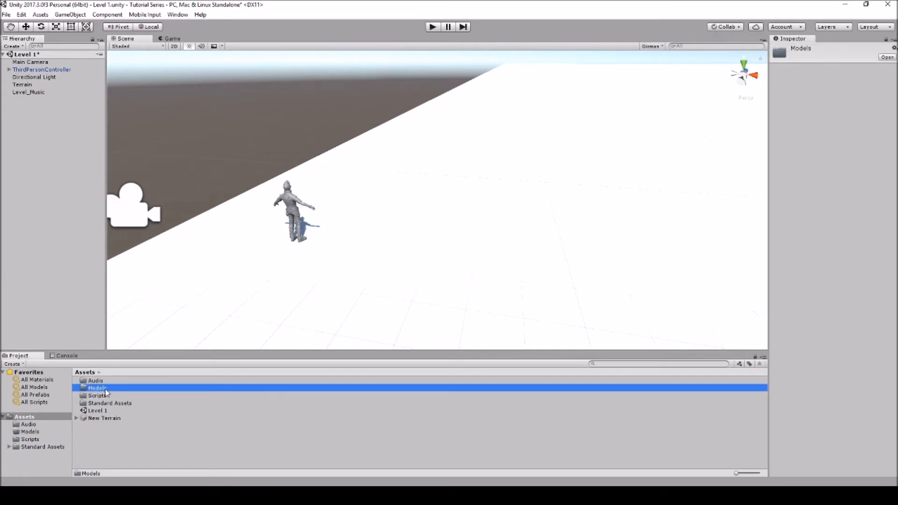
left_click(97, 440)
right_click(98, 440)
mouse_move(155, 256)
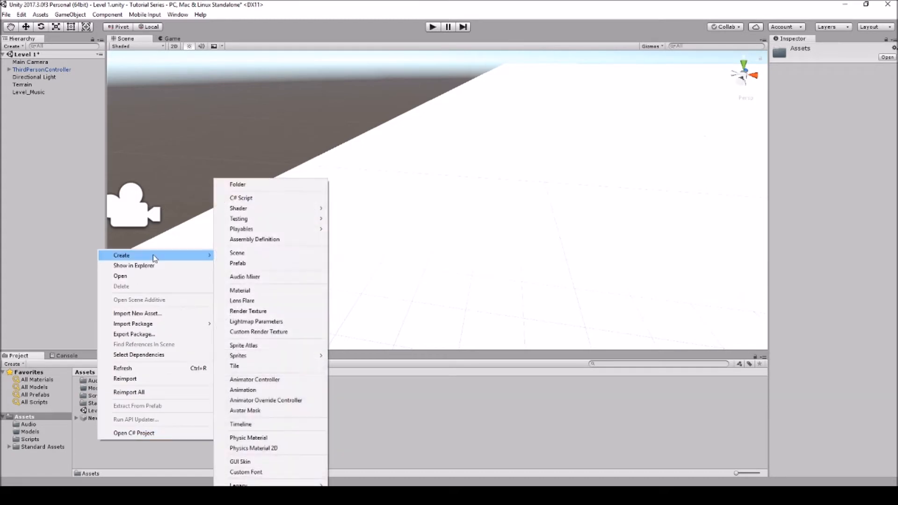
left_click(281, 188)
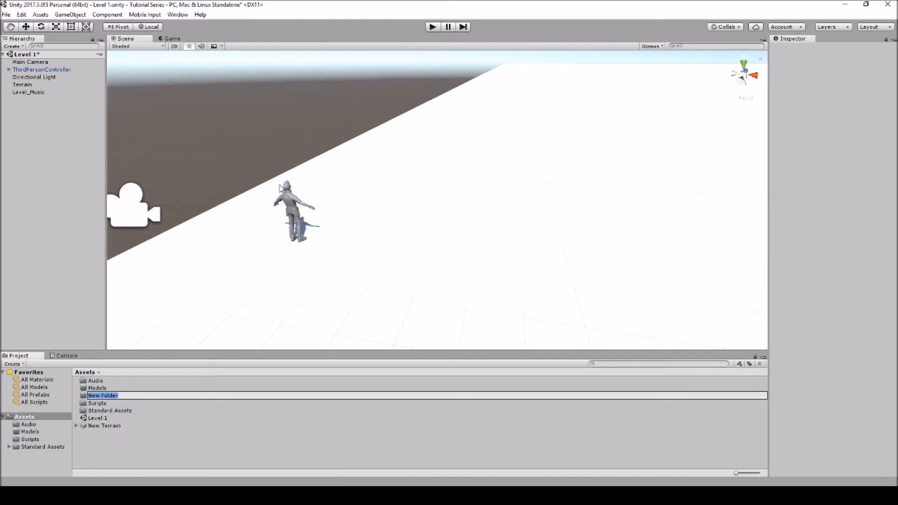
type("Animation")
key("Return")
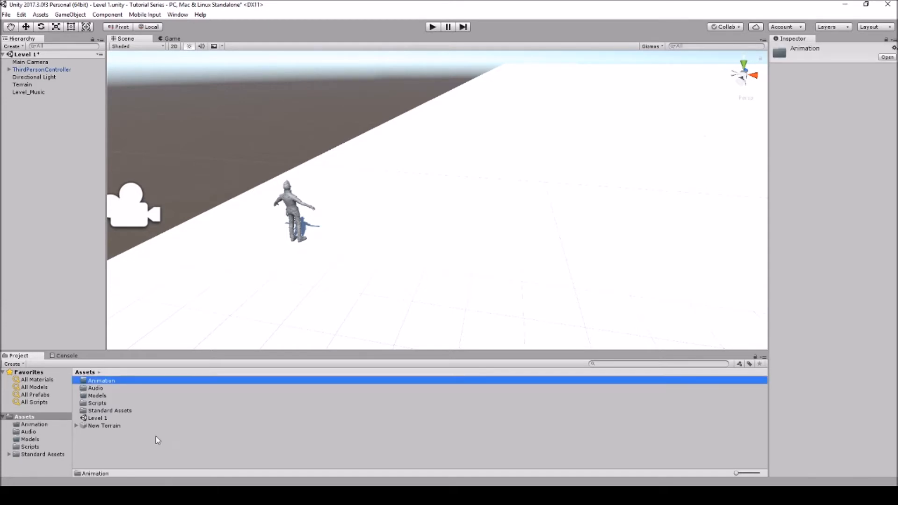
Create a folder named Texture in Assets.
right_click(143, 447)
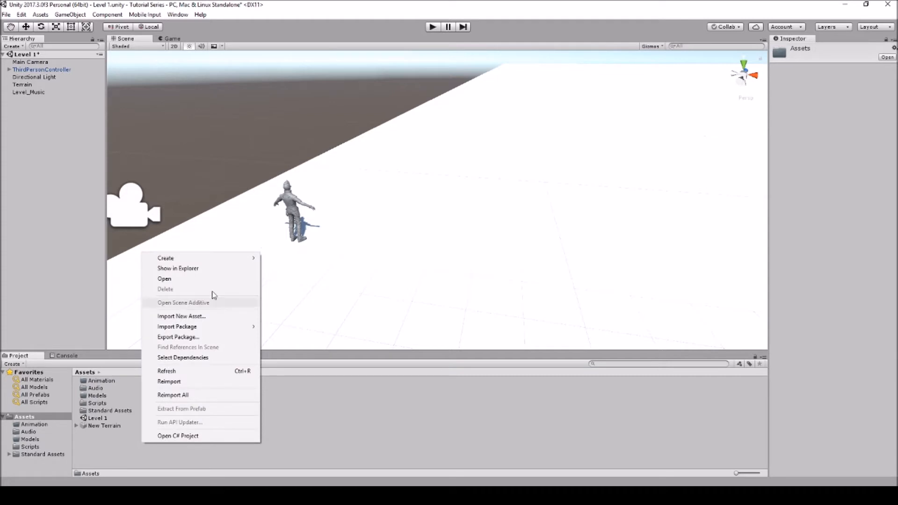
mouse_move(227, 258)
left_click(309, 185)
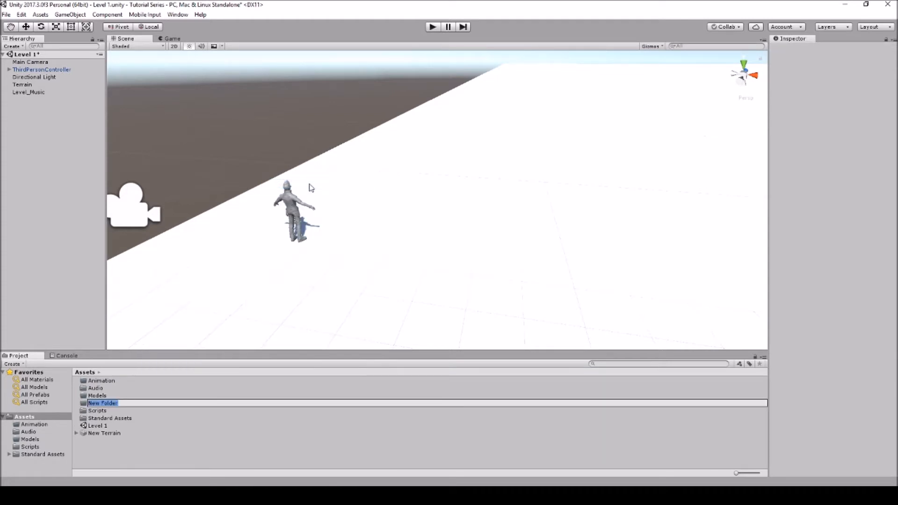
type("te")
left_click(91, 403)
key("BackSpace")
type("T")
left_click(99, 448)
Create a folder named Prefab in Assets.
right_click(100, 447)
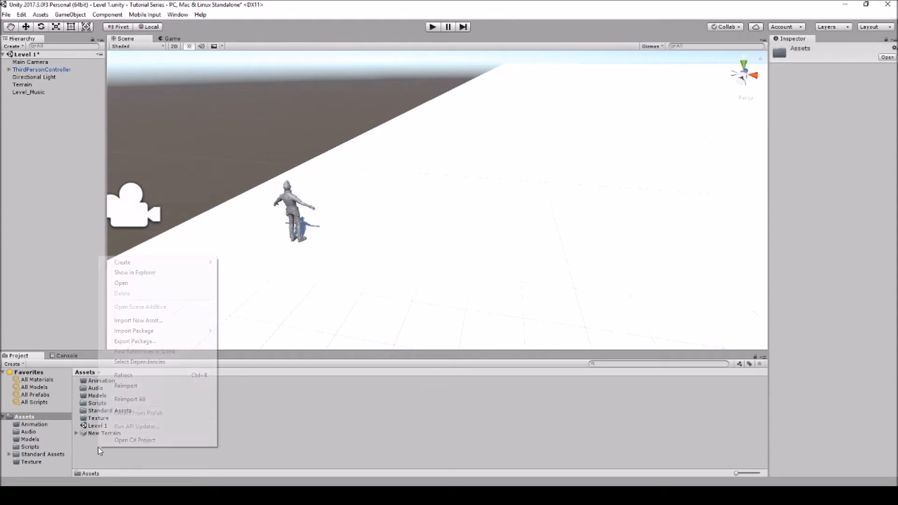
mouse_move(147, 266)
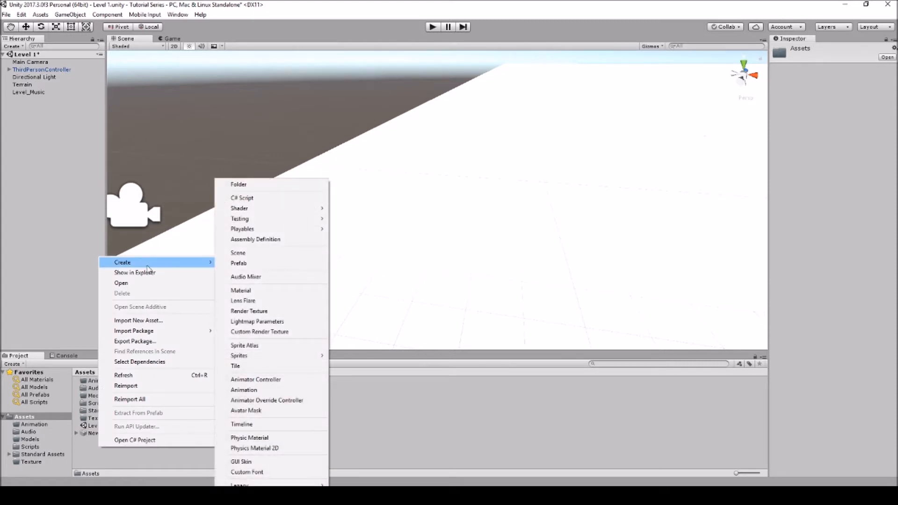
left_click(239, 184)
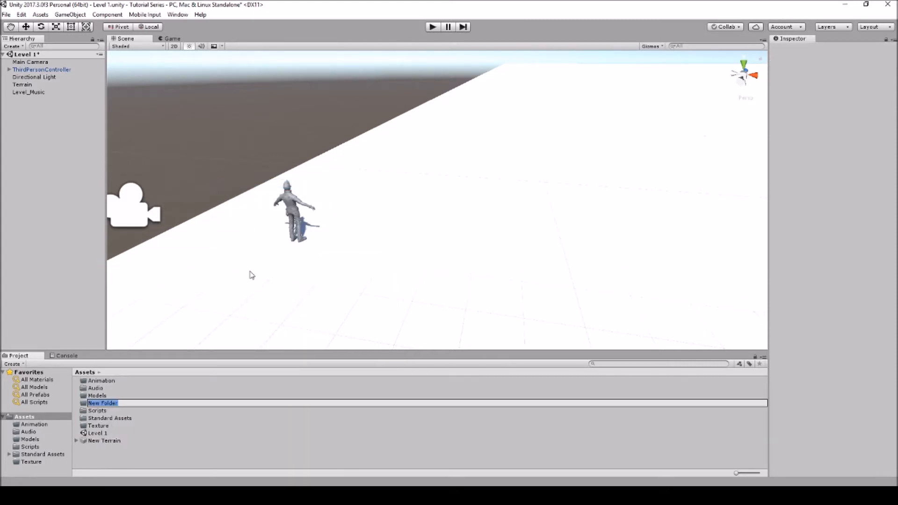
type("Prefab")
key("Return")
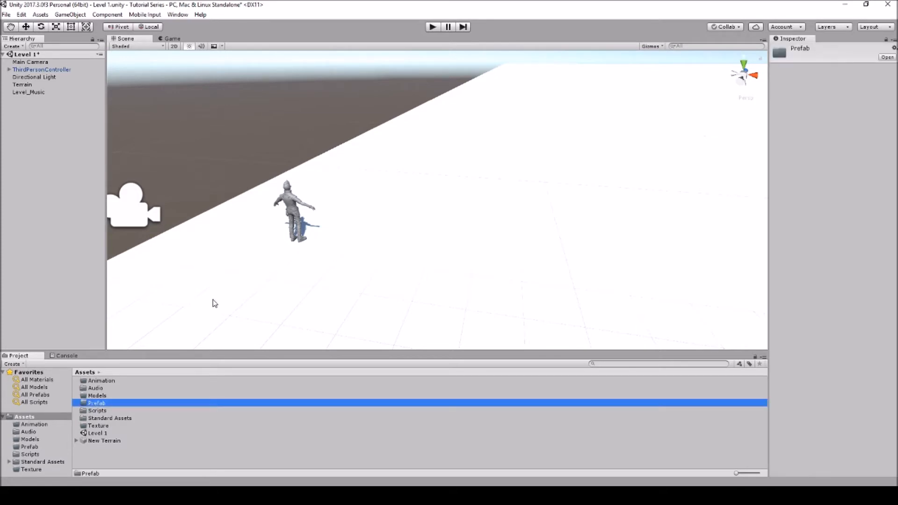
Import the Gem model into the Models folder and place it in the scene beside the character.
double_click(125, 396)
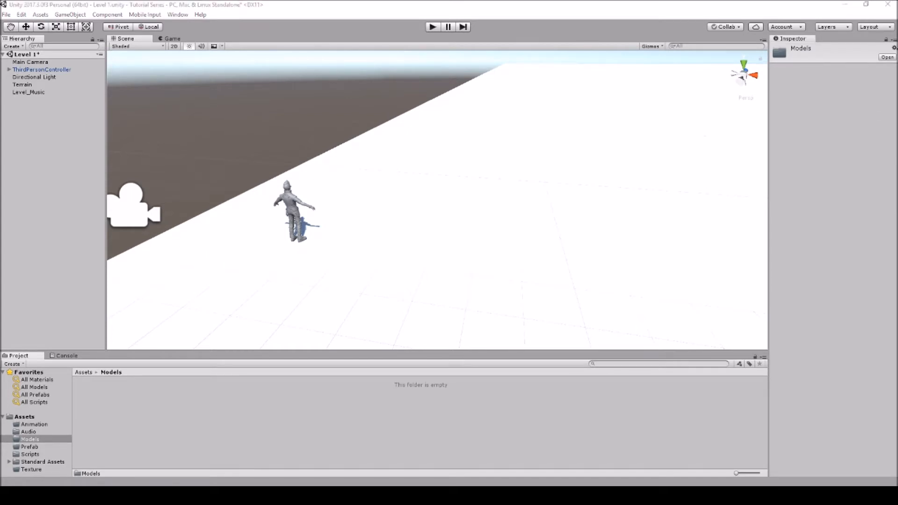
left_click_drag(480, 357, 236, 414)
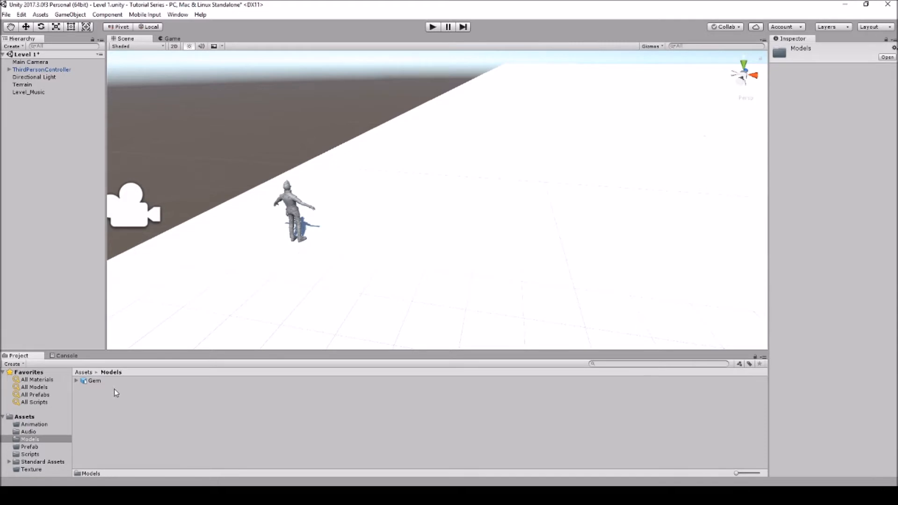
left_click_drag(93, 381, 396, 234)
scroll(393, 212, "up", 5)
right_click_drag(430, 231, 408, 207)
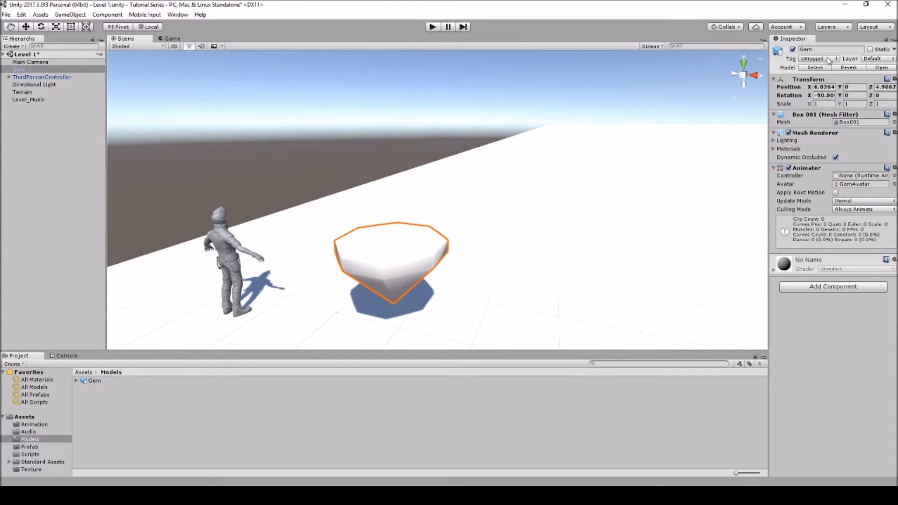
Scale the gem down to 0.2 on the X, Y and Z axes.
left_click(831, 104)
type(".2")
key("Tab")
type(".2")
key("Tab")
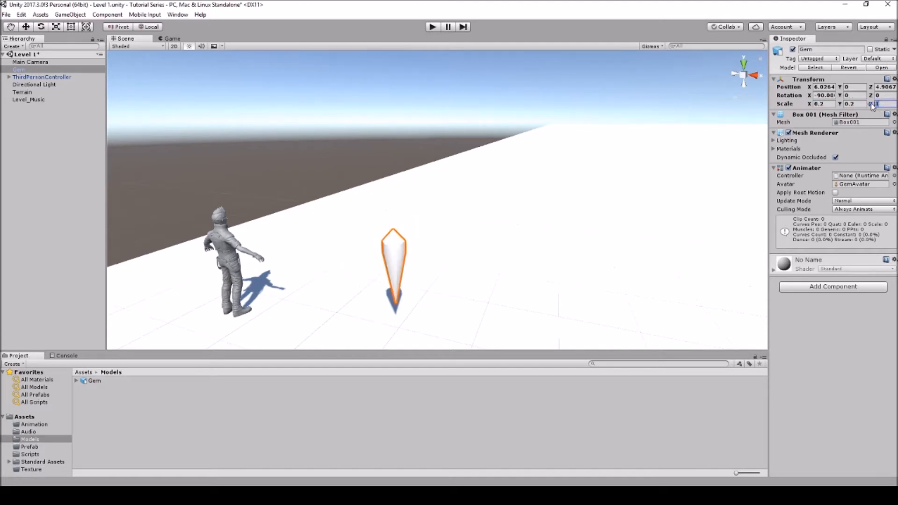
type(".2")
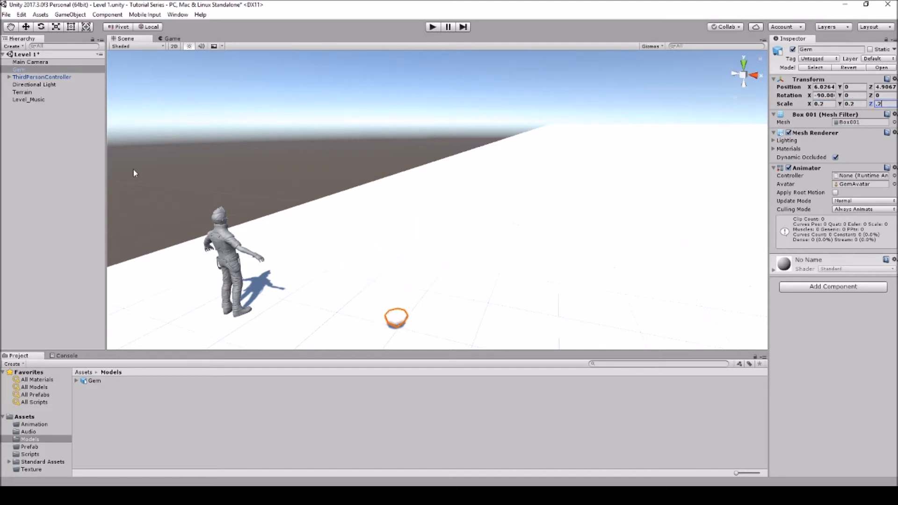
left_click(26, 26)
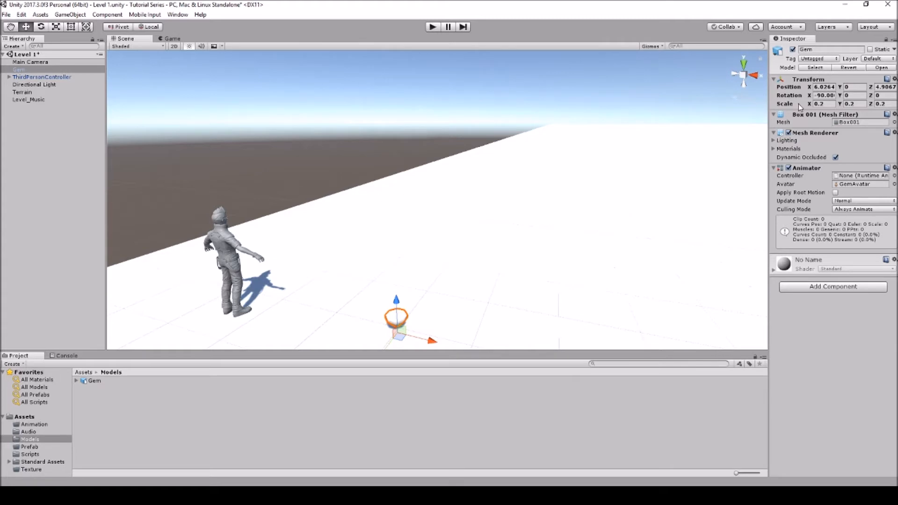
scroll(450, 209, "down", 1)
right_click_drag(450, 209, 457, 200)
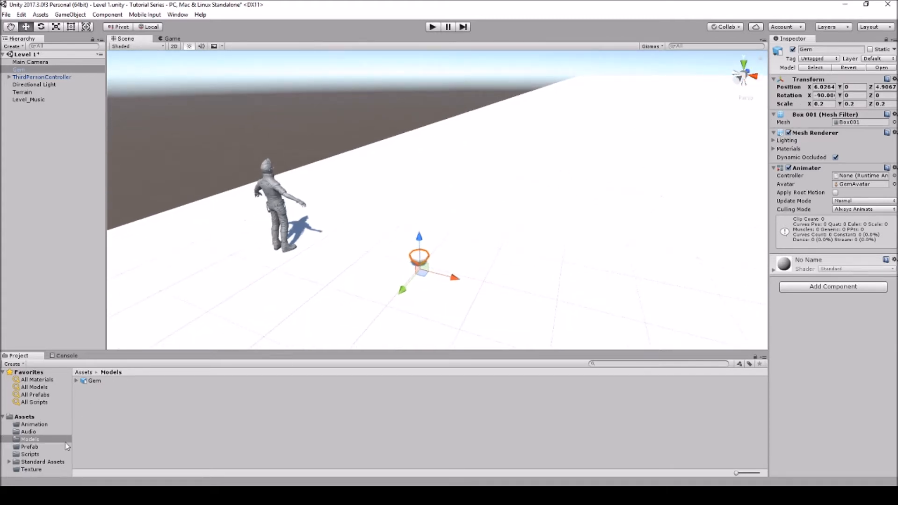
Create a new material named Gem_Red in the Texture folder.
left_click(26, 468)
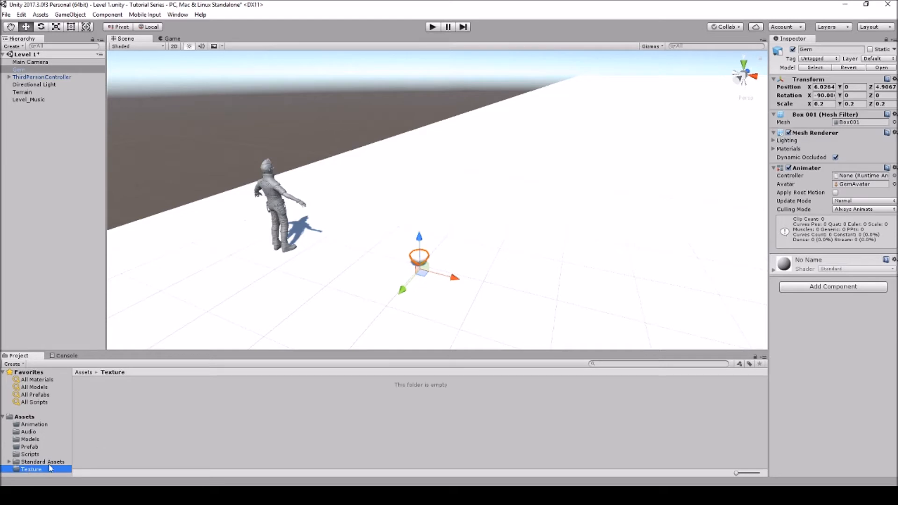
right_click(127, 409)
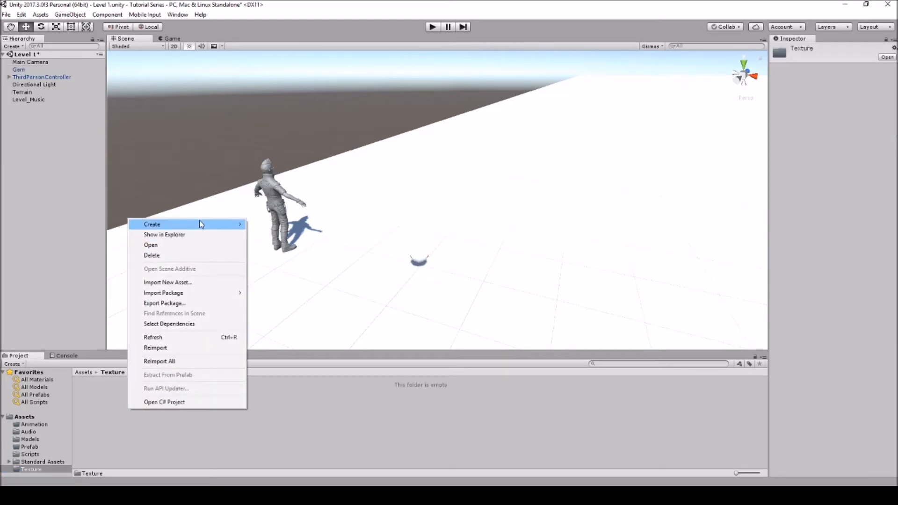
mouse_move(207, 223)
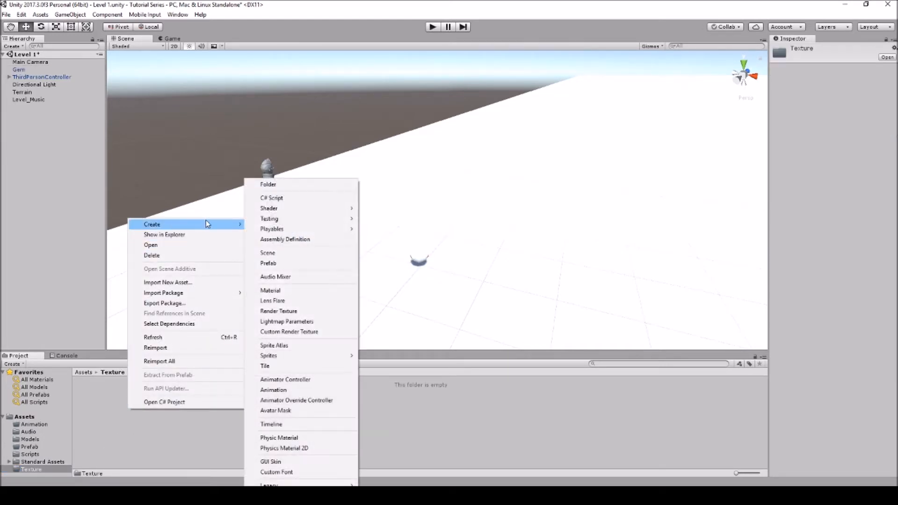
left_click(308, 296)
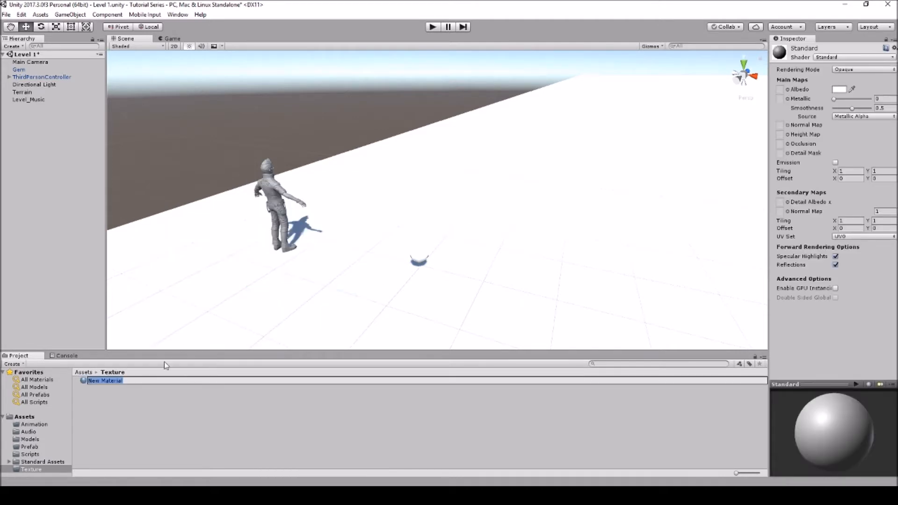
type("G")
key("BackSpace")
type("Gem_Red")
key("Return")
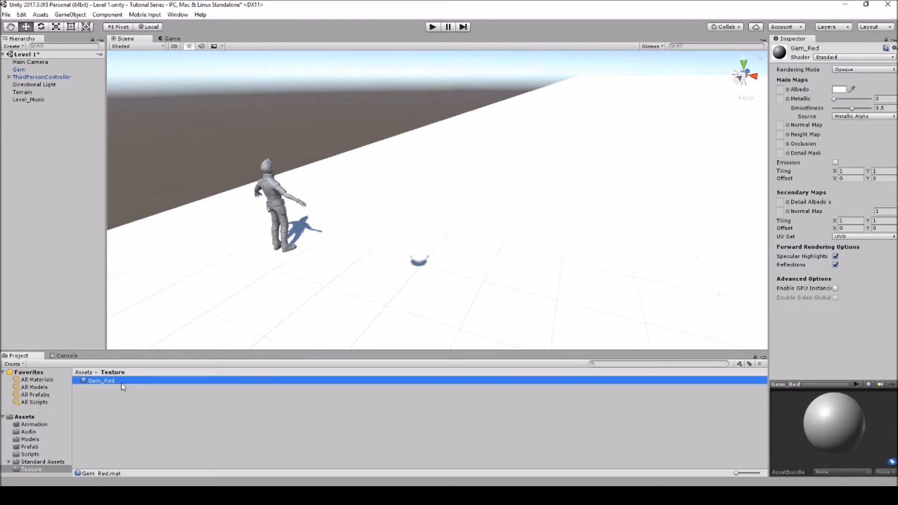
Apply the Gem_Red material to the gem in the scene and expand its material properties.
left_click_drag(122, 381, 422, 262)
left_click(420, 261)
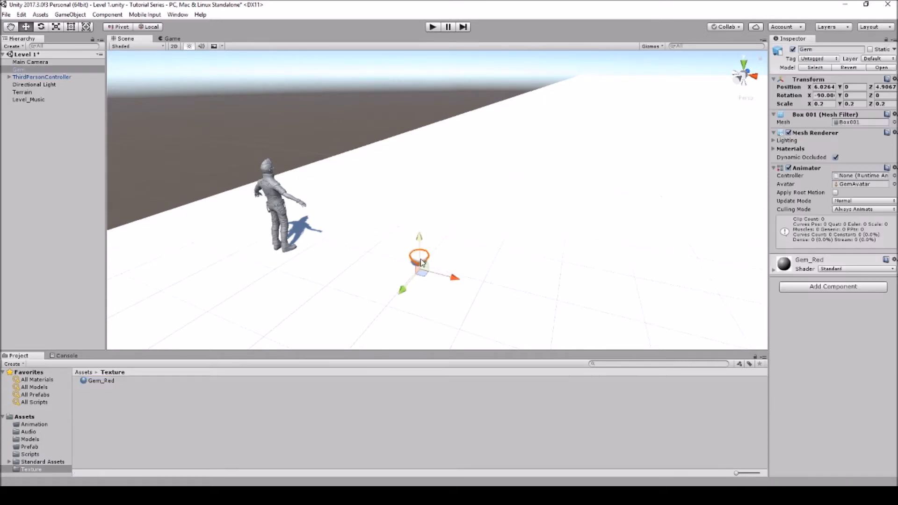
left_click(774, 271)
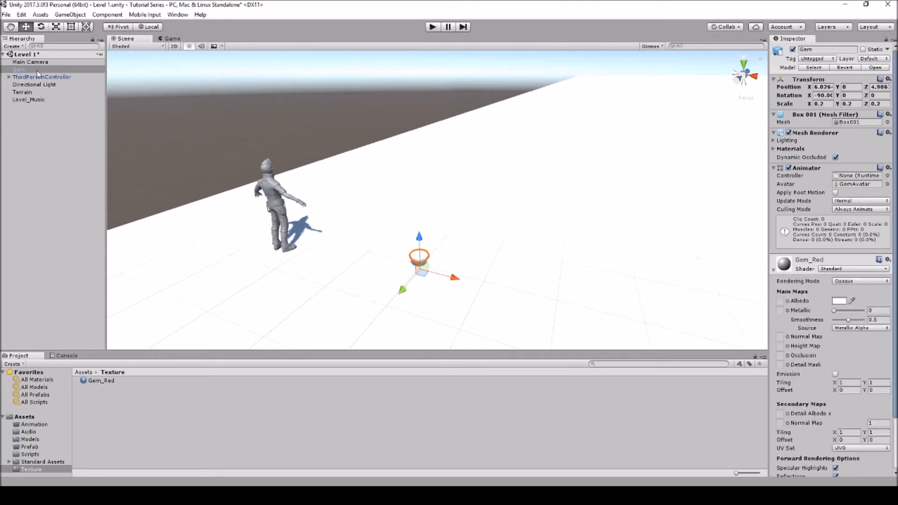
Set the Gem_Red albedo colour to red, about FF2727, with an alpha of 210.
left_click(839, 301)
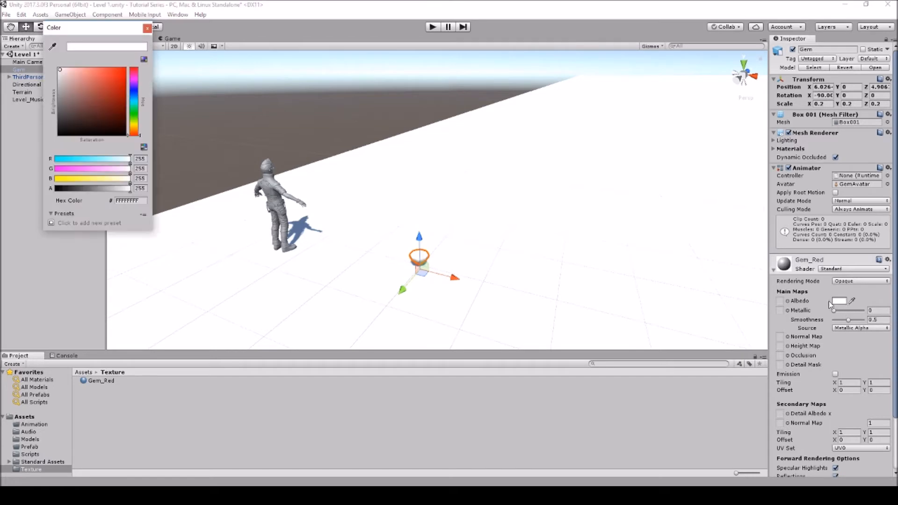
left_click_drag(80, 76, 118, 69)
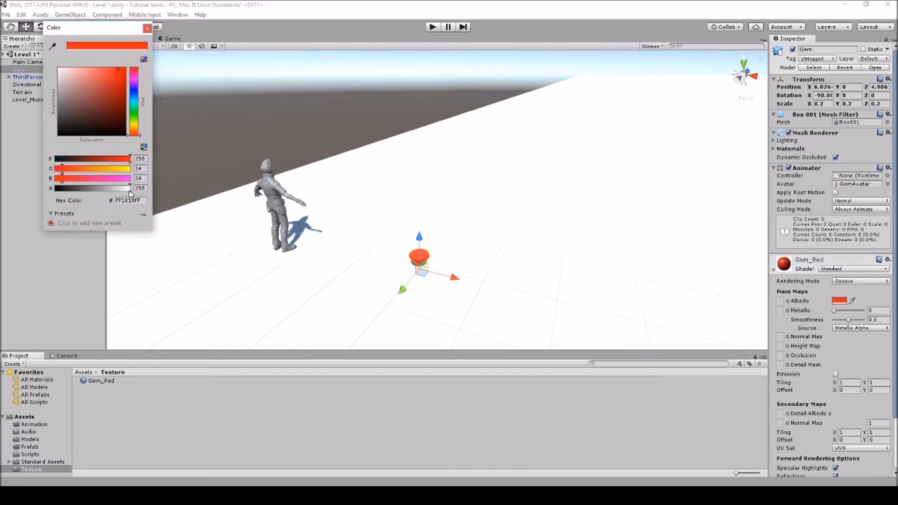
mouse_move(129, 190)
left_mouse_down()
mouse_move(63, 194)
mouse_move(126, 195)
left_mouse_up()
left_click(116, 70)
scroll(406, 261, "up", 4)
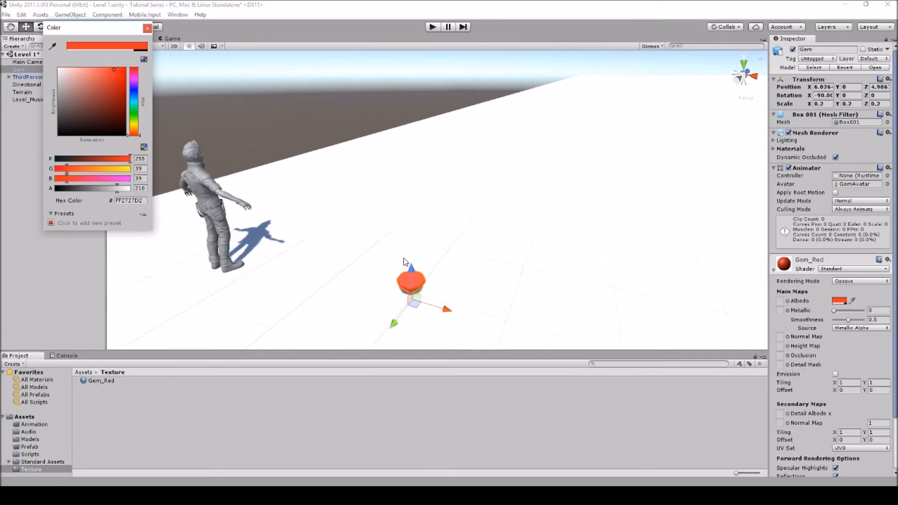
Refine the Gem_Red albedo to a more saturated red, about FF1919D2.
left_click(10, 27)
left_click(10, 27)
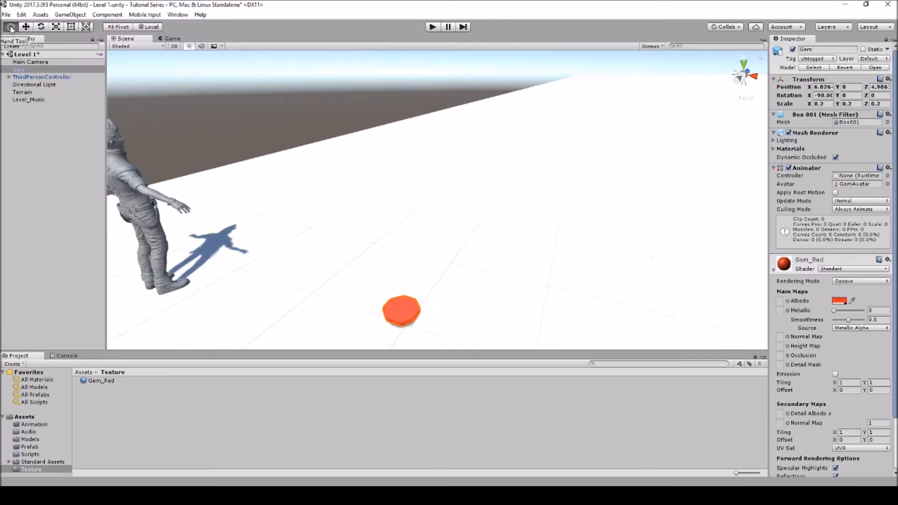
left_click_drag(430, 331, 436, 297)
scroll(383, 214, "up", 5)
left_click_drag(355, 172, 357, 184)
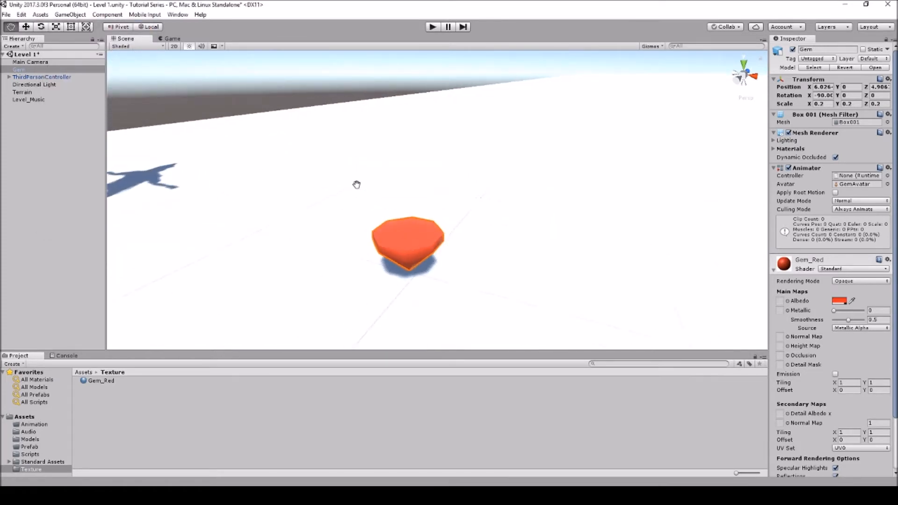
left_click(839, 300)
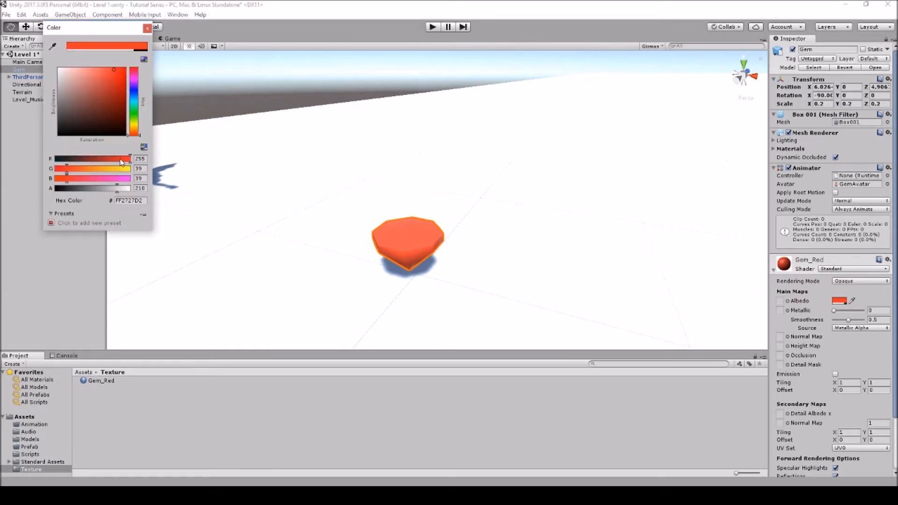
left_click_drag(116, 67, 112, 69)
left_click_drag(110, 73, 117, 69)
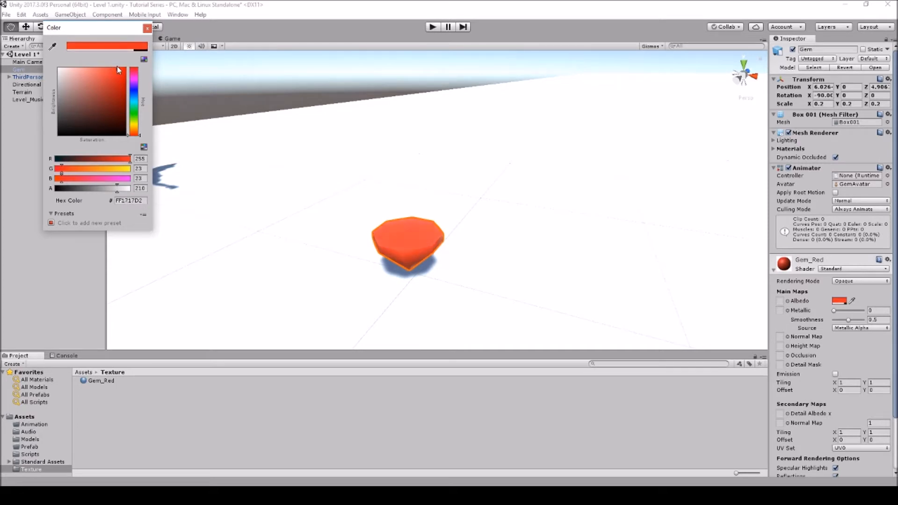
left_click(147, 28)
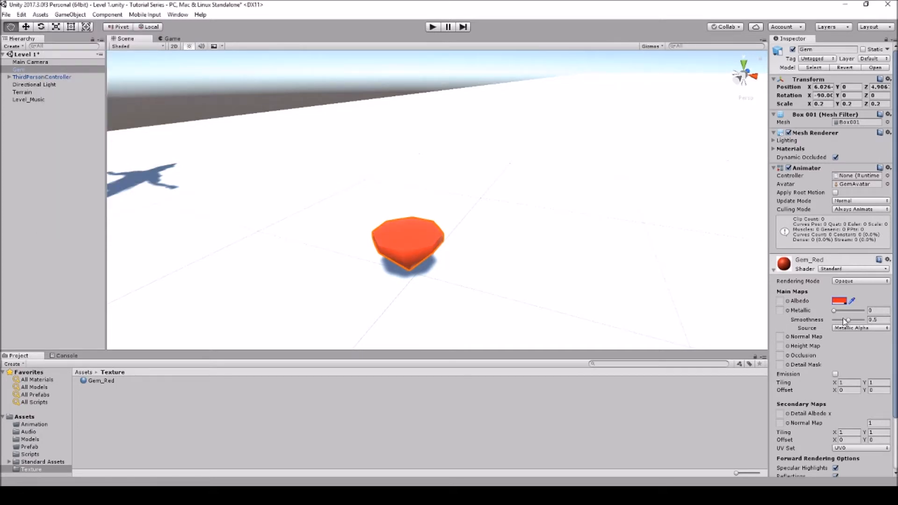
Set the Gem_Red material's smoothness to 1 and its rendering mode to Transparent.
left_click_drag(849, 322, 887, 320)
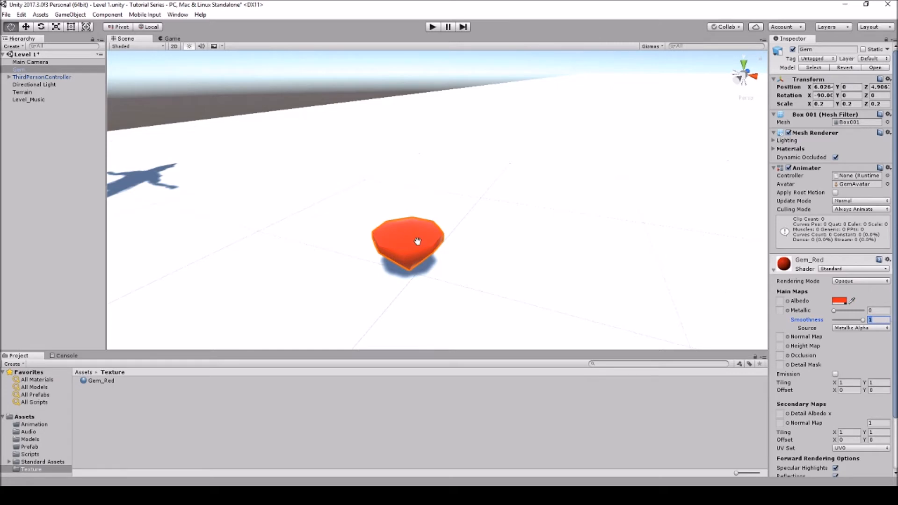
scroll(397, 248, "up", 5)
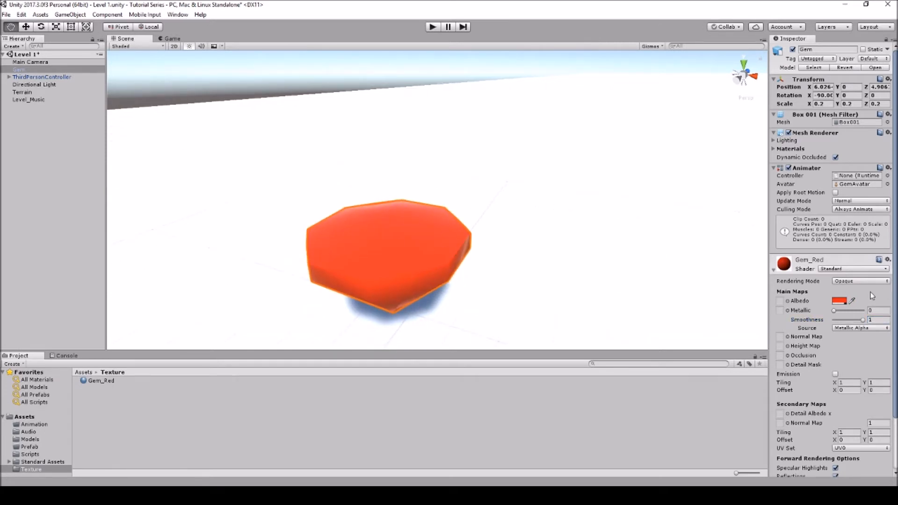
left_click(851, 282)
left_click(849, 322)
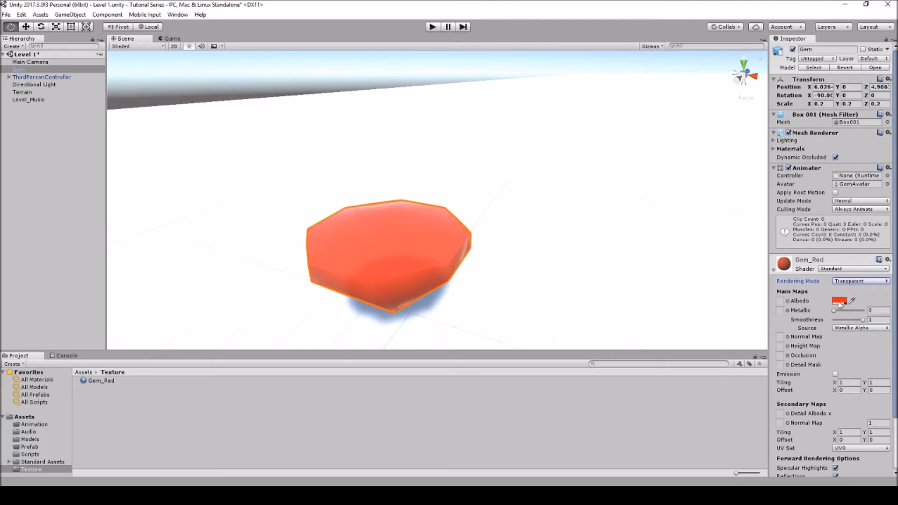
left_click(841, 305)
left_click(409, 237)
mouse_move(389, 248)
left_mouse_down()
mouse_move(390, 232)
mouse_move(384, 239)
left_mouse_up()
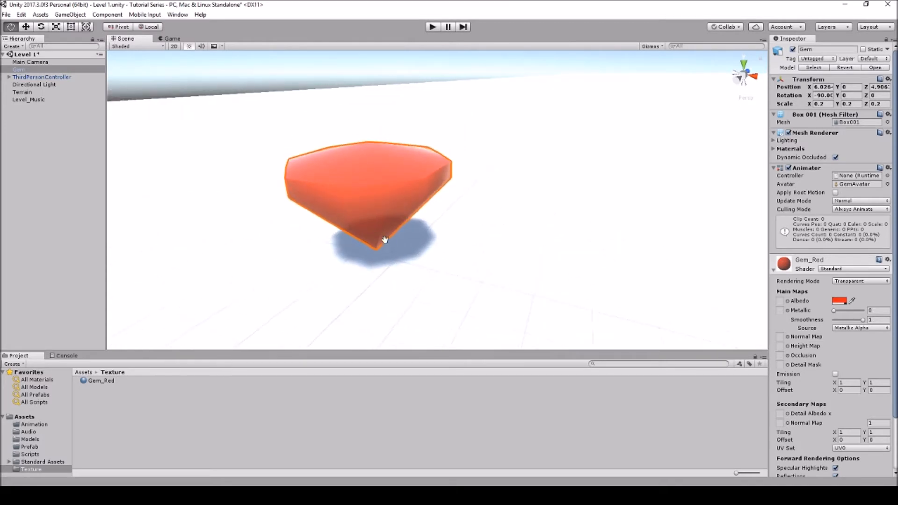
Make the Gem_Red albedo slightly more saturated and review the remaining material settings.
left_click(837, 303)
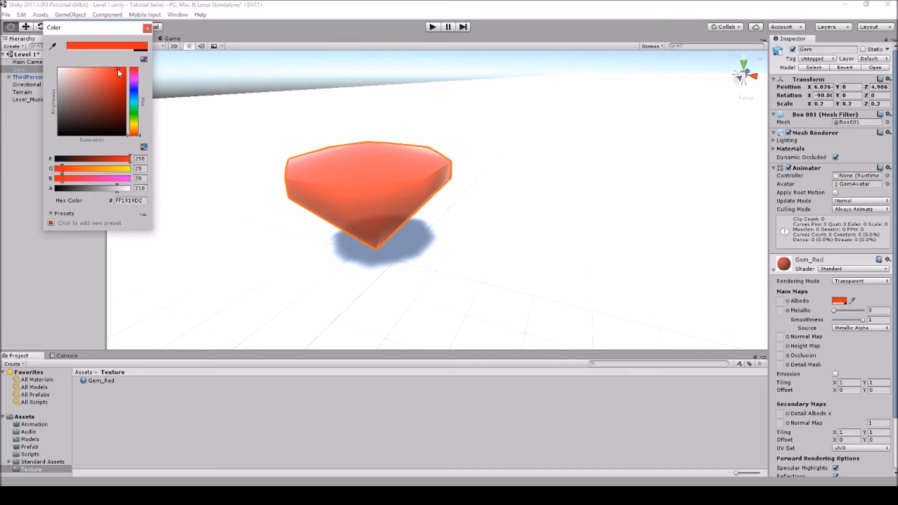
left_click_drag(119, 69, 122, 70)
left_click(147, 28)
scroll(826, 400, "down", 3)
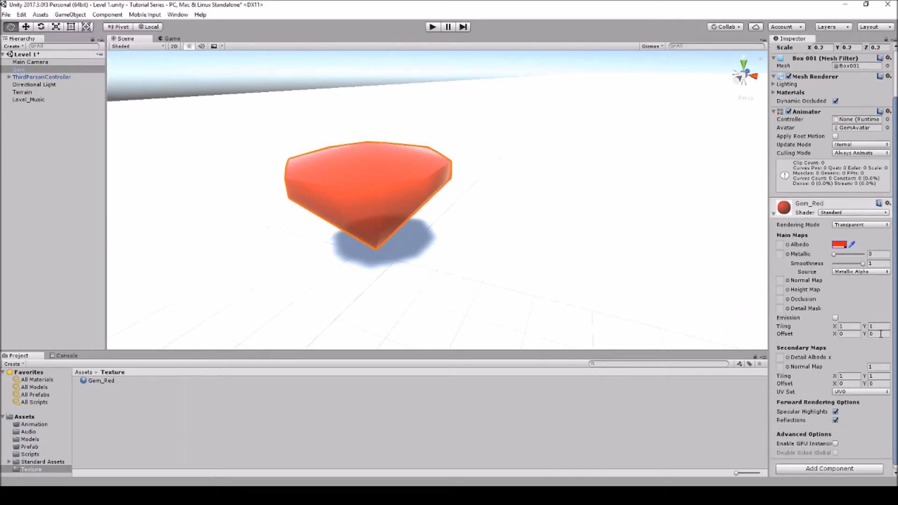
scroll(527, 288, "up", 3)
scroll(519, 284, "down", 3)
left_click_drag(342, 135, 388, 180)
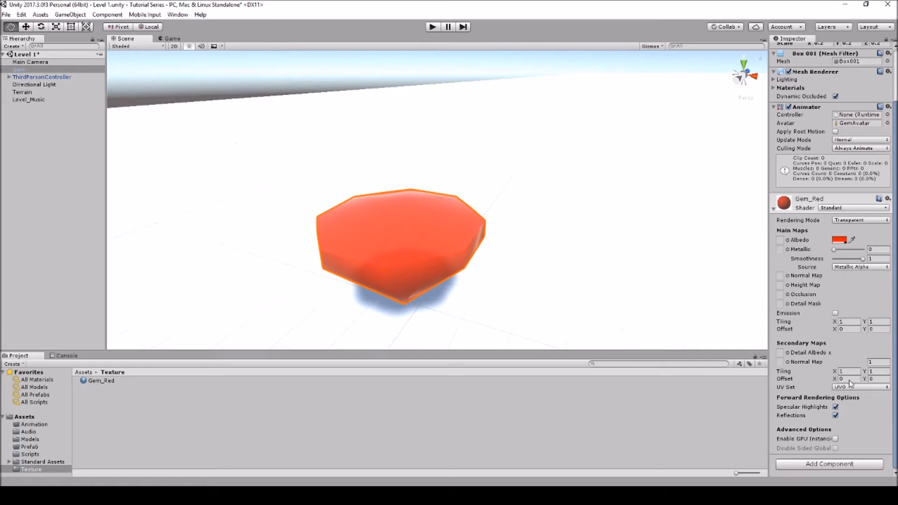
Add a Reflection Probe to the scene and make it a child of the Gem object.
left_click(28, 70)
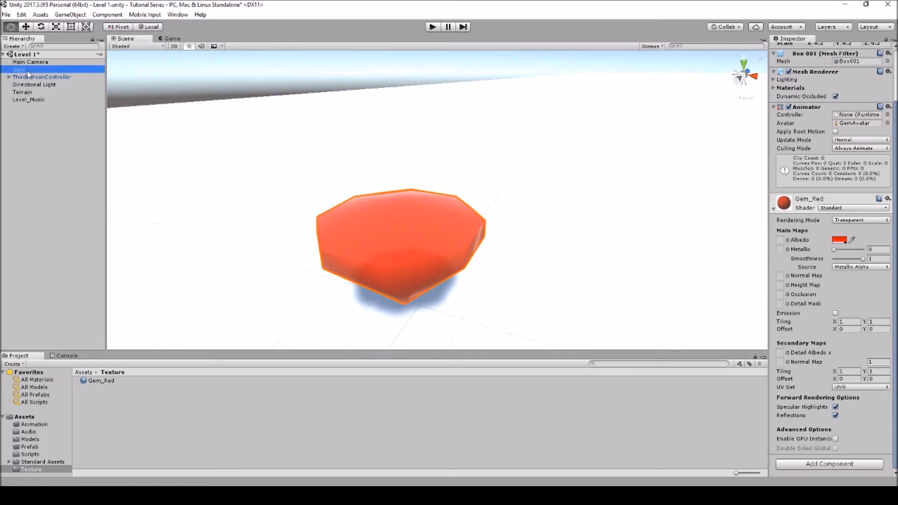
left_click(62, 15)
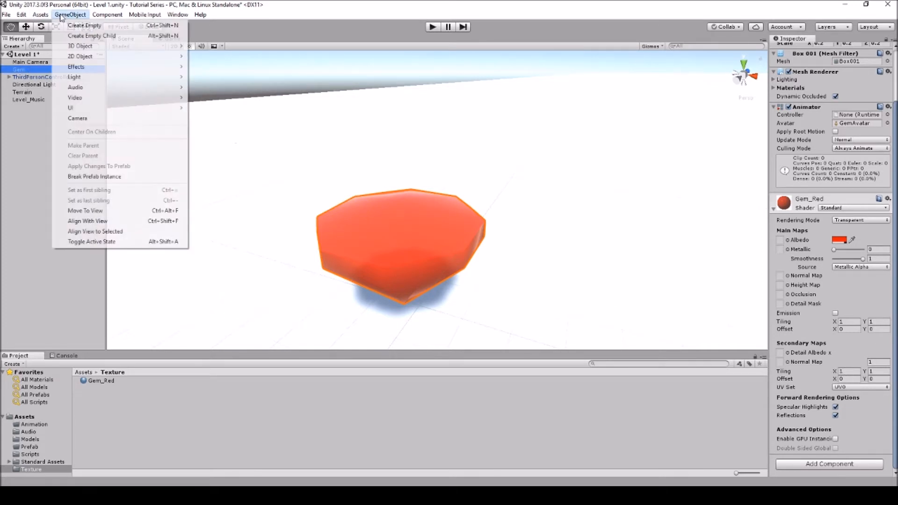
mouse_move(89, 80)
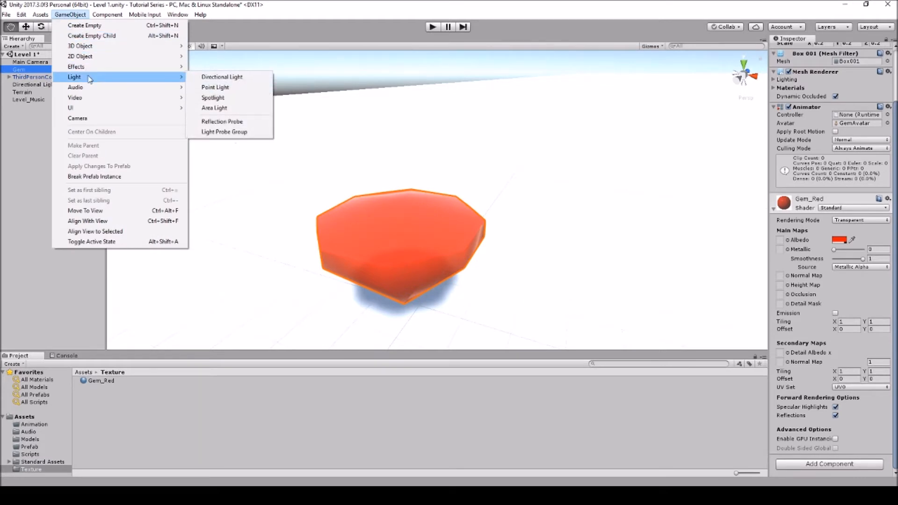
left_click(222, 122)
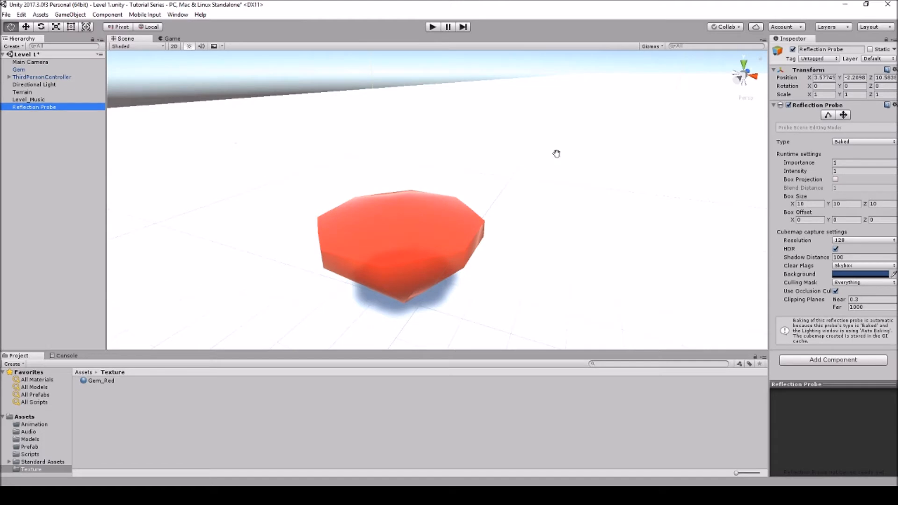
left_click_drag(26, 108, 28, 71)
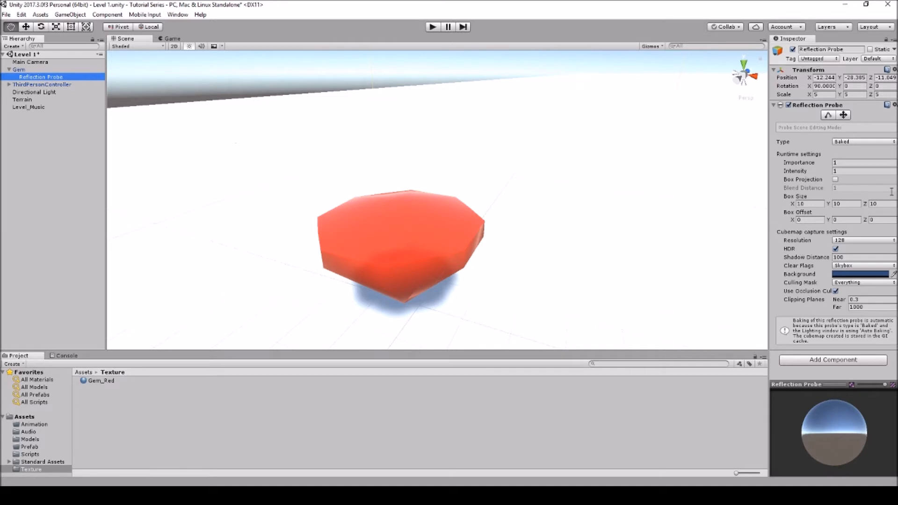
Set the Reflection Probe's box size to X 0.5, Y 0.2 and Z 0.2.
scroll(459, 224, "down", 8)
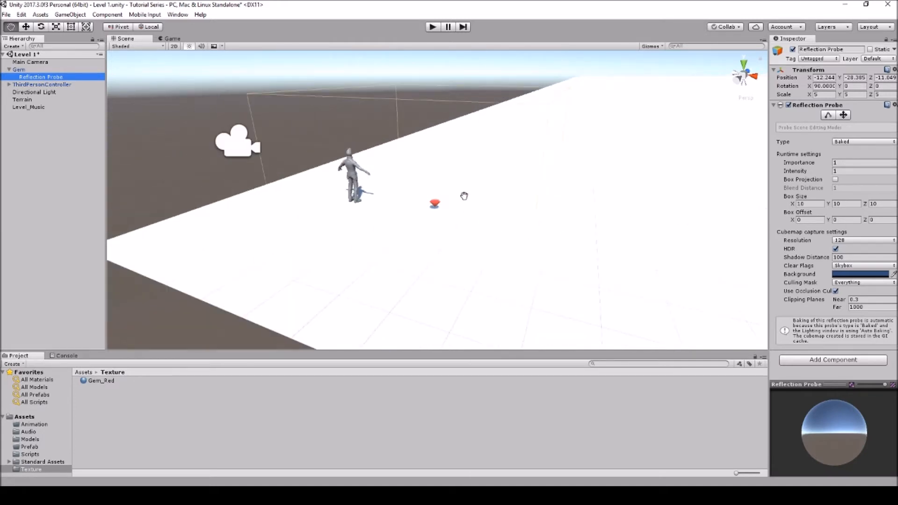
left_click_drag(463, 195, 511, 200, "alt")
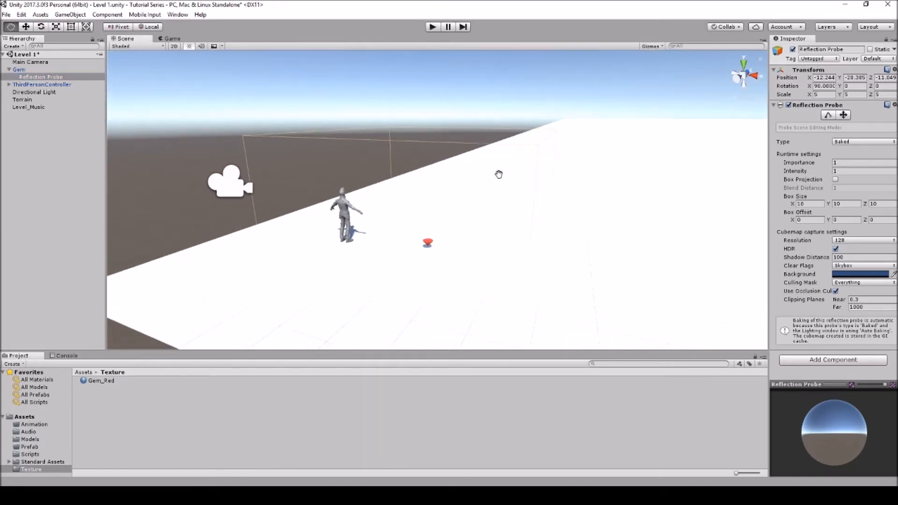
left_click(809, 204)
type(".5")
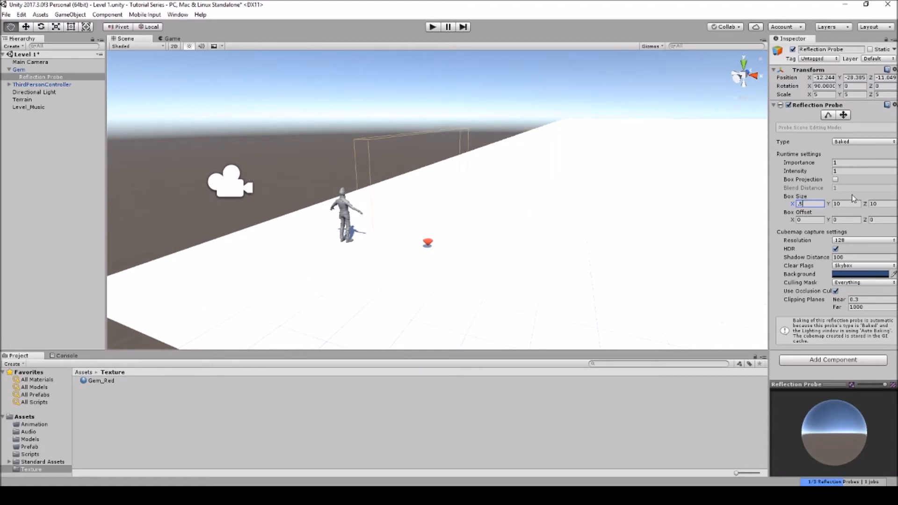
left_click(843, 204)
type("2")
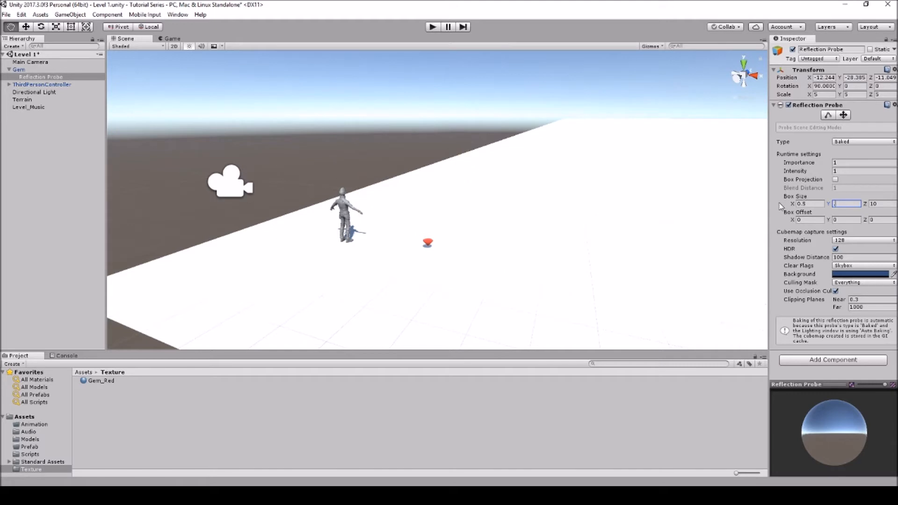
key("Tab")
type(".2")
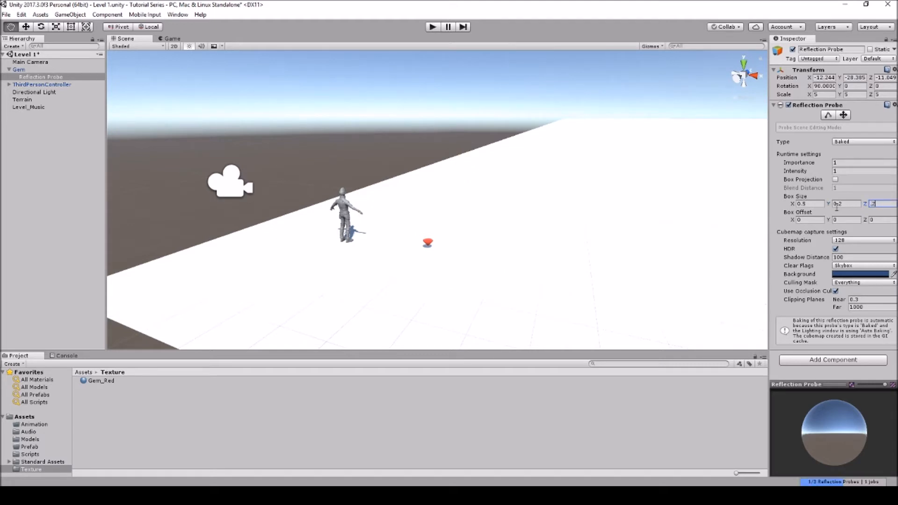
Set the Reflection Probe's shadow distance to 0.5.
left_click(847, 258)
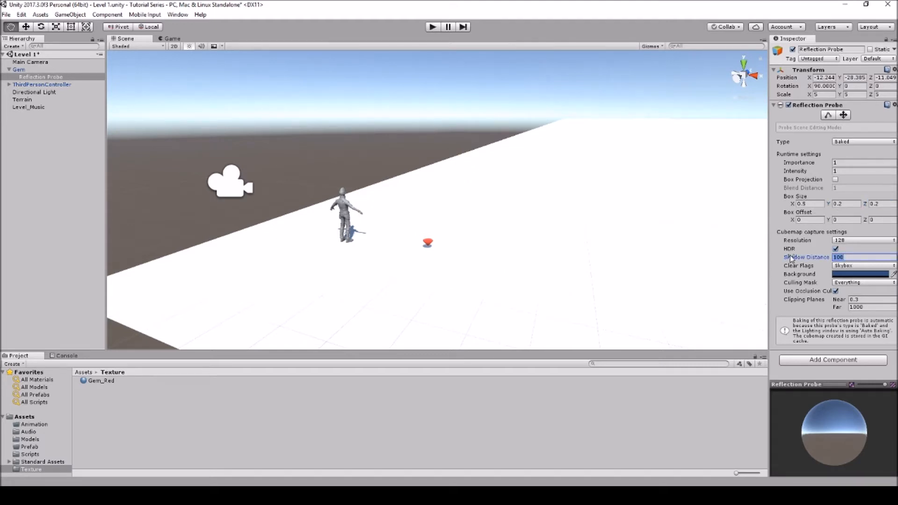
type("5")
left_click(841, 221)
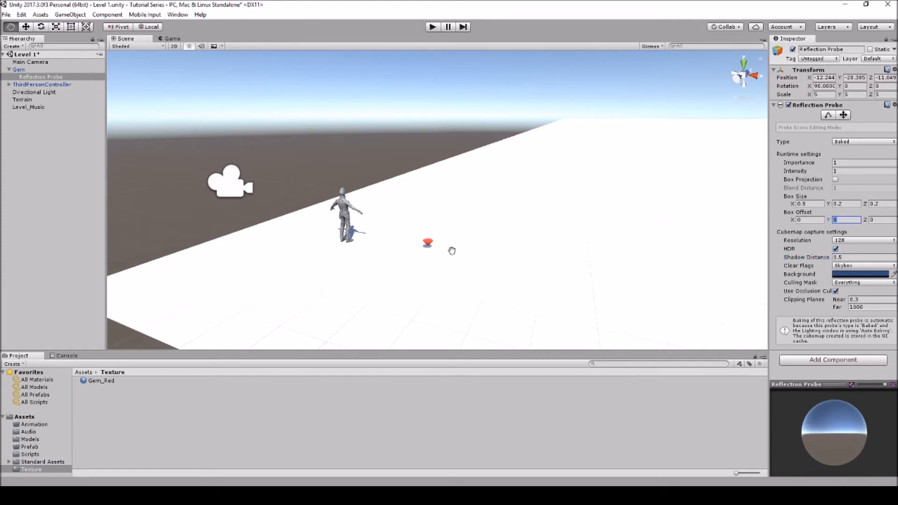
Set the Reflection Probe's position to 0, 0, 0 so it sits at the Gem's origin.
scroll(449, 249, "up", 5)
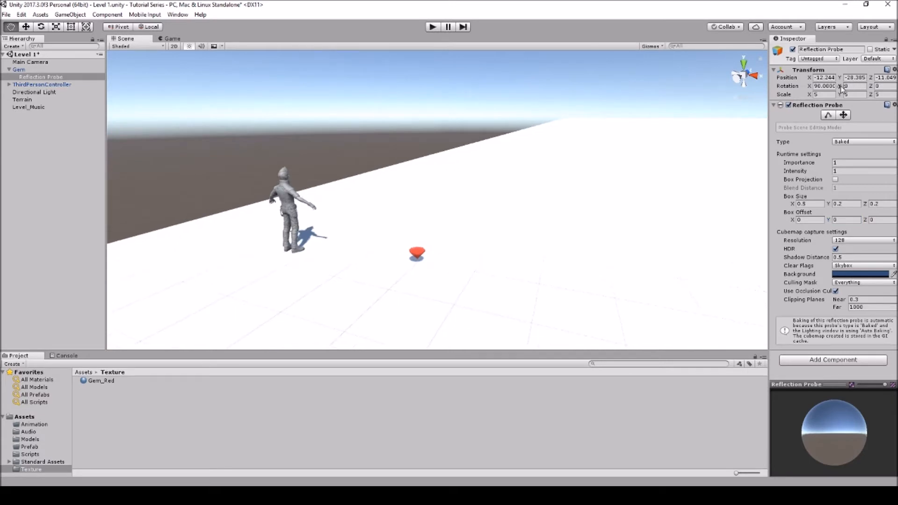
left_click(816, 78)
type("0")
key("Tab")
type("0")
key("Tab")
type("0")
scroll(405, 267, "up", 3)
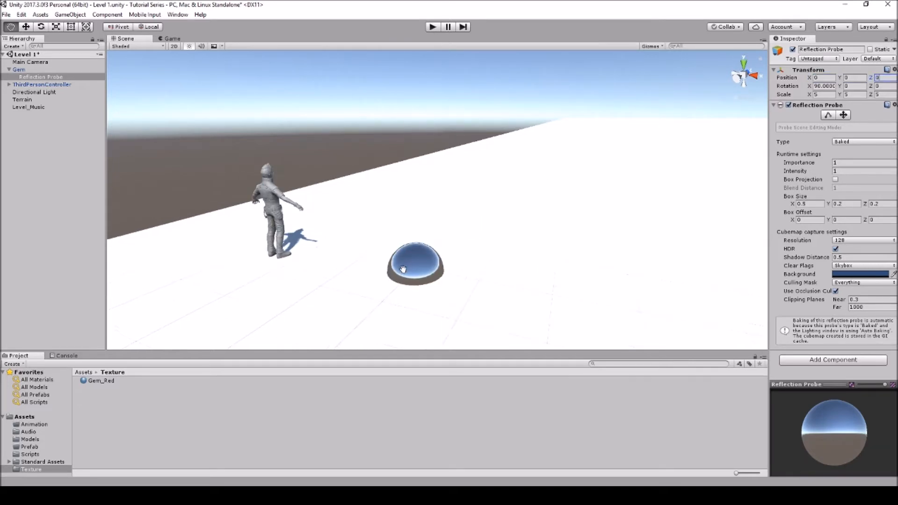
Move the Reflection Probe upward along its Z axis to about 1.015 and check the gem's reflections.
scroll(405, 267, "up", 5)
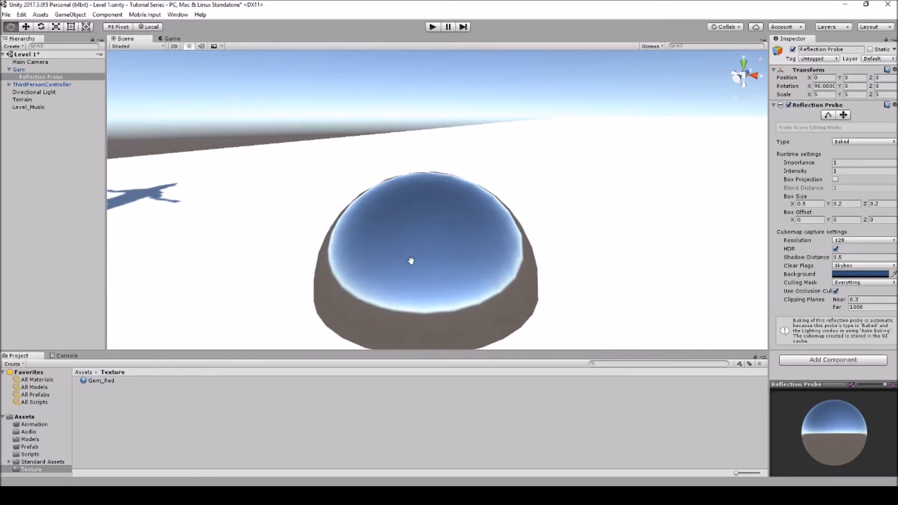
scroll(404, 253, "up", 5)
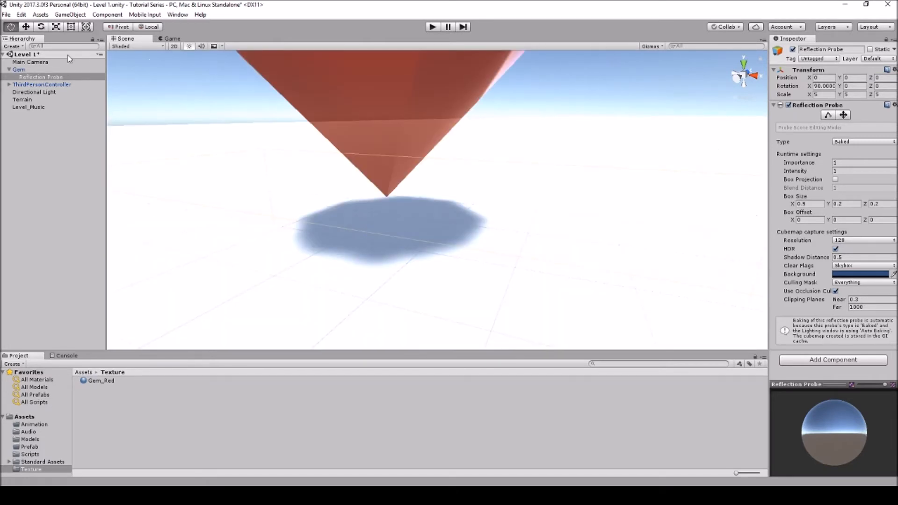
left_click(26, 26)
left_click_drag(400, 267, 389, 153)
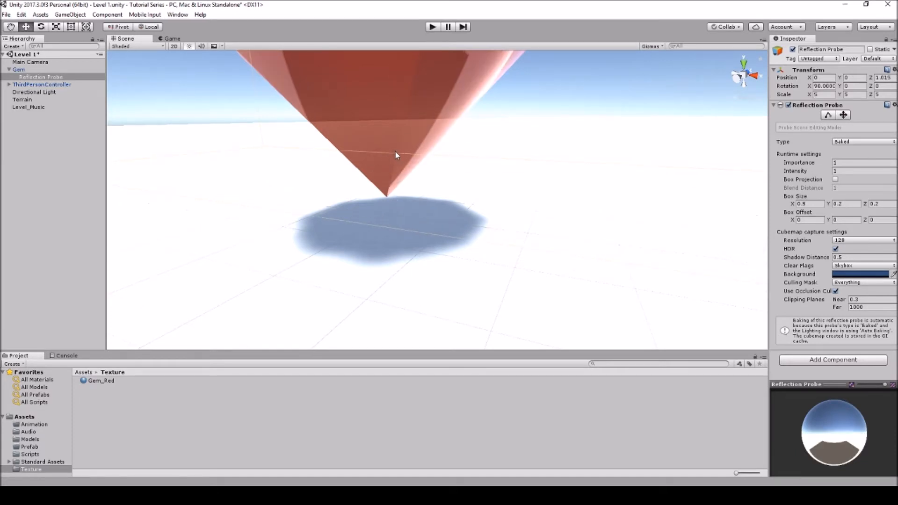
left_click(12, 28)
left_click_drag(355, 119, 361, 130)
scroll(369, 132, "down", 4)
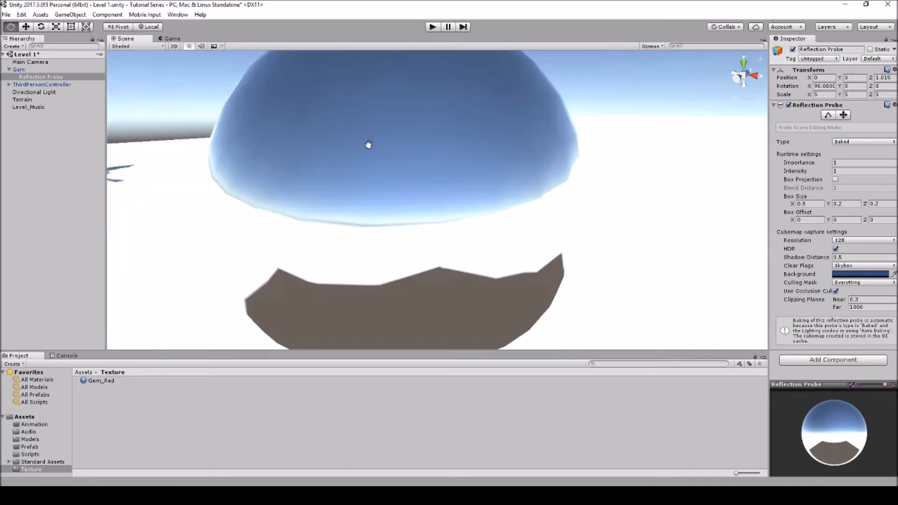
scroll(369, 145, "up", 4)
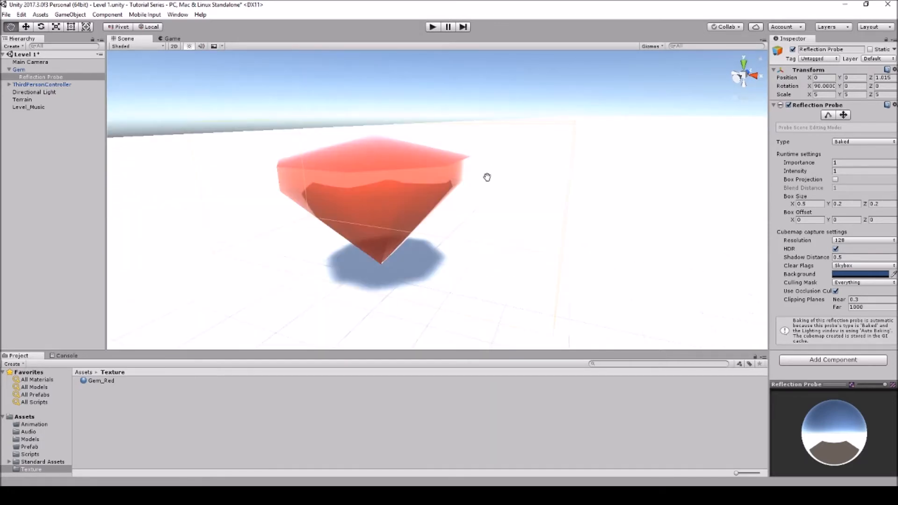
Set the Reflection Probe's box size X to 0.2 and inspect the box around the gem.
left_click(819, 205)
type("2")
scroll(311, 154, "up", 5)
scroll(318, 159, "up", 4)
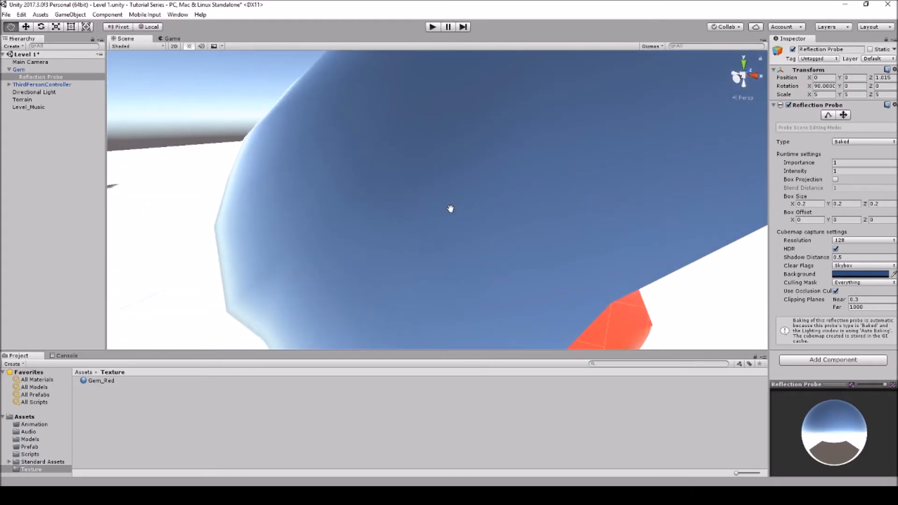
scroll(475, 229, "up", 8)
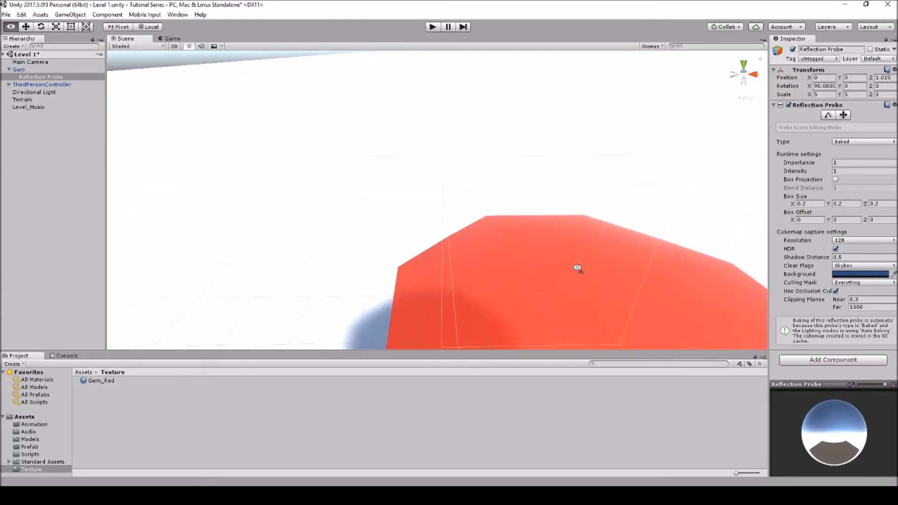
Try a box size X of 5 for the Reflection Probe and look at the box around the gem.
left_click_drag(590, 264, 757, 220)
left_click(809, 204)
type("5")
key("Return")
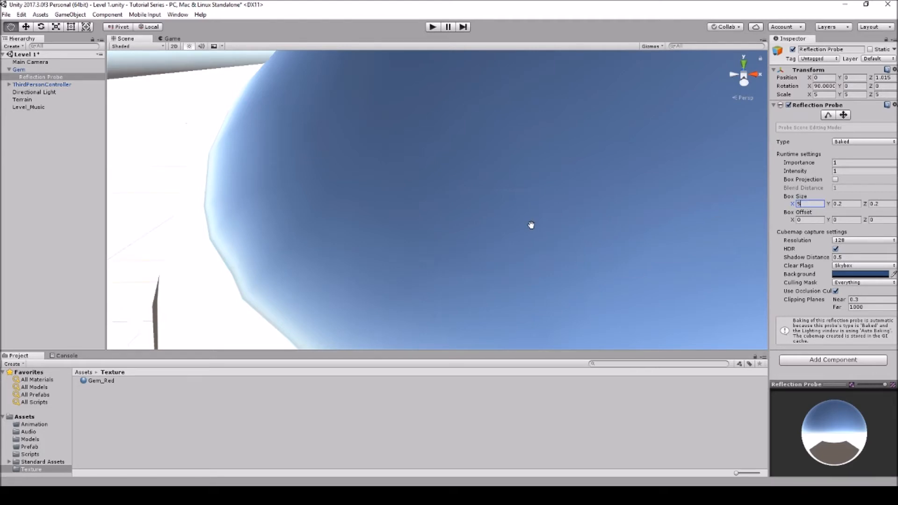
scroll(530, 223, "up", 1)
scroll(529, 225, "up", 2)
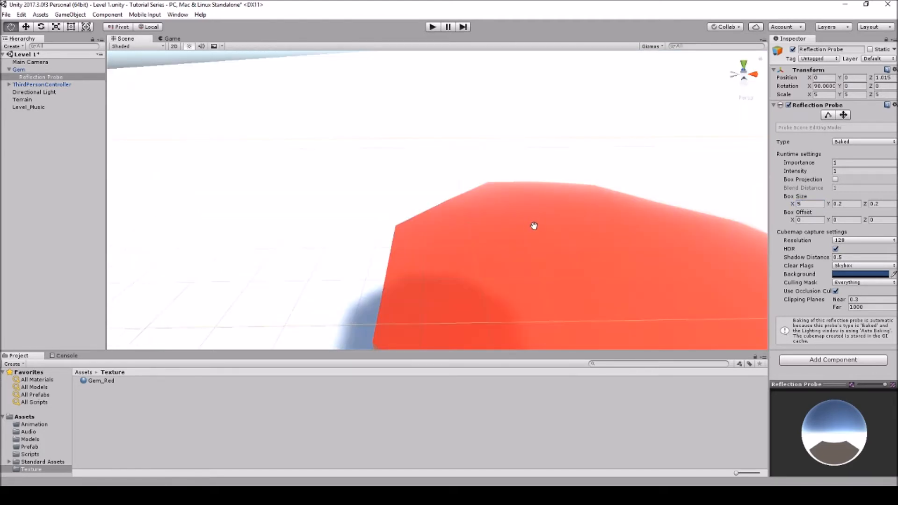
Set the Reflection Probe's box size to 0.25 in both X and Z and check how it encloses the gem.
left_click(788, 203)
type("1")
type(".25")
left_click_drag(672, 253, 678, 233)
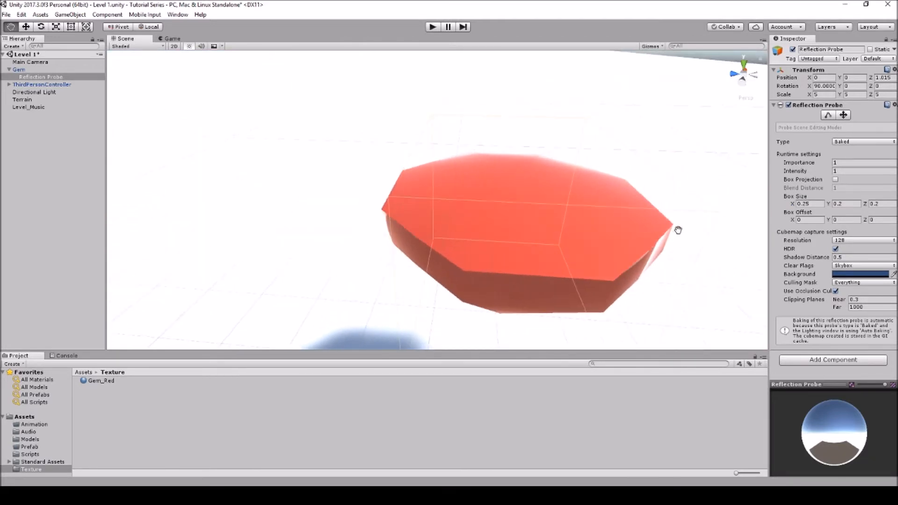
left_click(880, 204)
type("5.25")
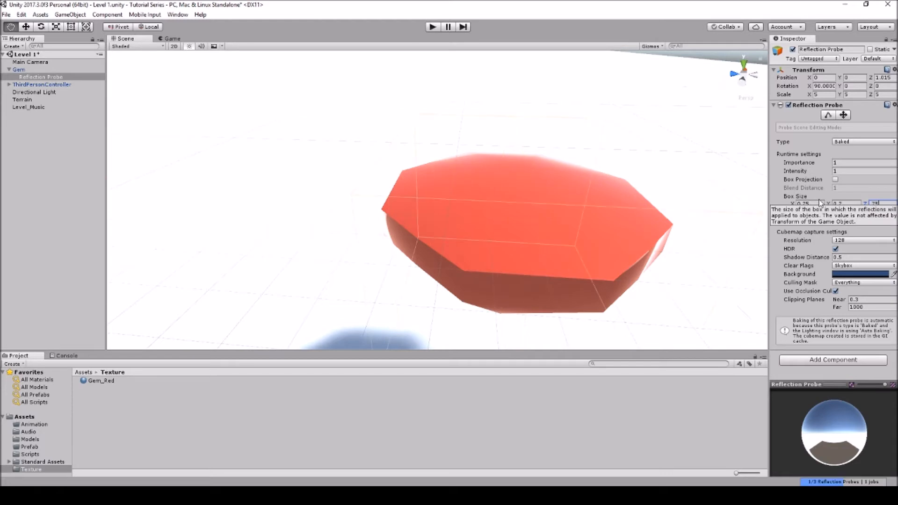
left_click_drag(605, 232, 601, 226)
right_click_drag(528, 230, 482, 231)
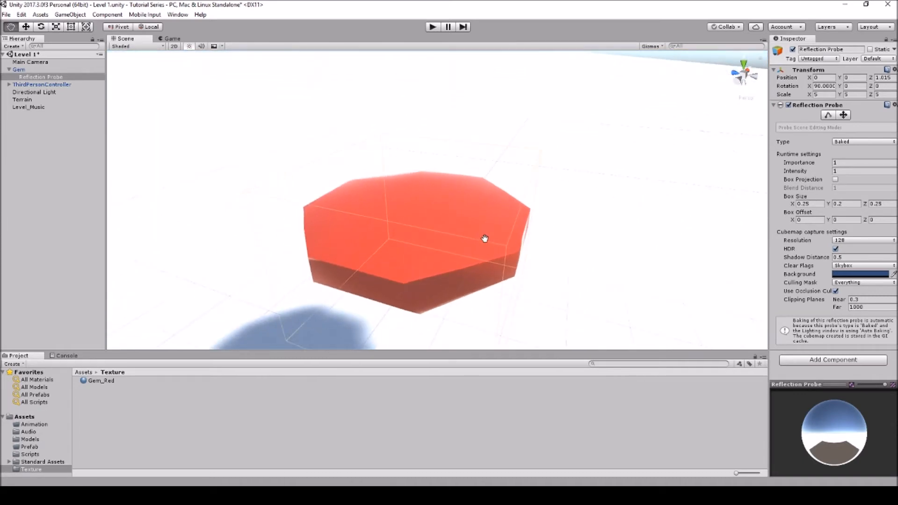
Add a Particle System effect to the scene and view it around the gem.
left_click(20, 70)
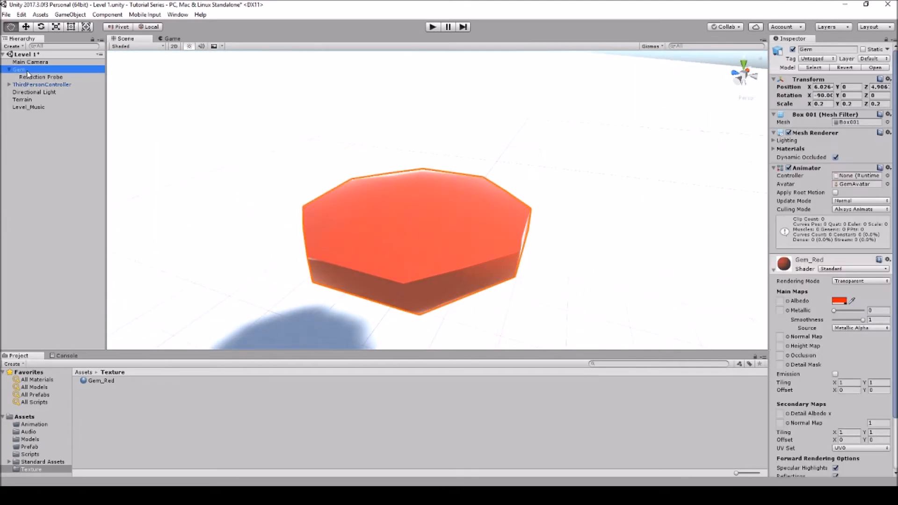
left_click(69, 15)
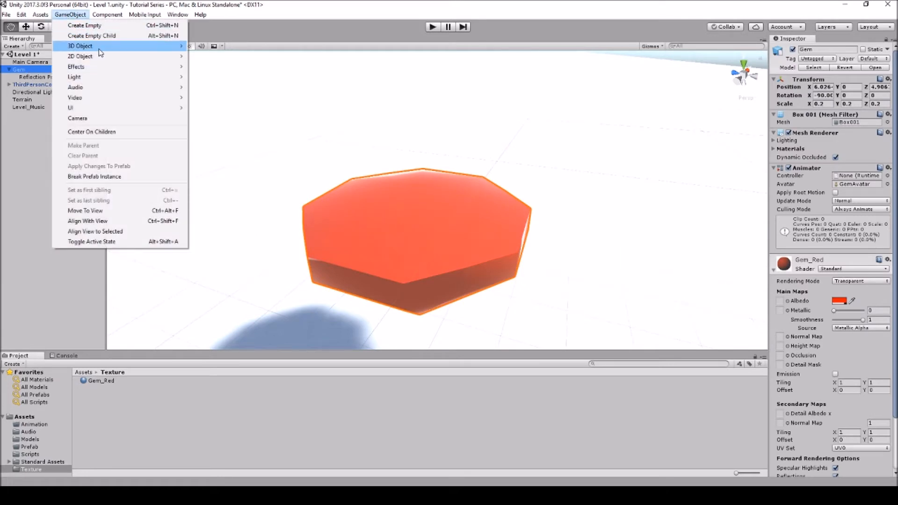
mouse_move(100, 50)
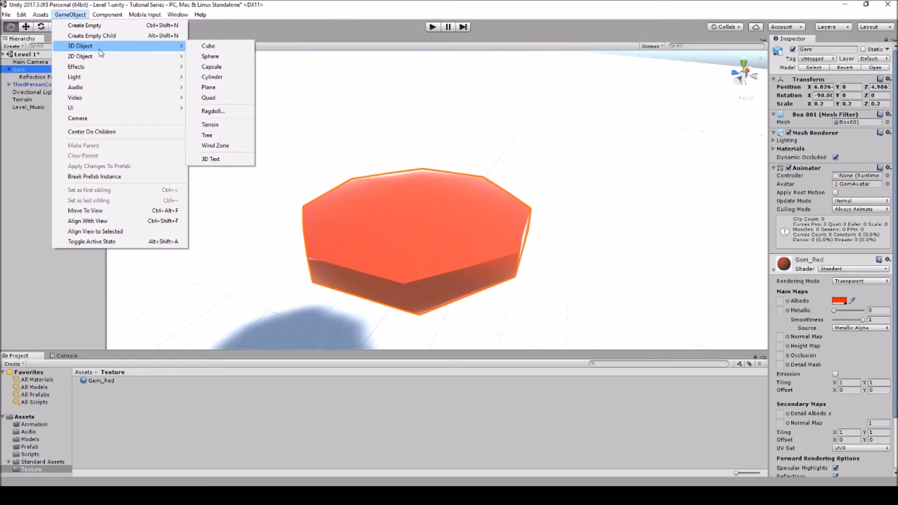
mouse_move(98, 66)
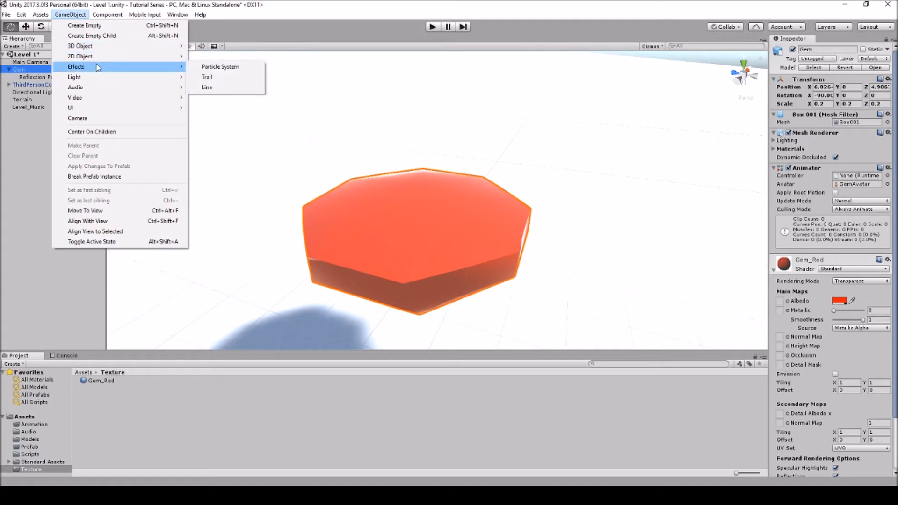
left_click(226, 66)
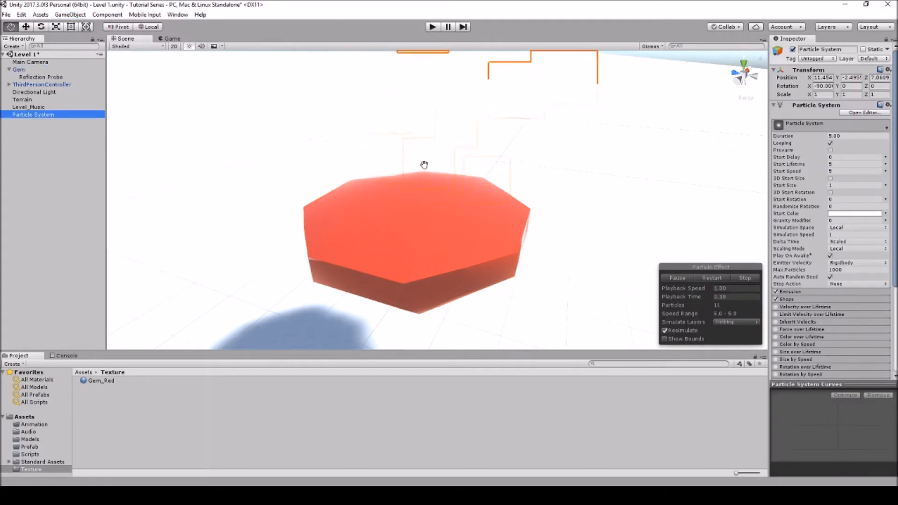
scroll(424, 164, "down", 5)
right_click_drag(428, 162, 503, 166)
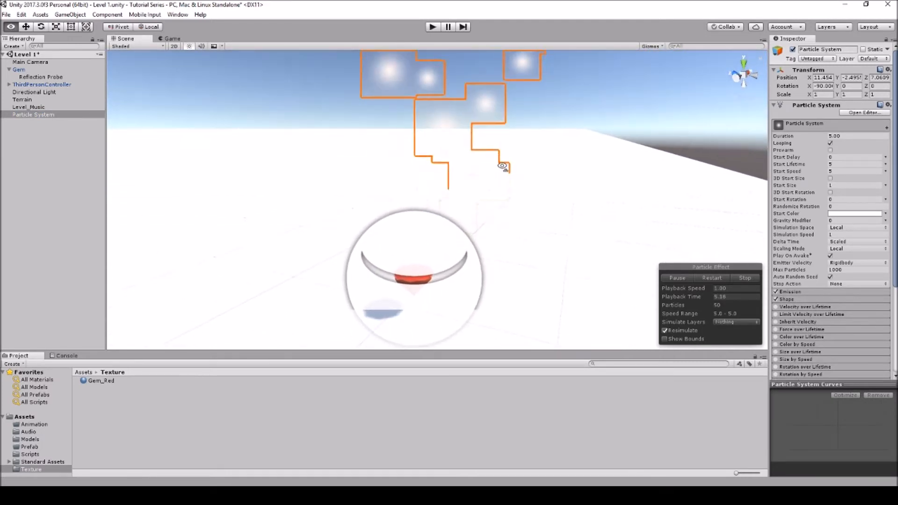
Deactivate the Reflection Probe object and select the Gem to view it without the probe sphere.
left_click(66, 76)
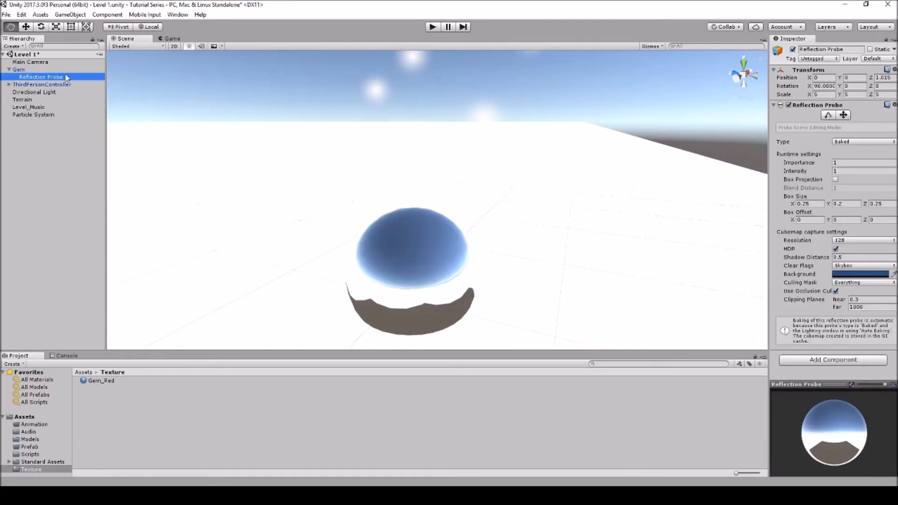
left_click(792, 49)
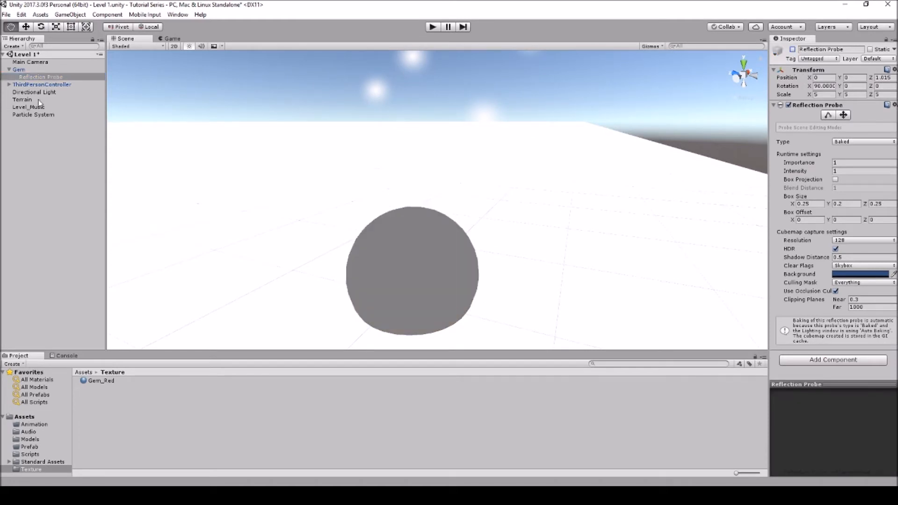
left_click(34, 72)
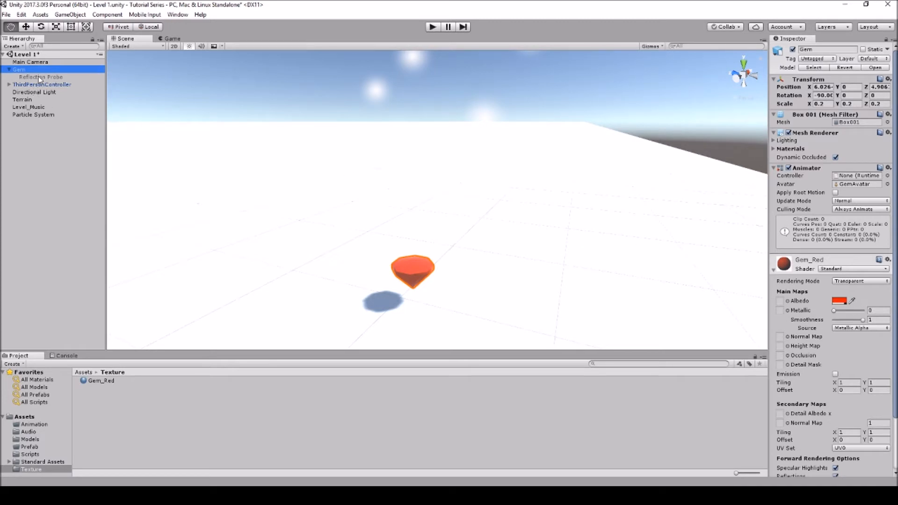
Make the Particle System a child of the Gem and set its position to 0, 0, 0.
left_click(34, 114)
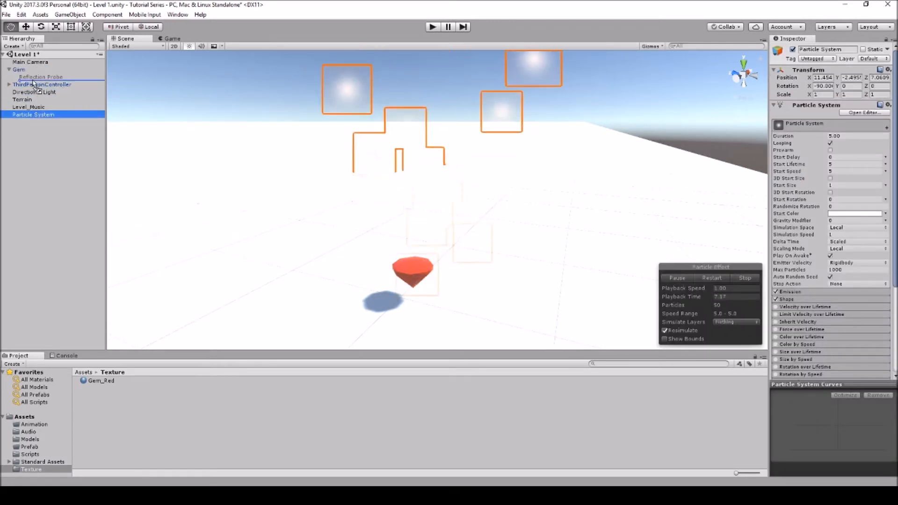
left_click_drag(33, 115, 30, 70)
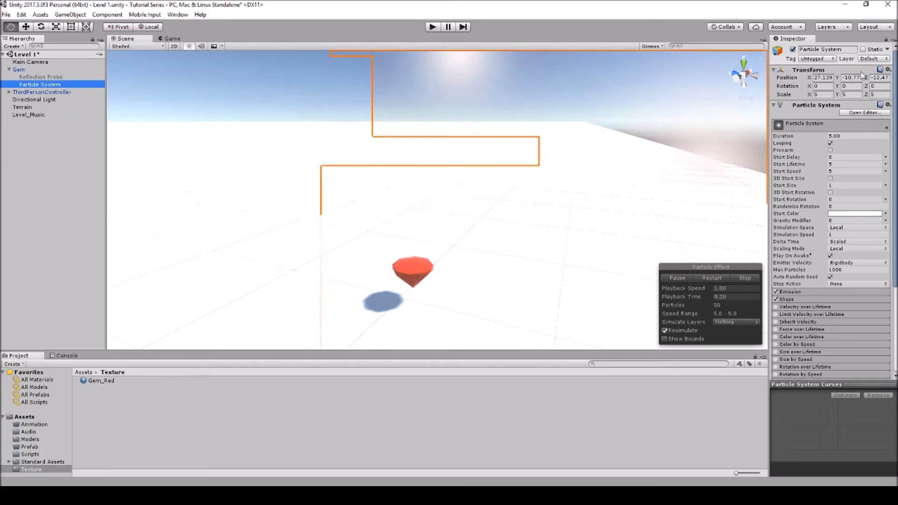
left_click(816, 78)
type("0")
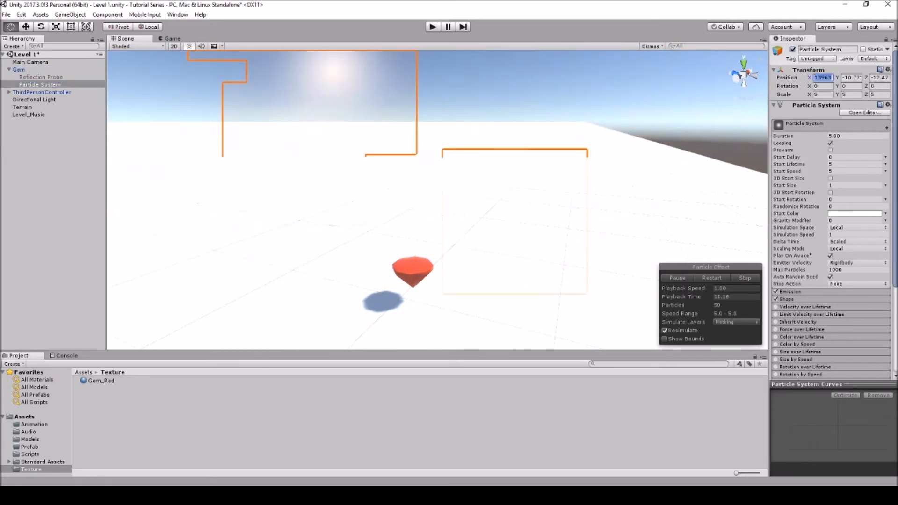
left_click(848, 78)
type("0")
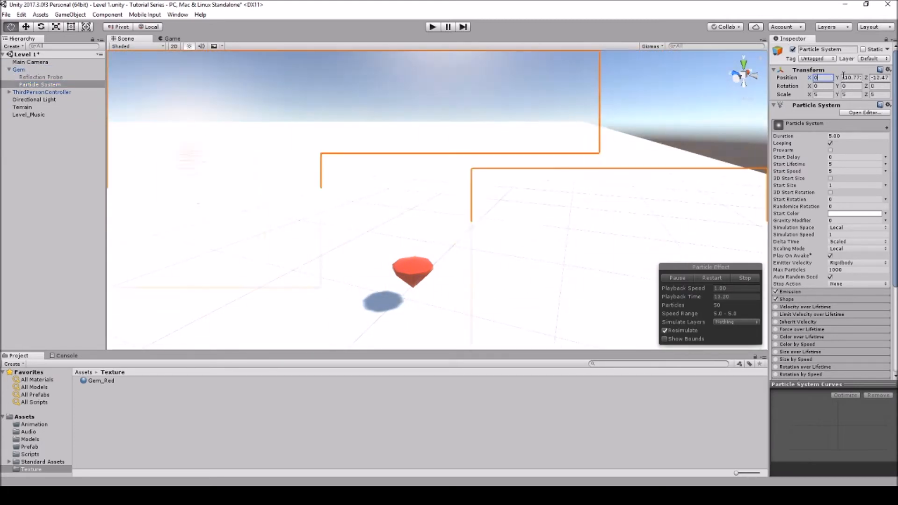
left_click(878, 78)
type("0")
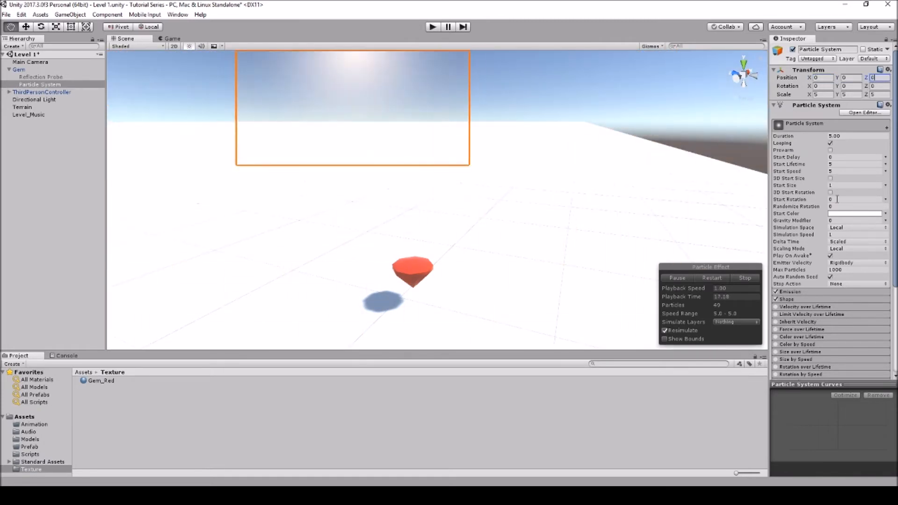
Set the Particle System's start lifetime to 2, start speed to 12 and max particles to 35.
left_click(835, 164)
type("2")
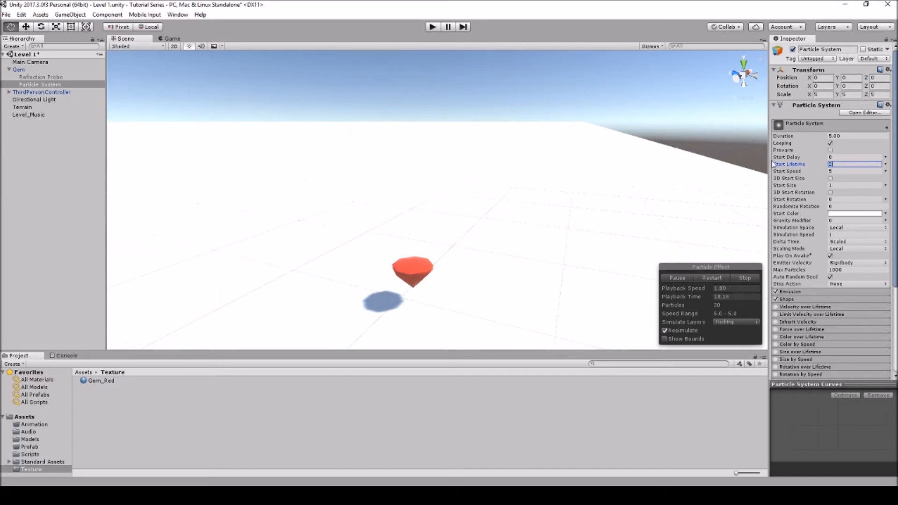
left_click(835, 171)
type("12")
left_click(843, 270)
type("5")
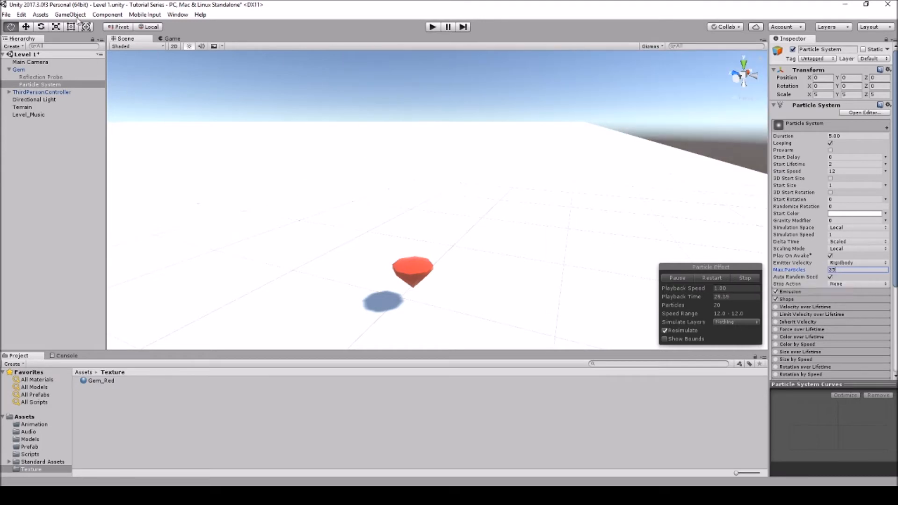
Scale the Particle System down uniformly to about 0.104 and change its emission shape to Sphere.
left_click(56, 27)
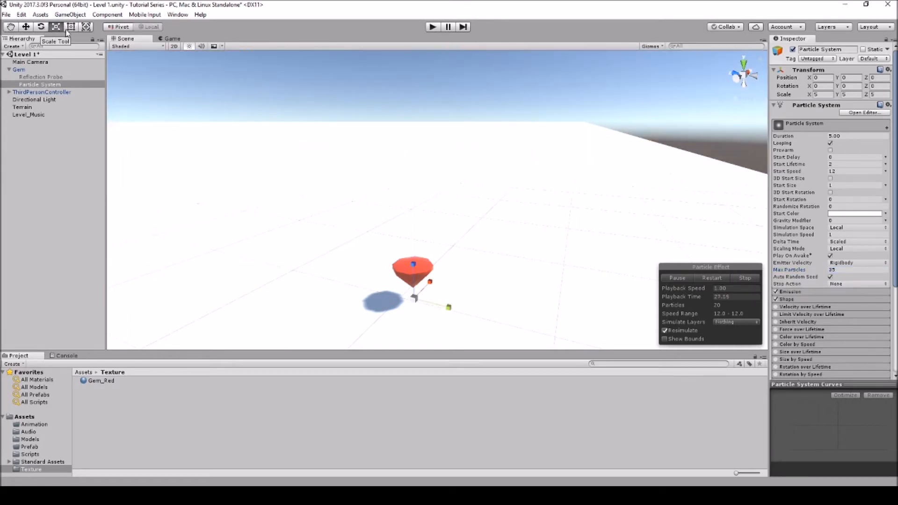
left_click_drag(414, 298, 395, 338)
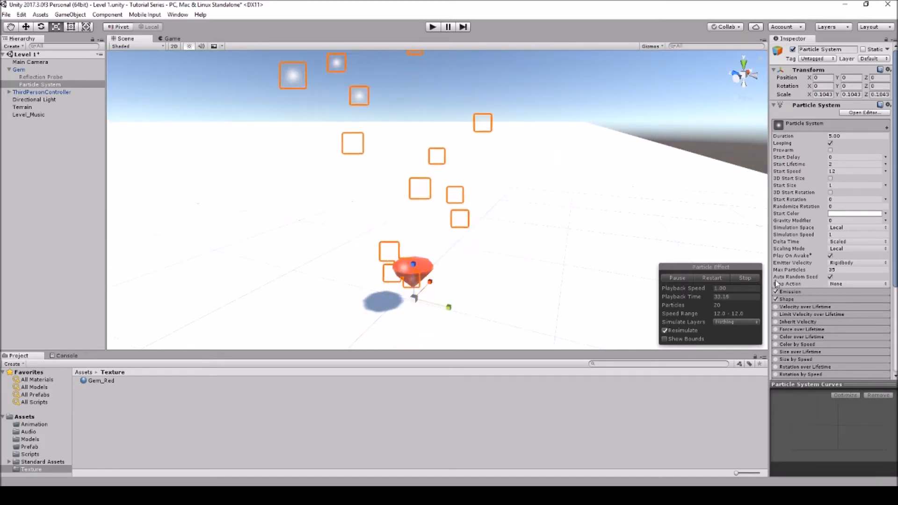
left_click(827, 300)
left_click(833, 308)
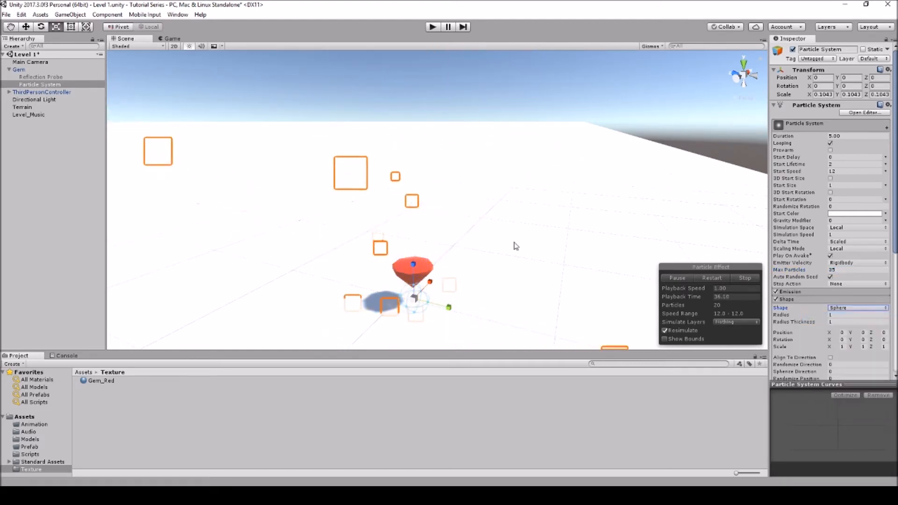
Raise the Particle System into the gem at Z position 0.92 and shrink its scale to about 0.0077.
left_click(26, 27)
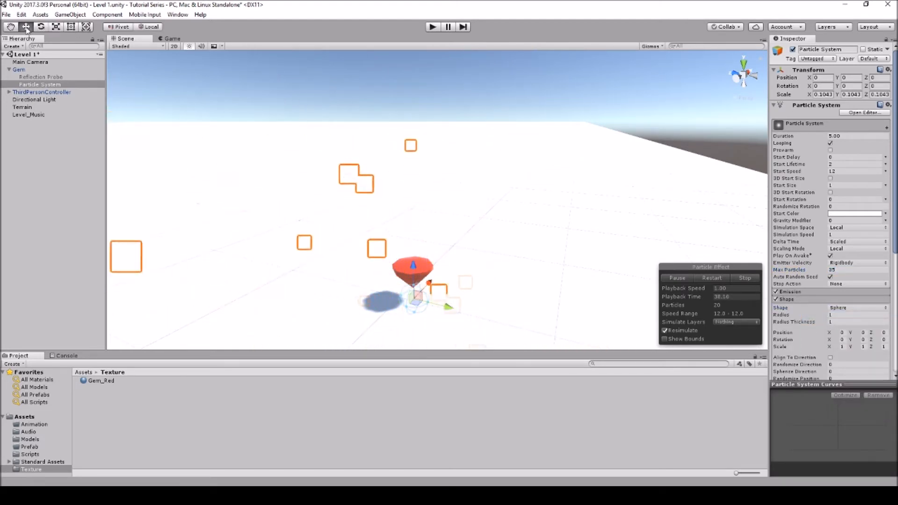
left_click_drag(412, 269, 412, 248)
key("r")
left_click_drag(413, 275, 398, 307)
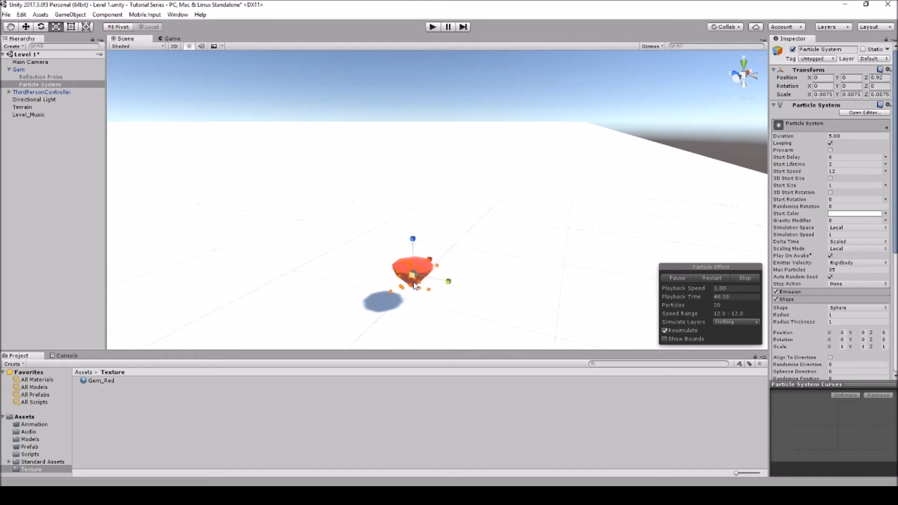
left_click_drag(412, 275, 388, 244)
Enlarge the Particle System uniformly to a scale of about 0.0115 so the particles spread around the gem.
left_click(9, 27)
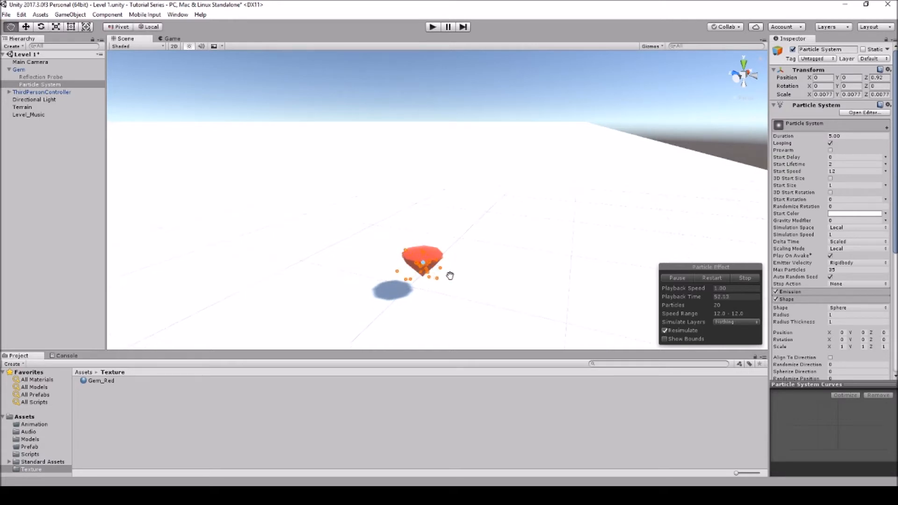
scroll(449, 275, "up", 3)
left_click_drag(447, 273, 434, 247)
scroll(445, 255, "down", 2)
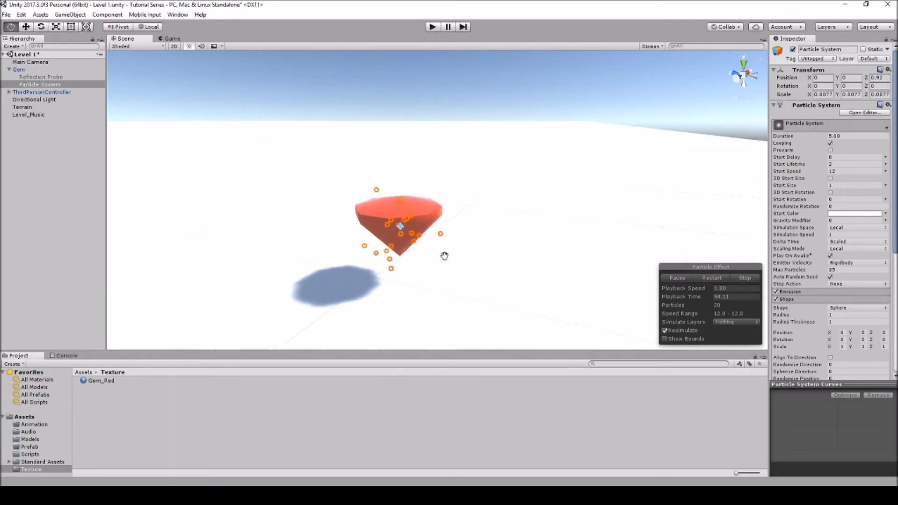
scroll(425, 234, "up", 4)
left_click_drag(424, 200, 466, 191, "alt")
left_click_drag(416, 171, 433, 182)
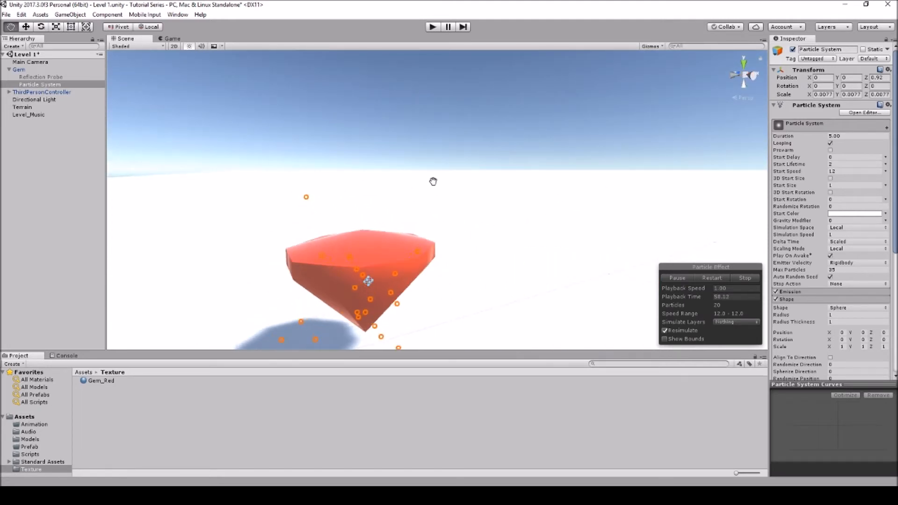
left_click(59, 28)
left_click_drag(369, 281, 333, 172)
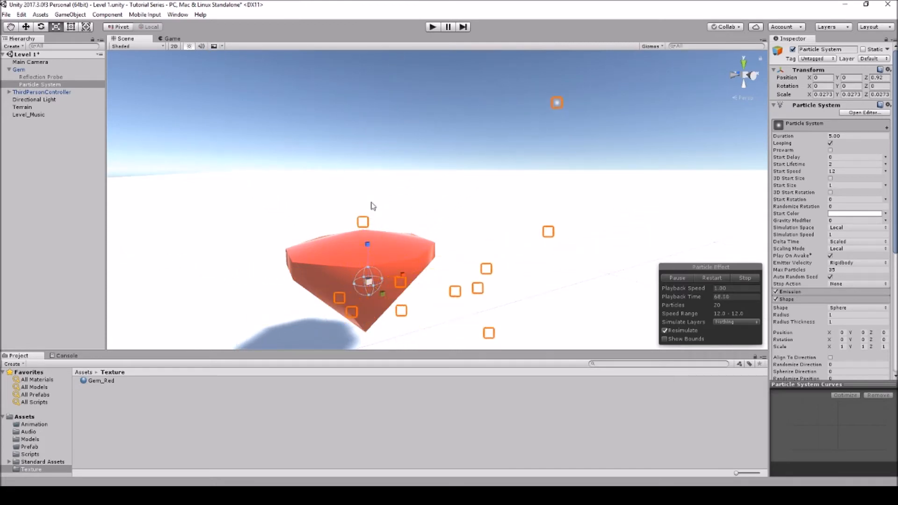
scroll(400, 236, "down", 3)
left_click_drag(405, 244, 401, 273)
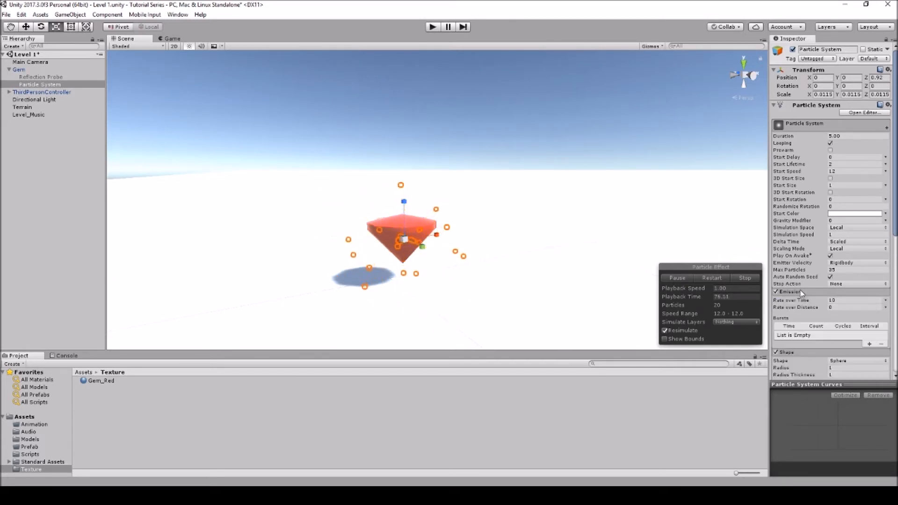
Set the radius of the Particle System's sphere shape to 5.
scroll(804, 291, "down", 5)
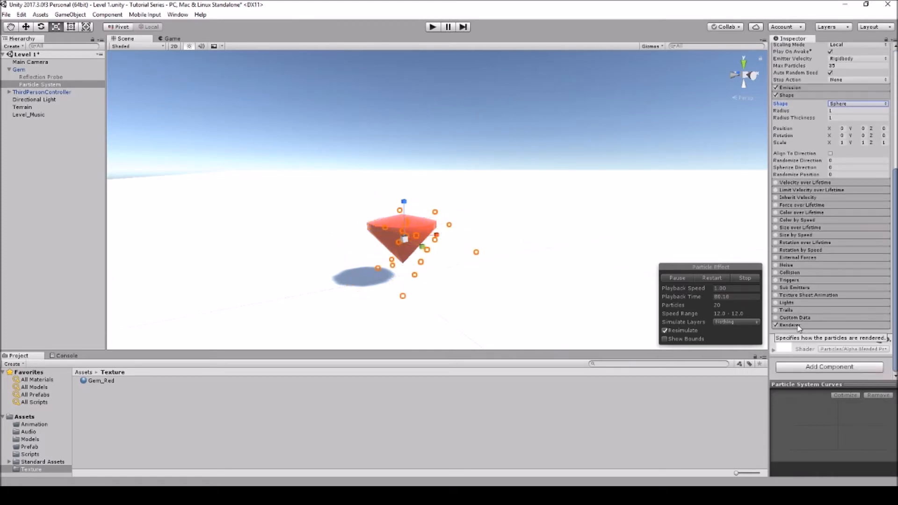
scroll(844, 253, "up", 4)
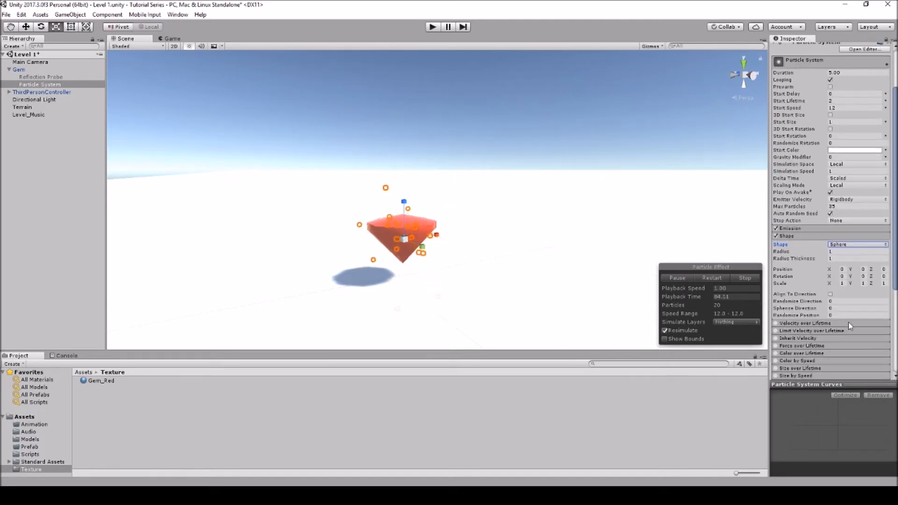
left_click(833, 251)
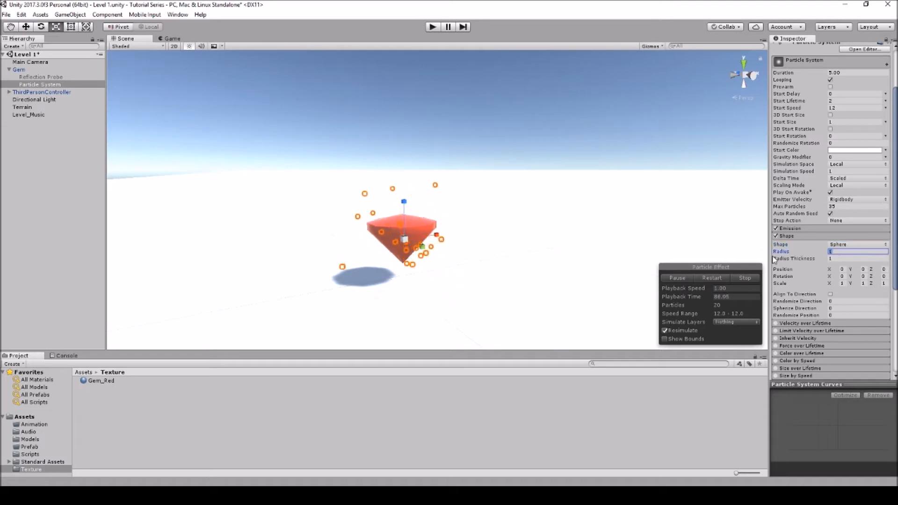
left_click(814, 259)
left_click(833, 252)
type("5")
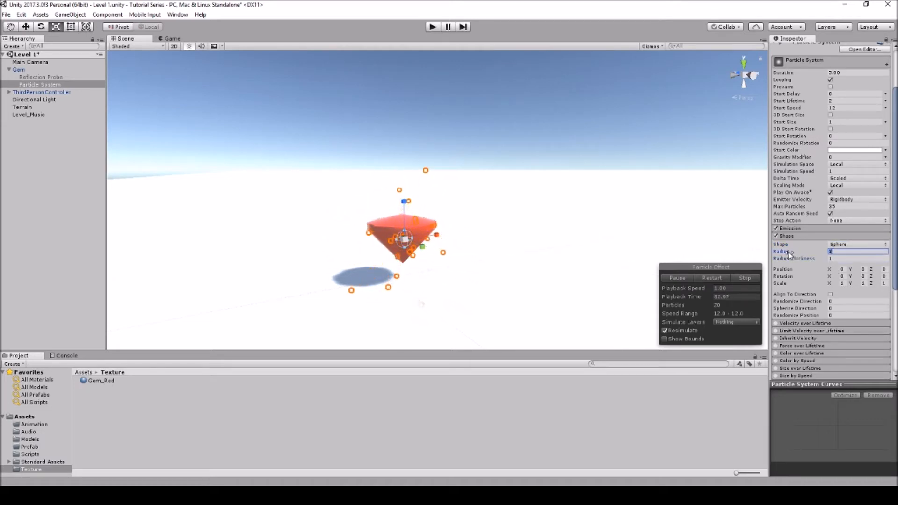
left_click(838, 259)
type("5")
left_click(845, 253)
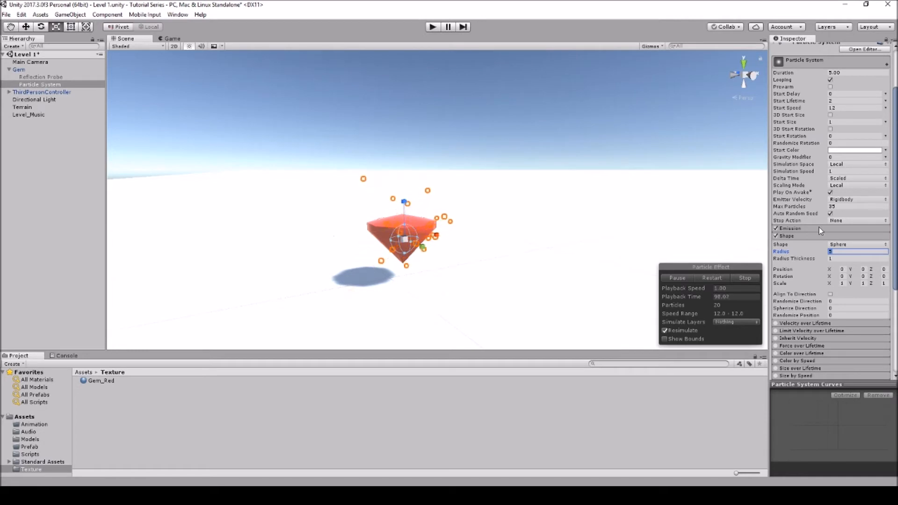
scroll(841, 207, "up", 3)
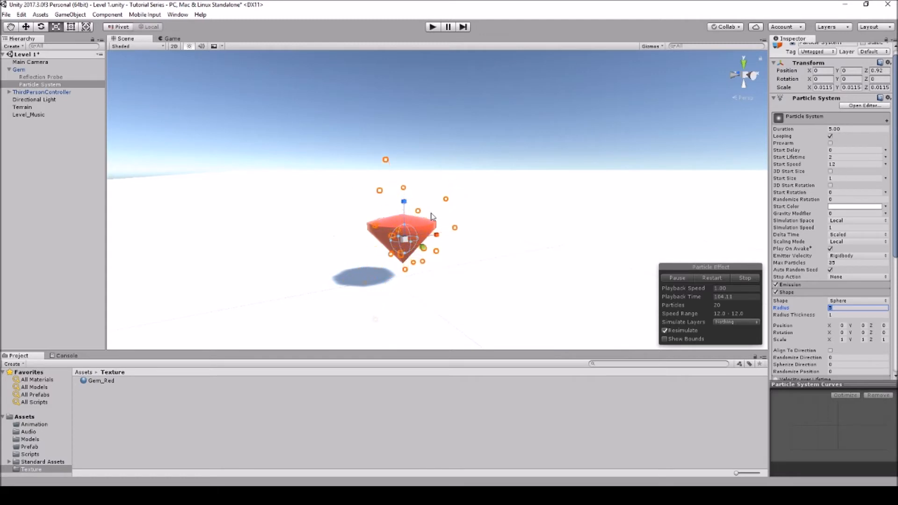
Play-test the level, walking the character to the gem to check its particle effect, and stop the game.
left_click(434, 27)
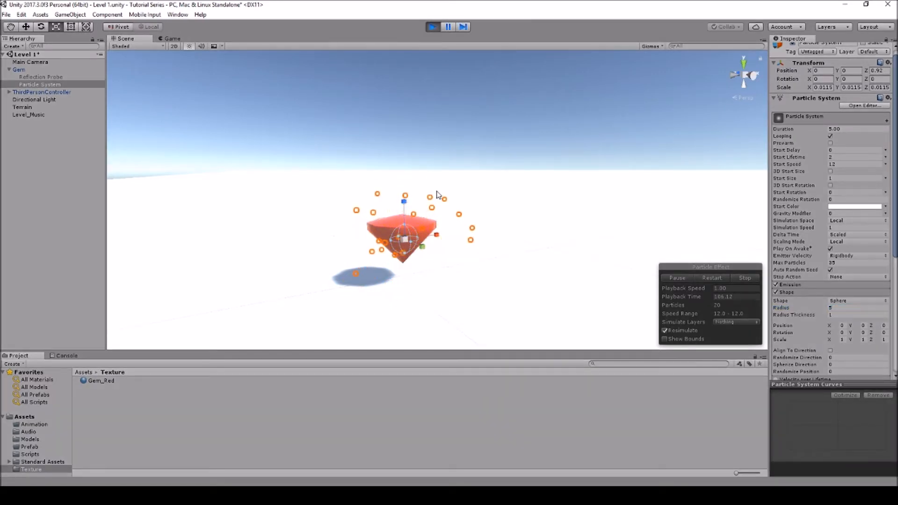
key("w")
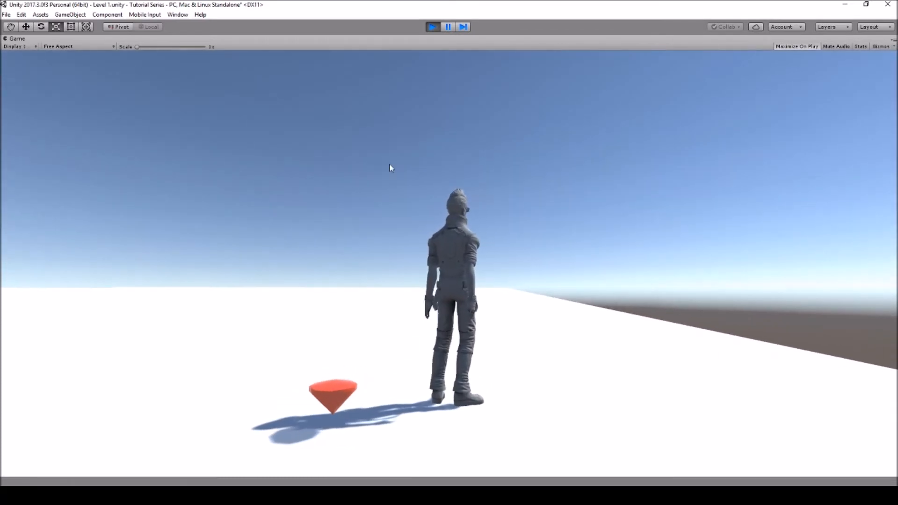
left_click(432, 27)
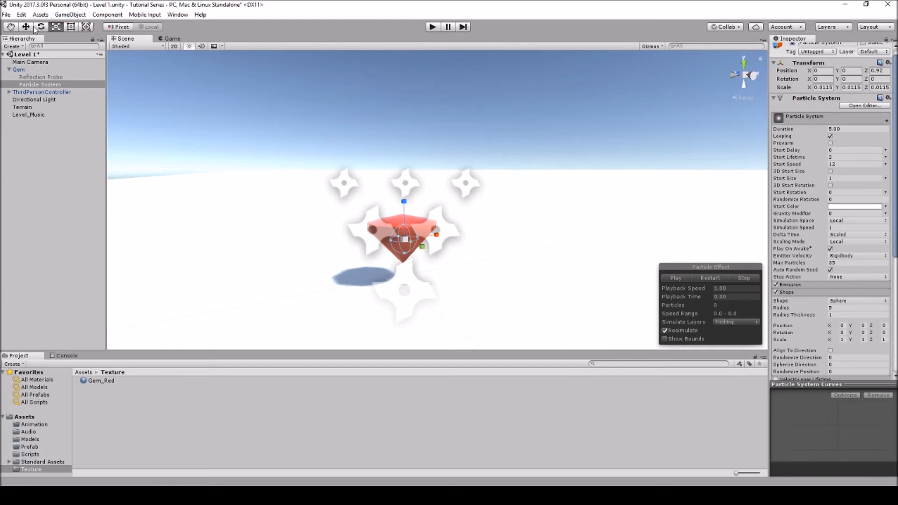
Enlarge the Particle System's scale to about 0.0142 and play-test the level again near the gem.
left_click_drag(405, 239, 411, 235)
left_click(432, 27)
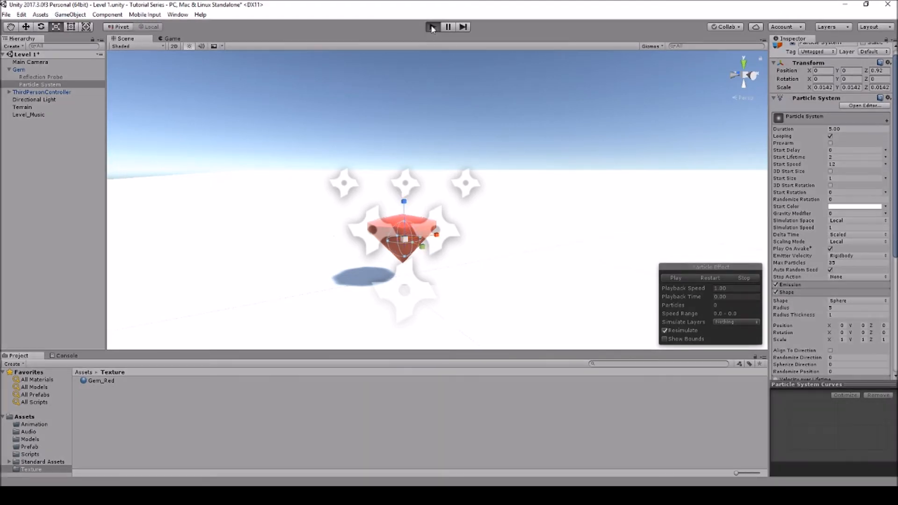
key("w")
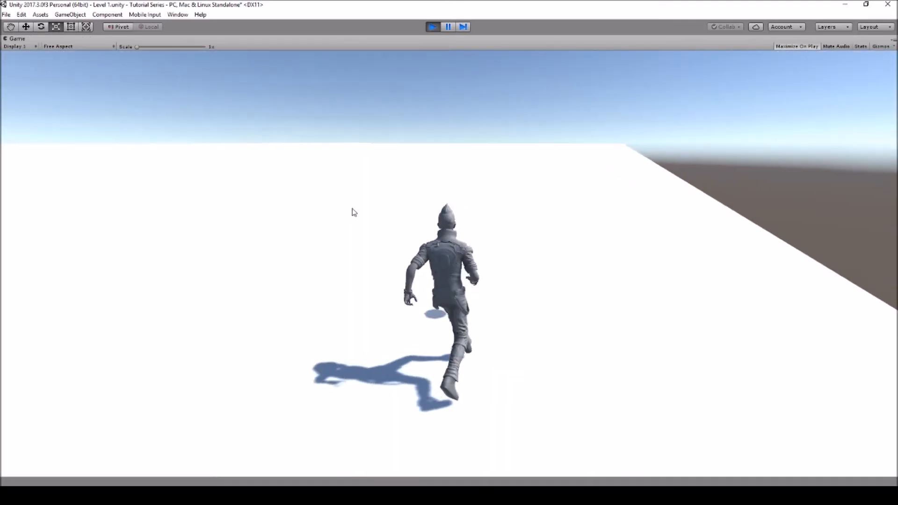
key("d")
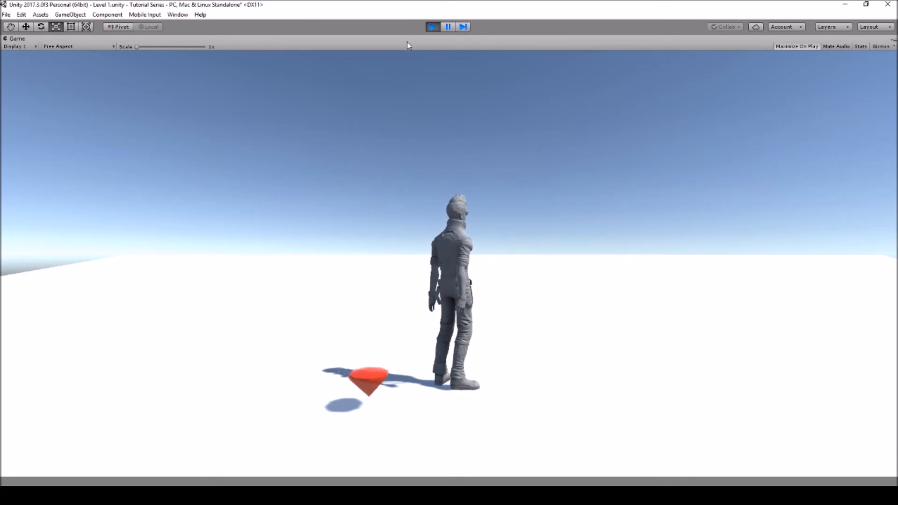
left_click(432, 27)
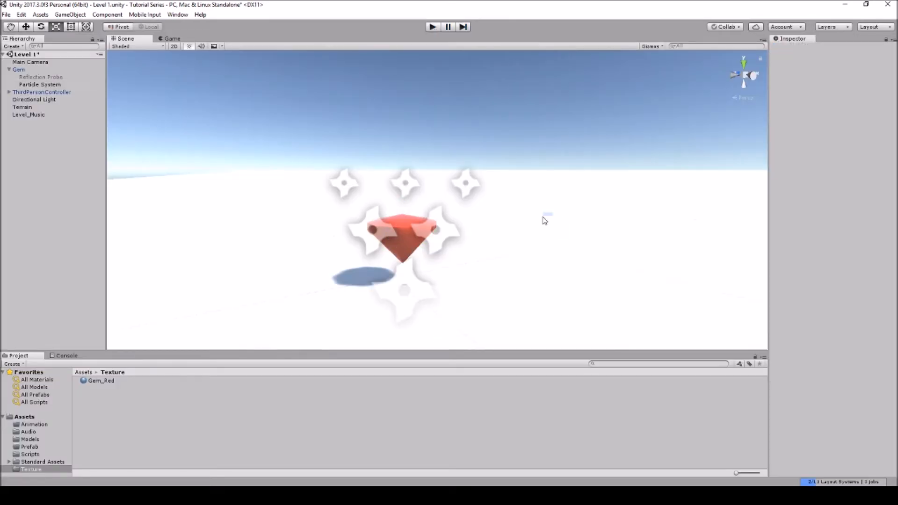
Deactivate the Particle System object under the Gem.
left_click(42, 85)
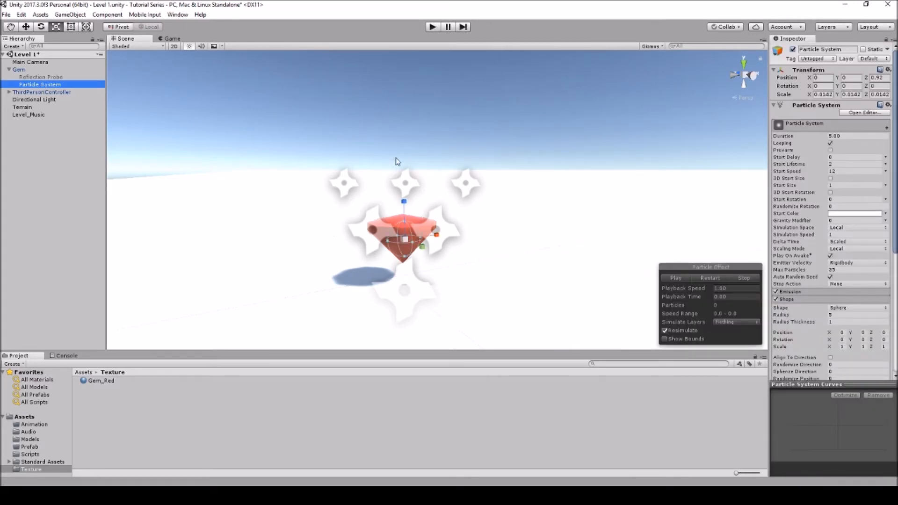
left_click(793, 49)
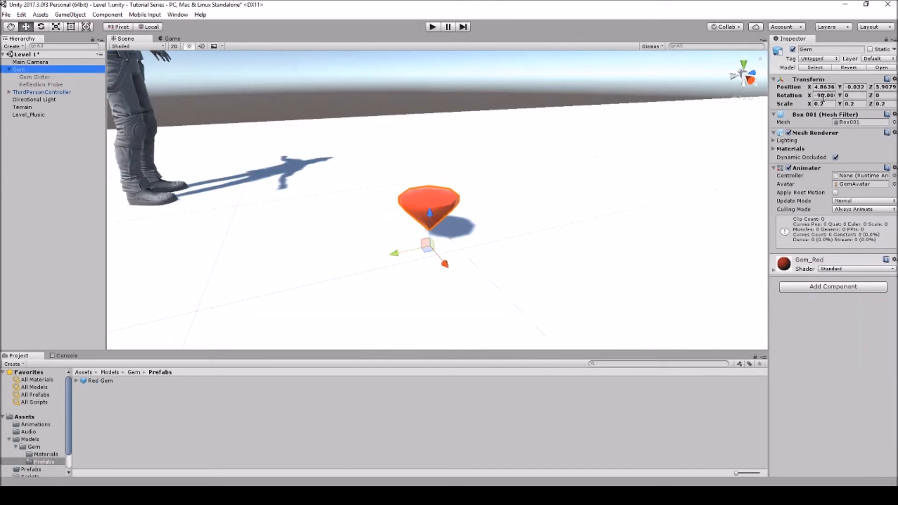
Tilt the Gem to an X rotation of -45 and lower it along its local Z axis to about Y -0.061.
left_click_drag(816, 96, 832, 97)
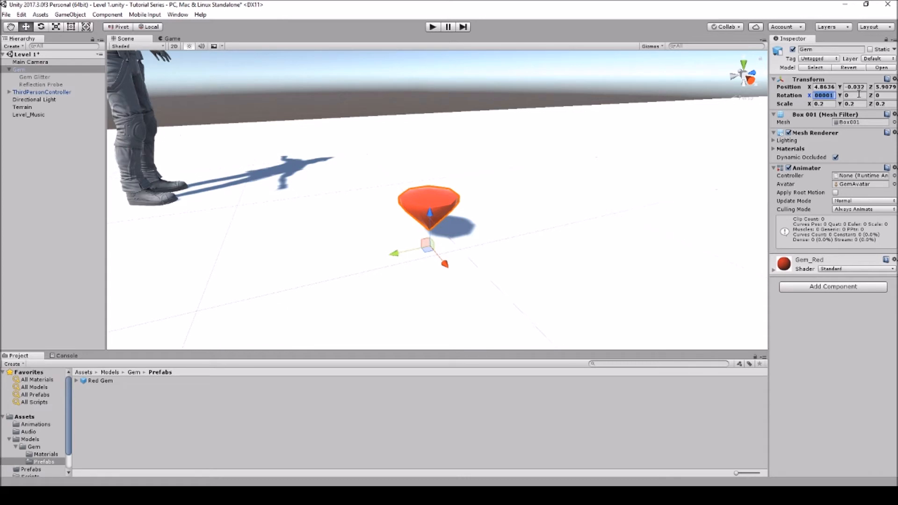
type("-45")
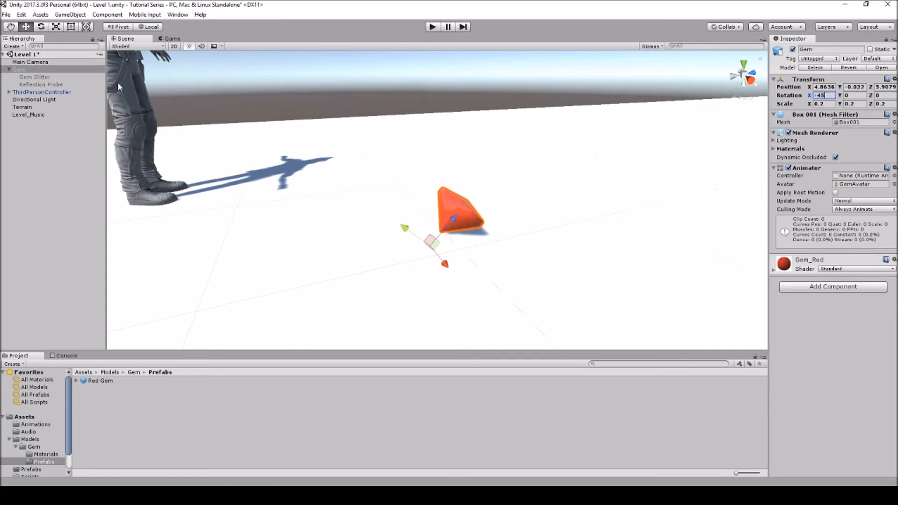
left_click(10, 27)
left_click_drag(586, 216, 345, 186)
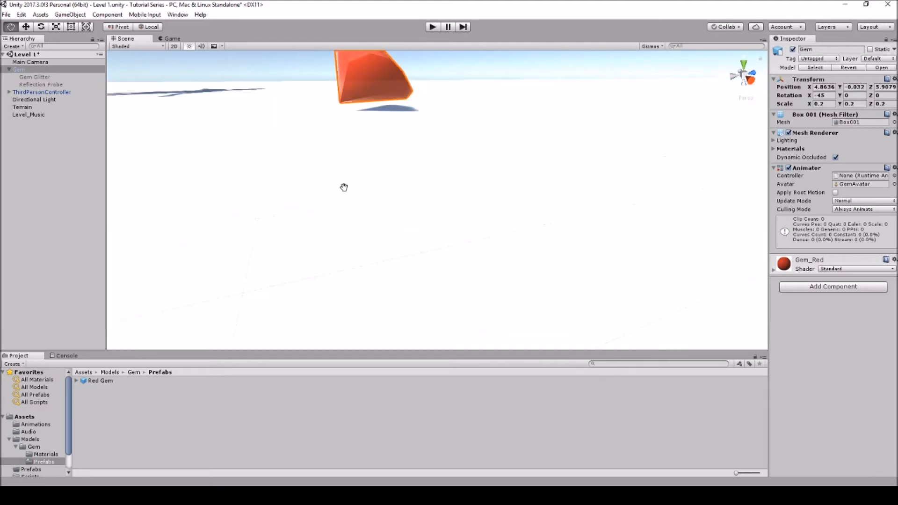
left_click(26, 27)
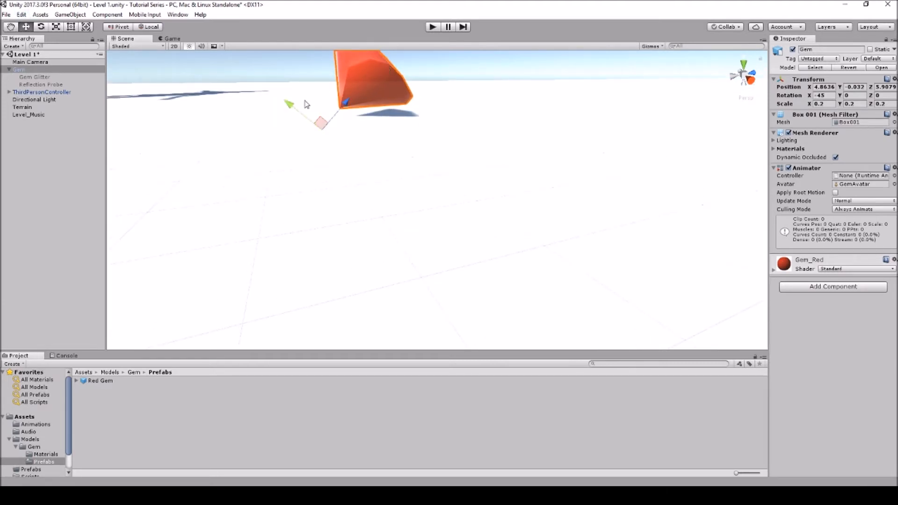
left_click_drag(346, 103, 336, 114)
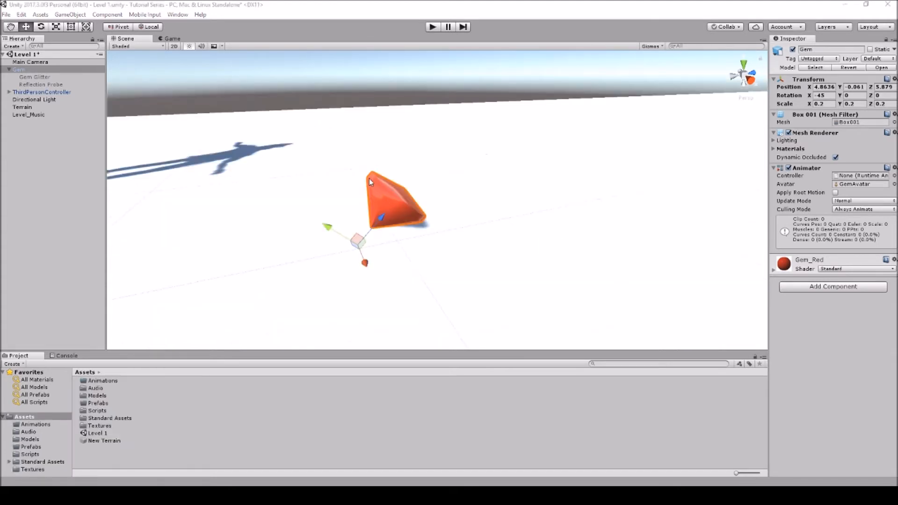
Open the Animation window and dock it beneath the Scene view.
left_click(367, 180)
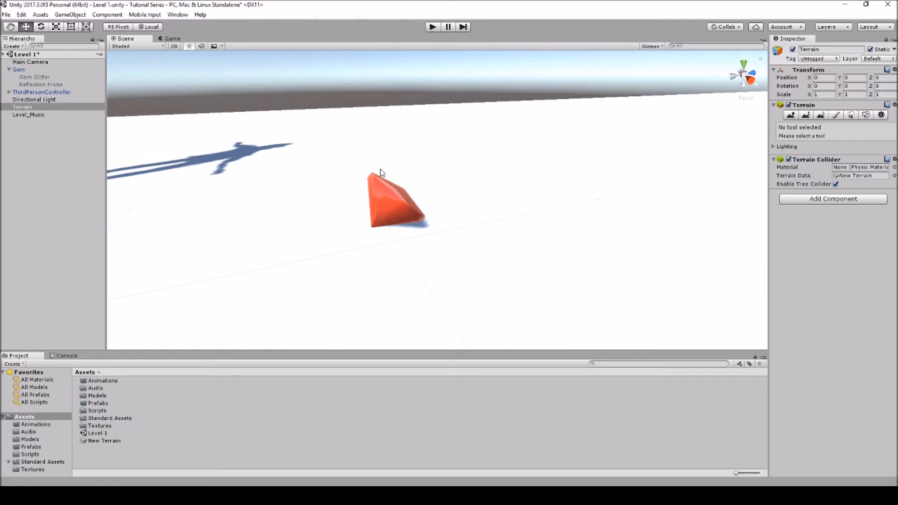
left_click(178, 15)
left_click(205, 124)
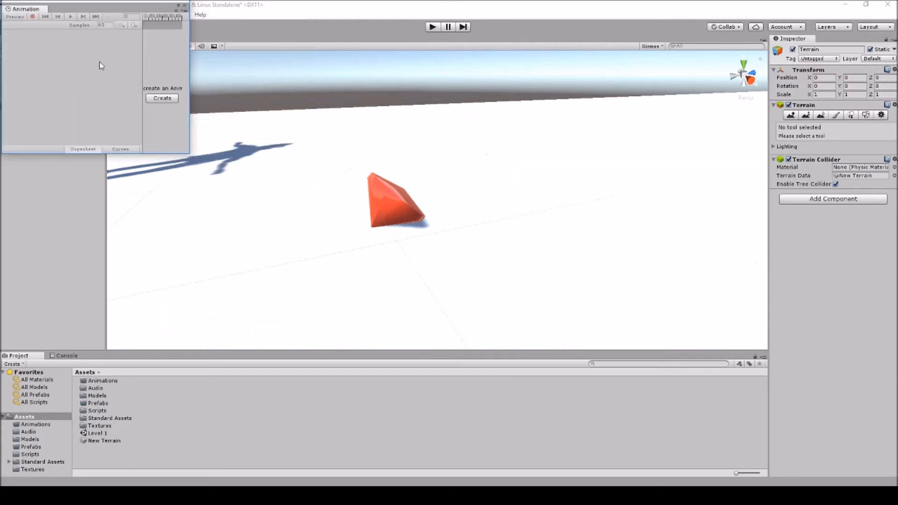
left_click_drag(28, 10, 336, 318)
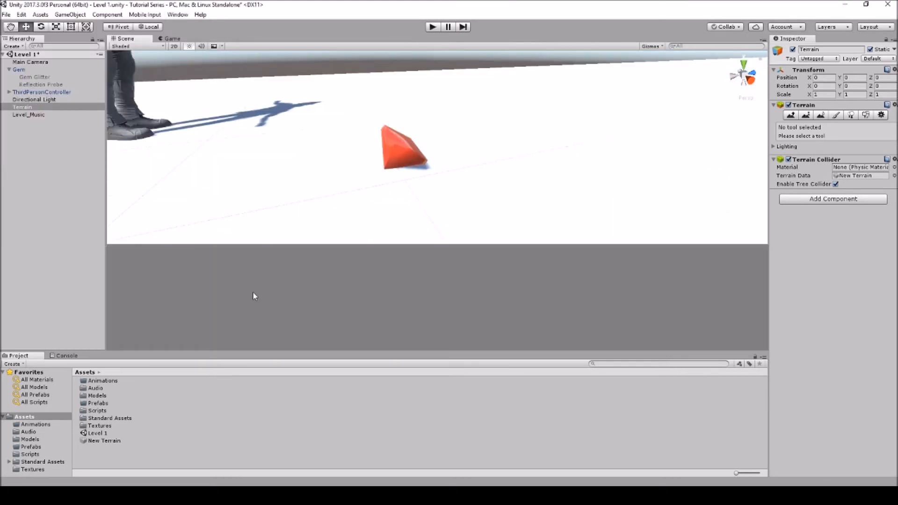
Create an animation clip for the Gem and save it as Gem_Rotation.anim in the Animations folder.
left_click_drag(242, 283, 243, 283)
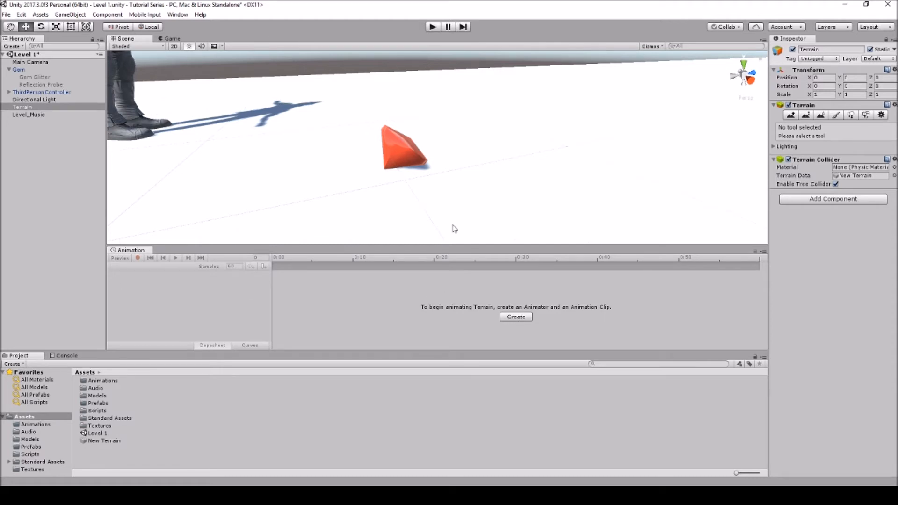
left_click(394, 155)
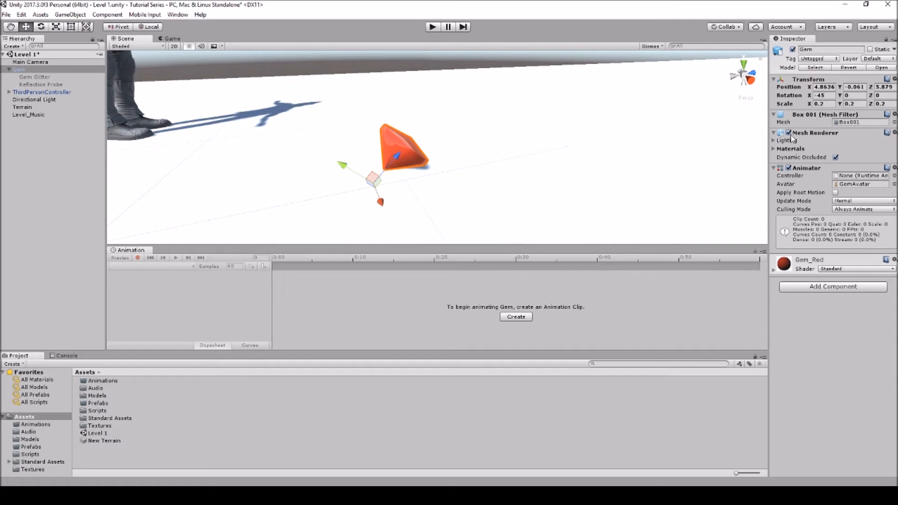
left_click(516, 317)
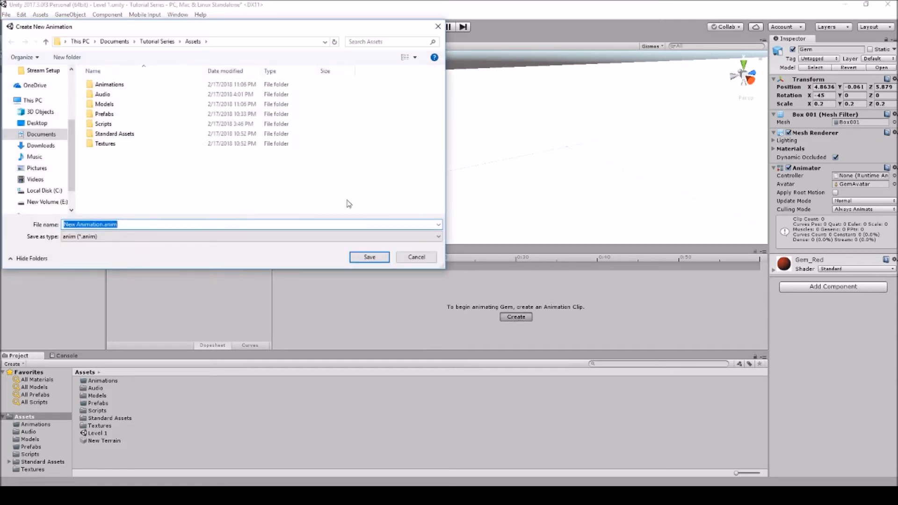
double_click(108, 85)
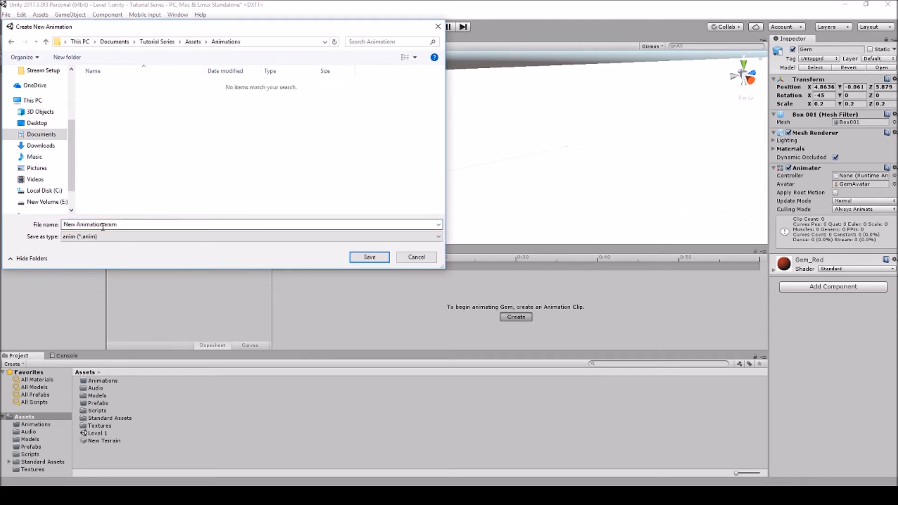
left_click_drag(103, 227, 43, 216)
type("ge")
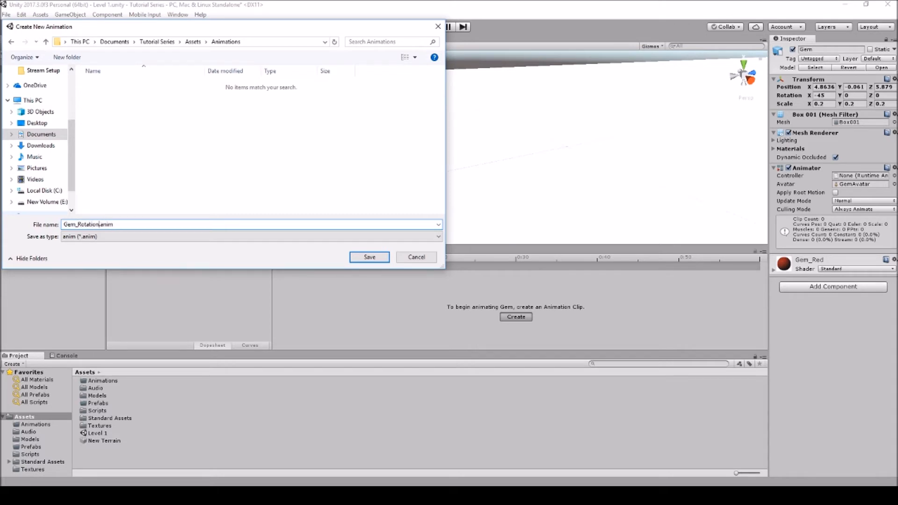
left_click(378, 257)
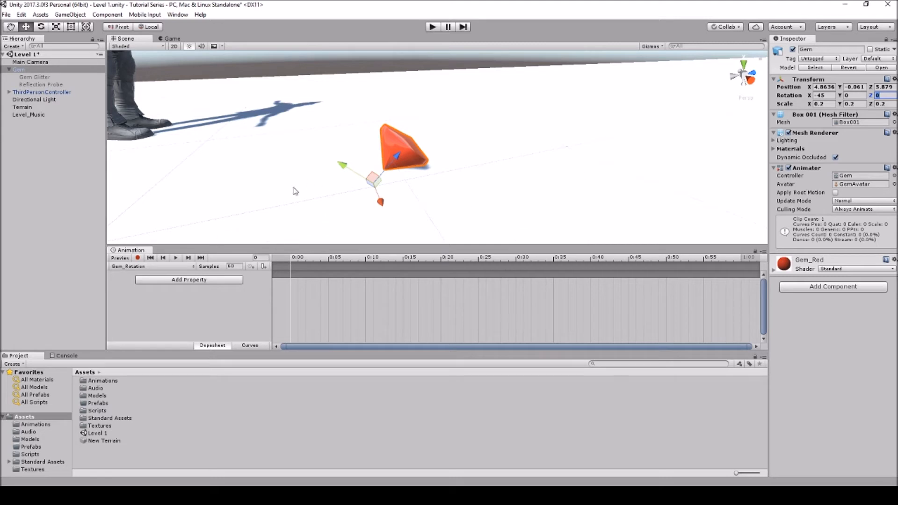
Start recording the Gem_Rotation clip and key the Gem's Z rotation at -0.1 at 0:00.
left_click(138, 258)
scroll(385, 302, "down", 3)
scroll(384, 303, "down", 2)
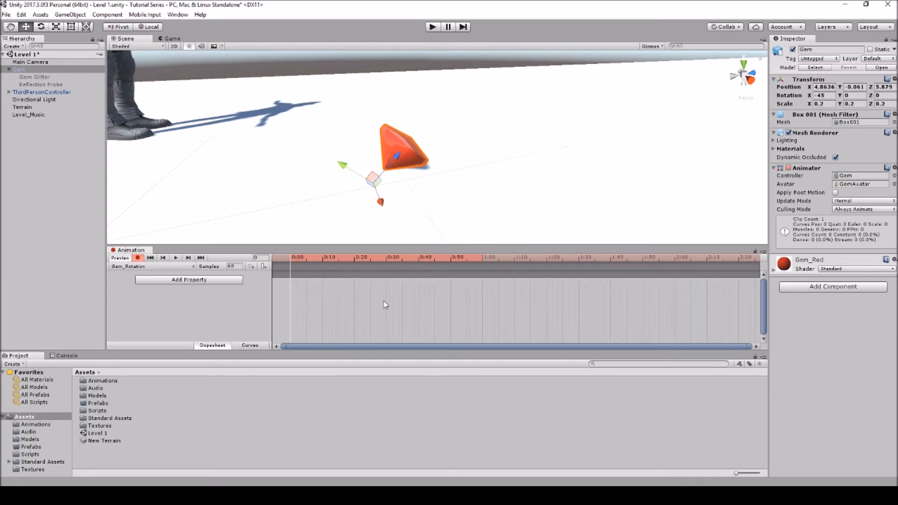
scroll(431, 301, "down", 6)
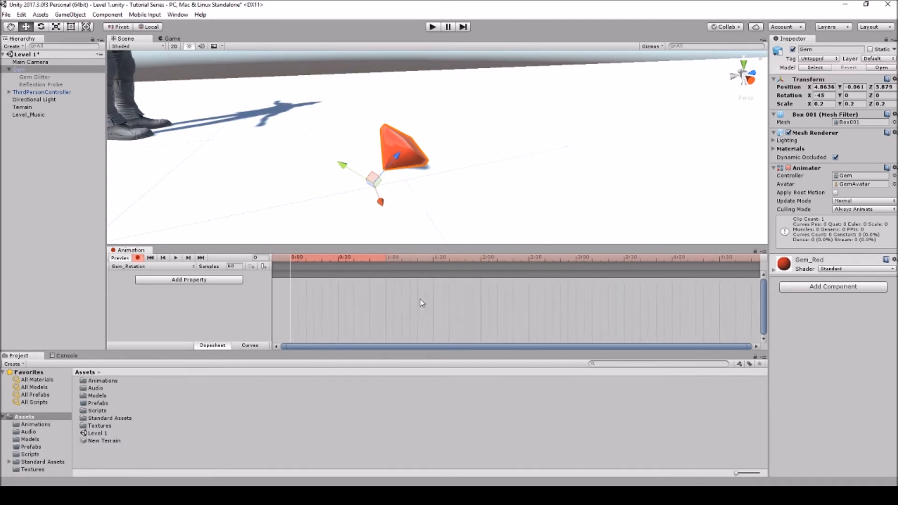
scroll(607, 274, "down", 1)
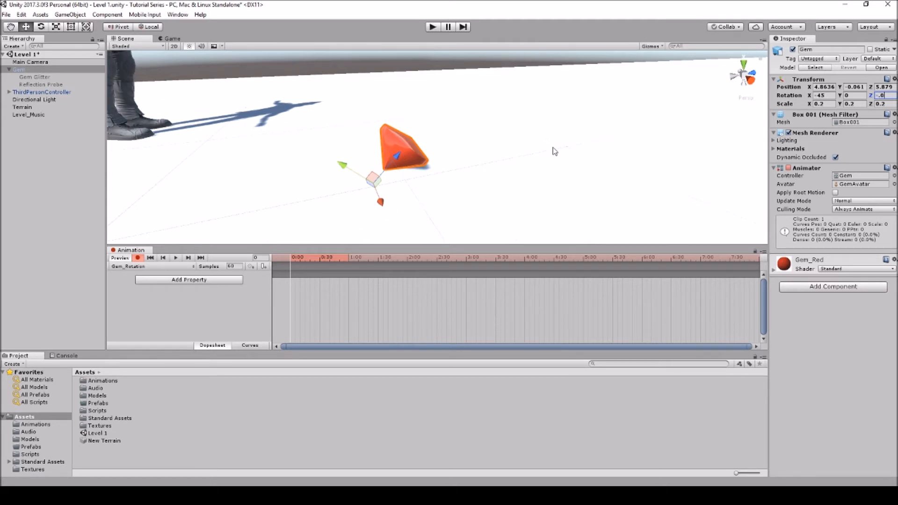
type(".01")
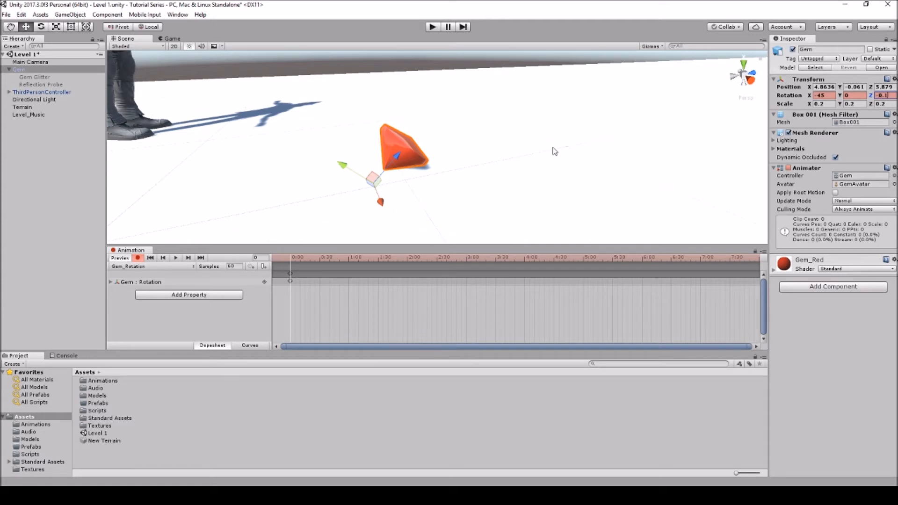
key("Return")
Key the Gem's Z rotation at -359 at 6:00 on the timeline.
left_click(643, 259)
left_click(881, 96)
type("-359")
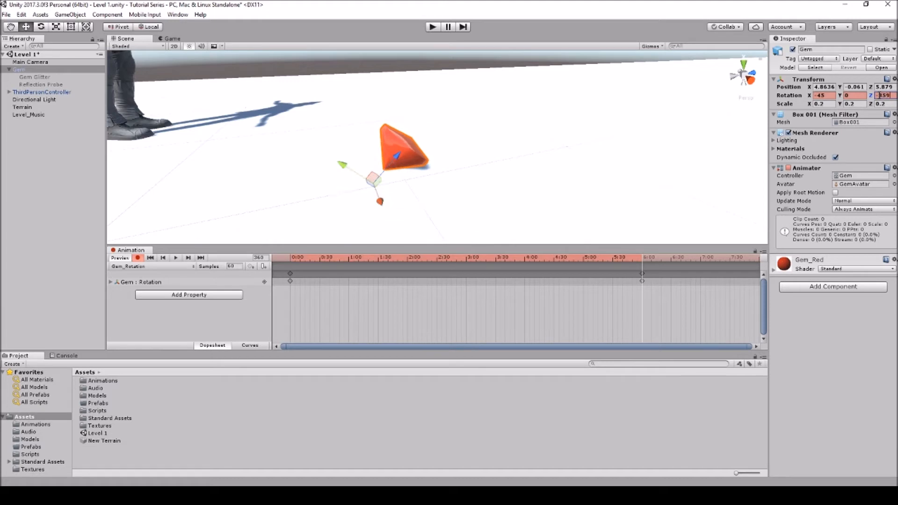
key("Return")
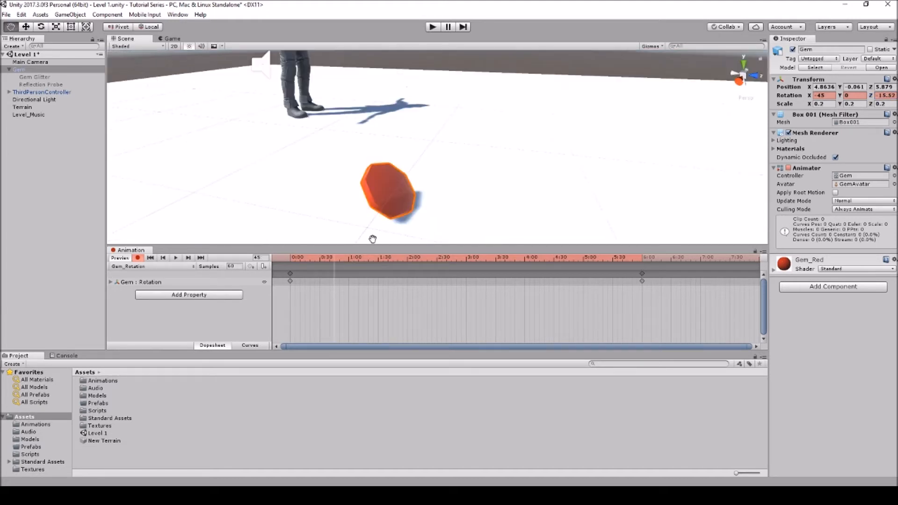
Return to 0:00 on the timeline and key the Gem's Y rotation at 0.1.
left_click_drag(332, 258, 269, 258)
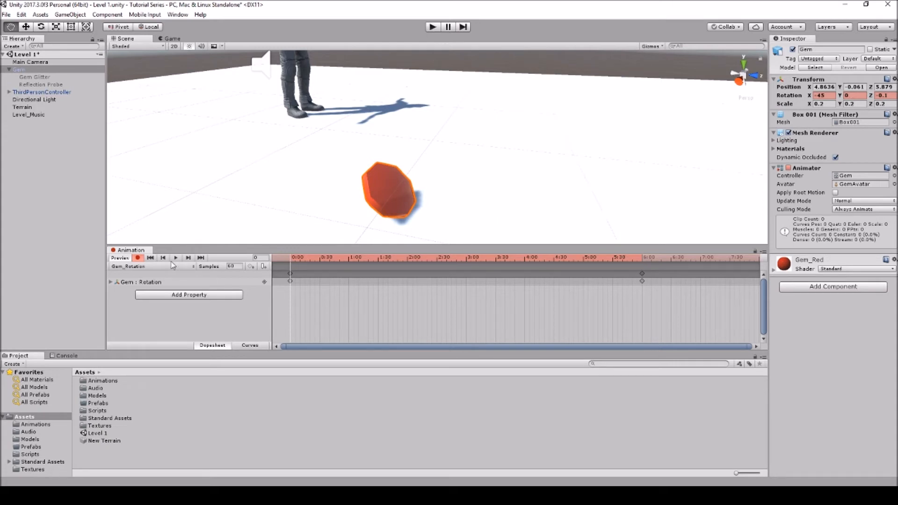
left_click(853, 96)
key("Return")
Key the Gem's Y rotation at -359 at 6:00 and preview the clip.
left_click_drag(290, 259, 644, 260)
left_click(847, 95)
type("359")
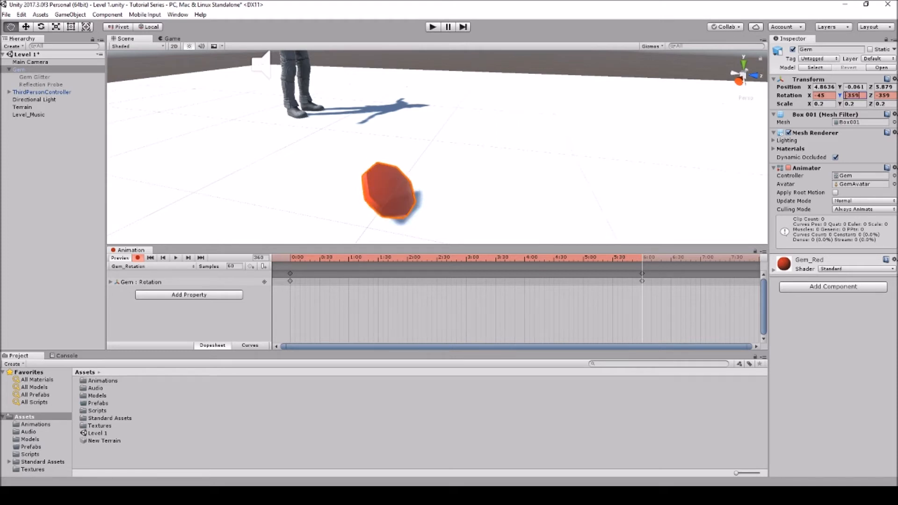
key("Return")
left_click(176, 258)
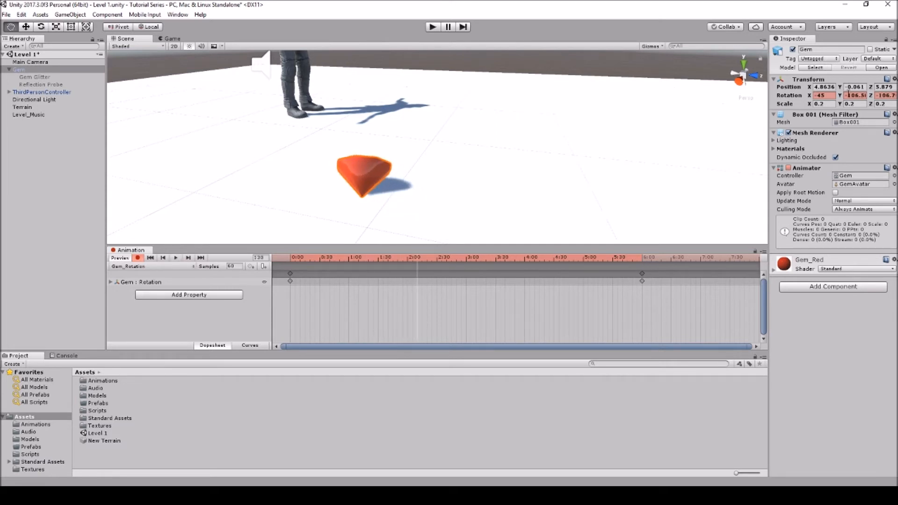
Set the Gem's Y rotation to 359 at the 6:00 keyframe and play the clip.
left_click_drag(418, 259, 288, 260)
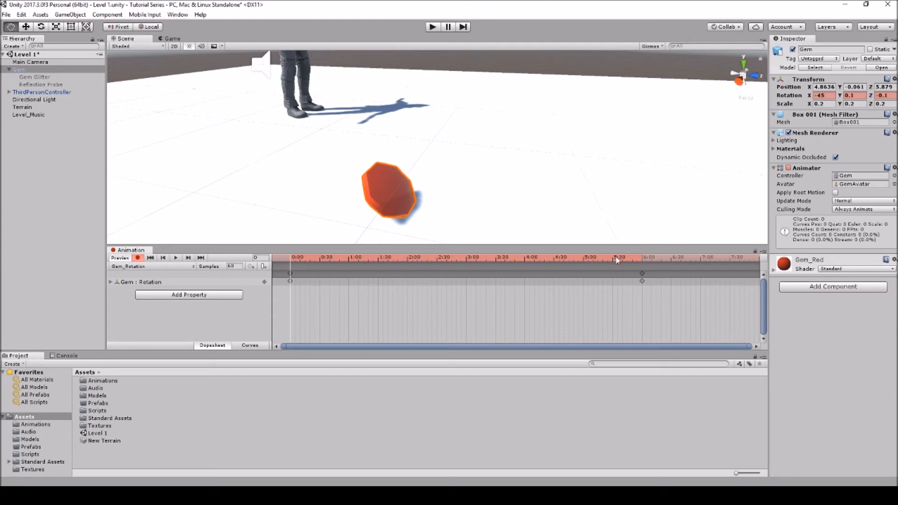
left_click(643, 258)
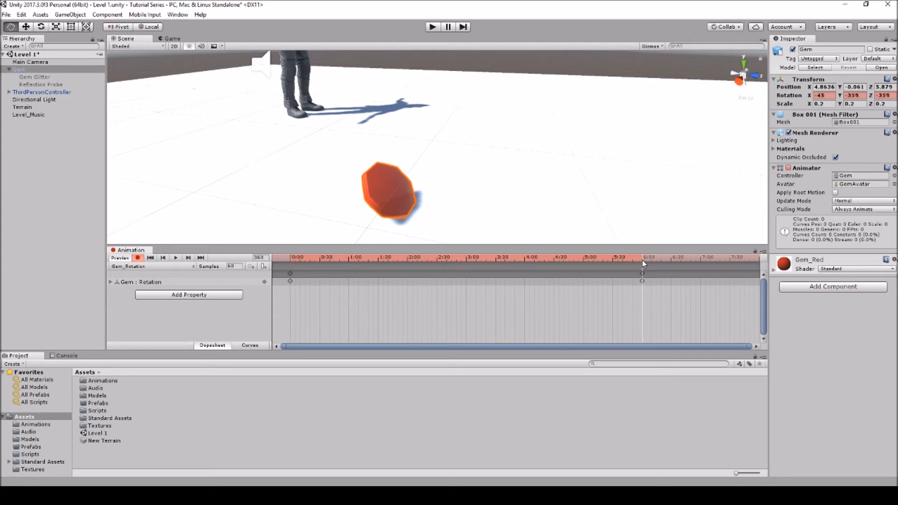
left_click(848, 95)
key("BackSpace")
key("Return")
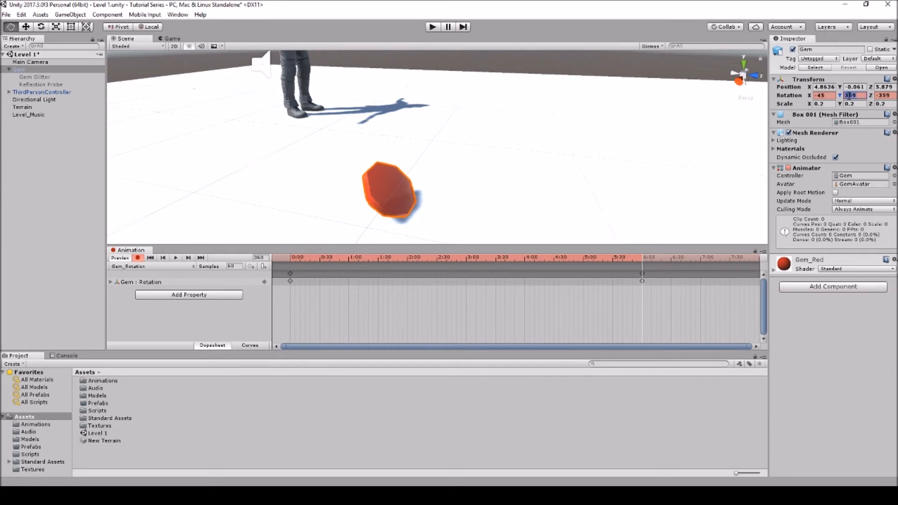
left_click(176, 258)
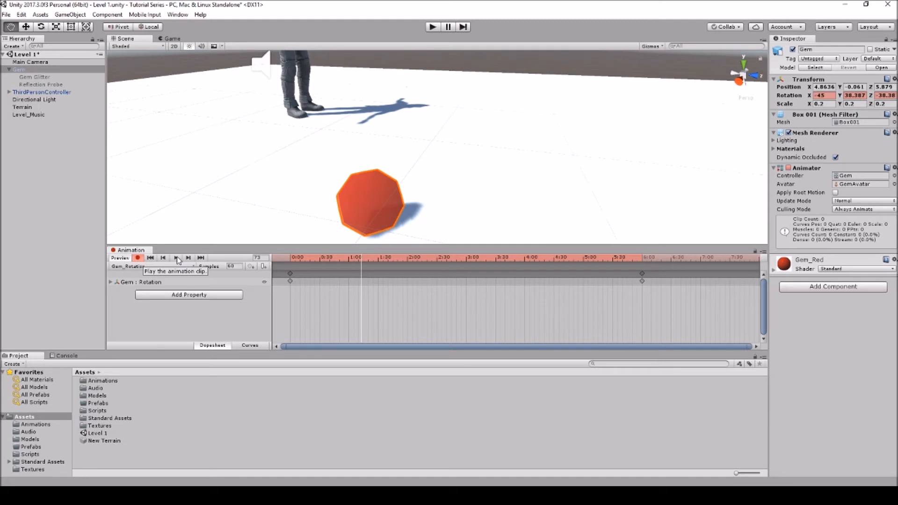
Expand the Gem's Rotation property and switch the clip from the dopesheet to its animation curves.
left_click(111, 282)
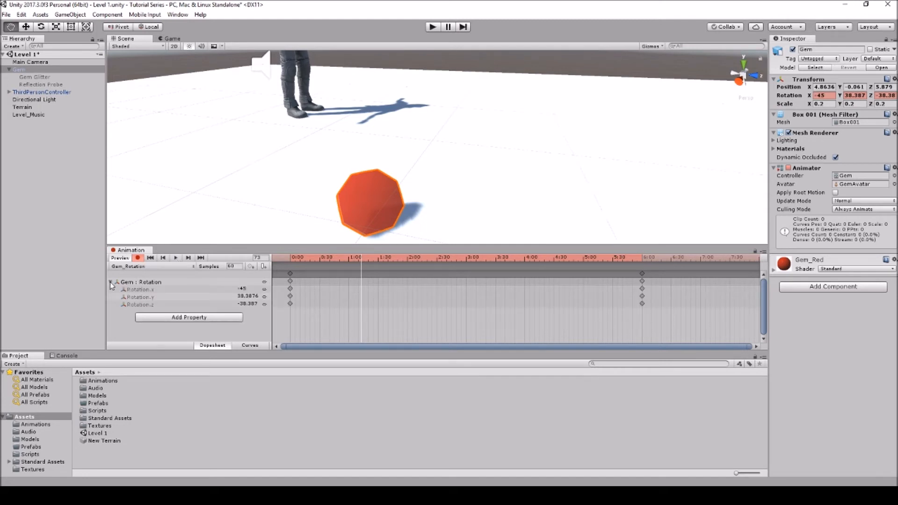
left_click(249, 345)
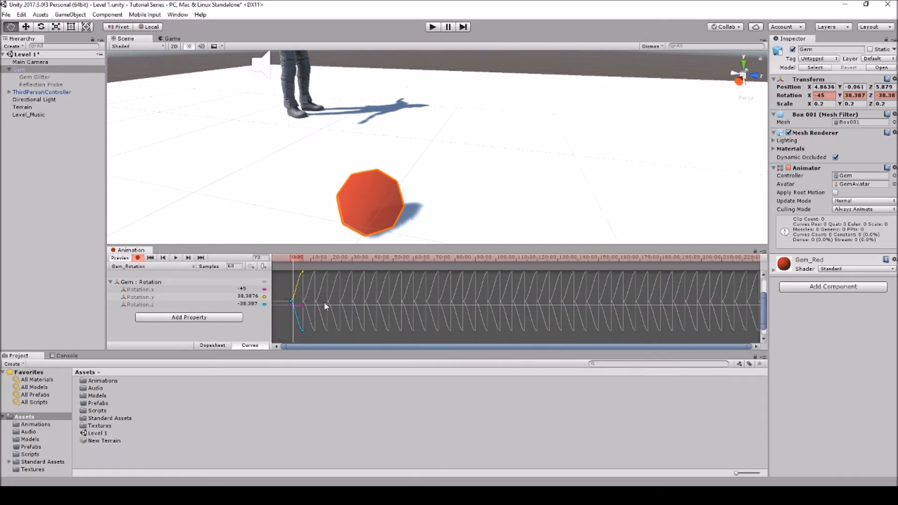
left_click(302, 329)
left_click(292, 303)
scroll(292, 304, "up", 5)
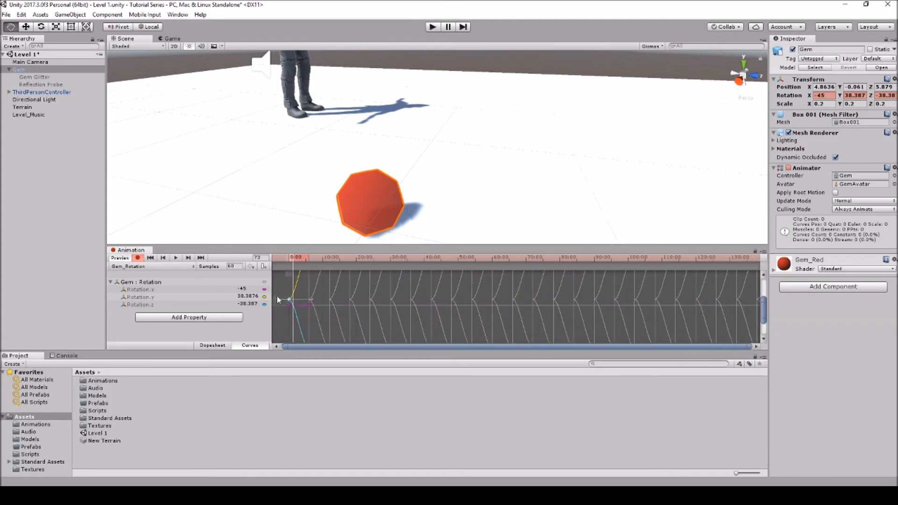
scroll(291, 304, "up", 4)
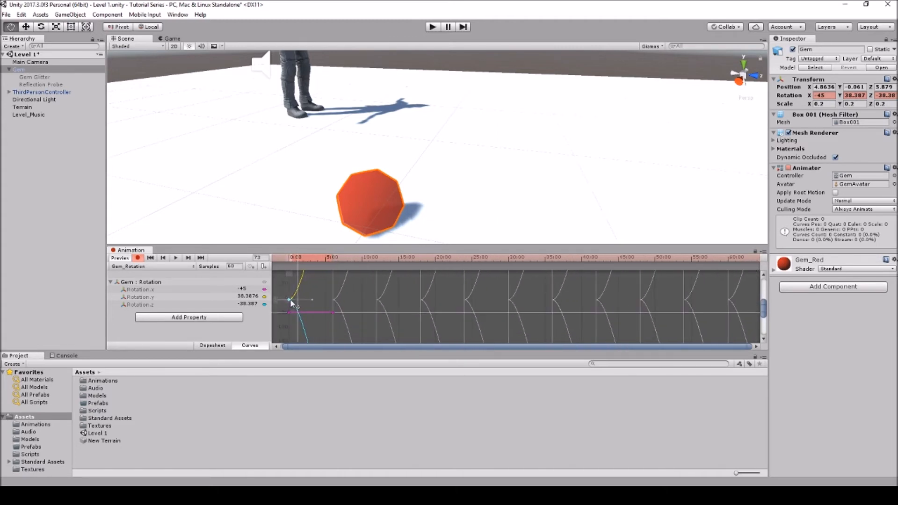
scroll(290, 298, "up", 4)
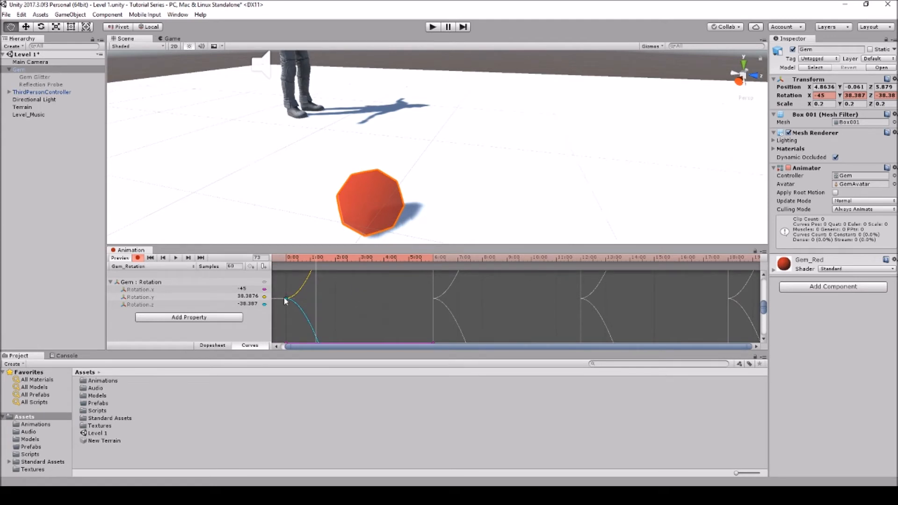
scroll(286, 298, "down", 5)
scroll(299, 301, "down", 8)
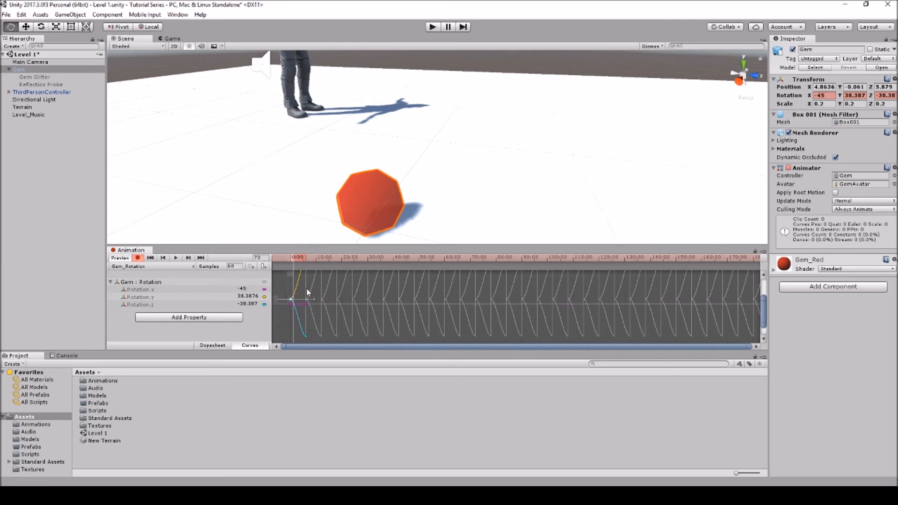
scroll(307, 288, "down", 5)
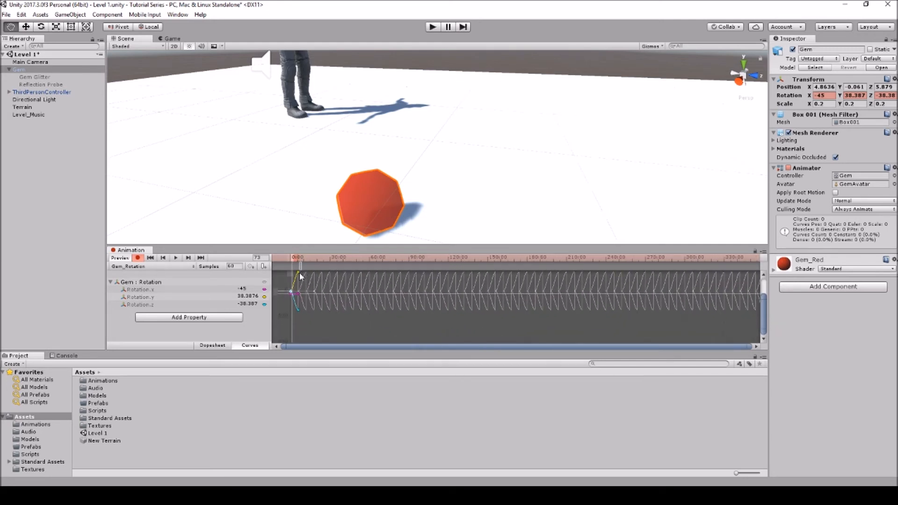
Select the start and end keys of the Gem's rotation curves and set both tangents to Linear.
left_click_drag(309, 324, 289, 305)
scroll(303, 283, "up", 3)
left_click_drag(311, 284, 281, 296)
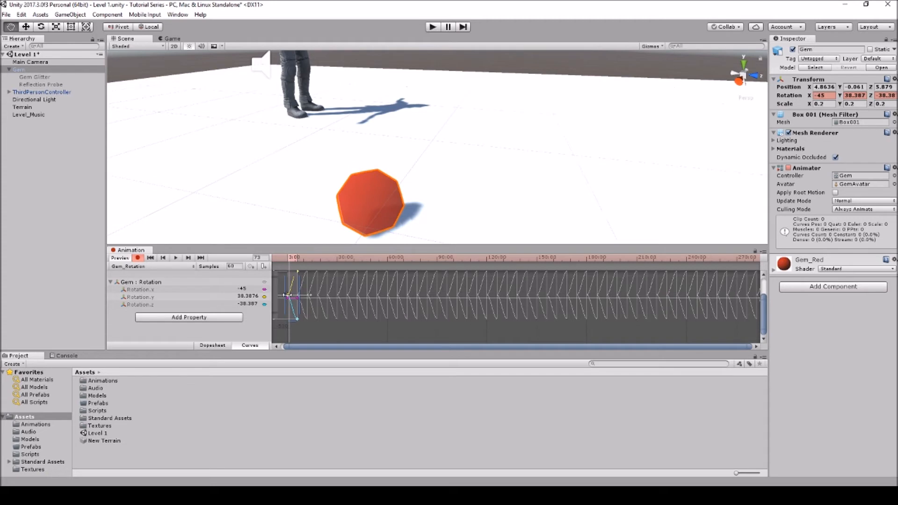
scroll(289, 295, "up", 3)
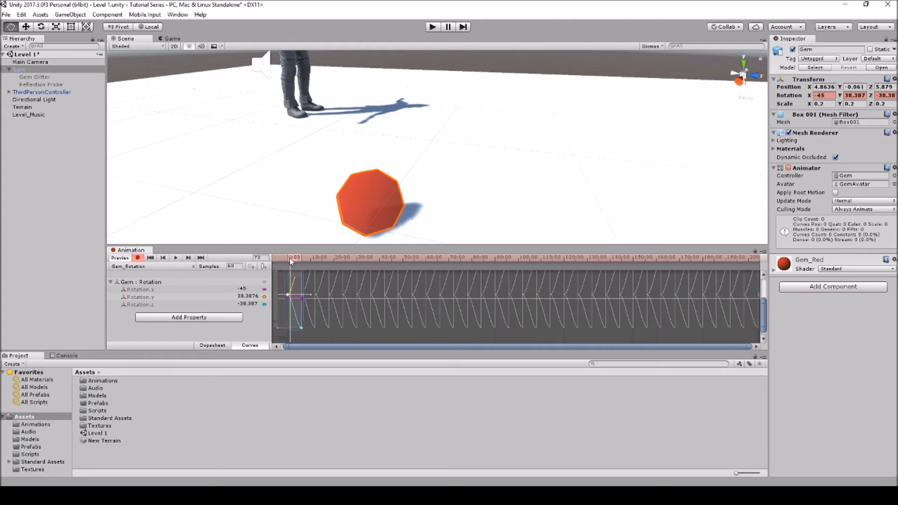
left_click_drag(290, 258, 285, 259)
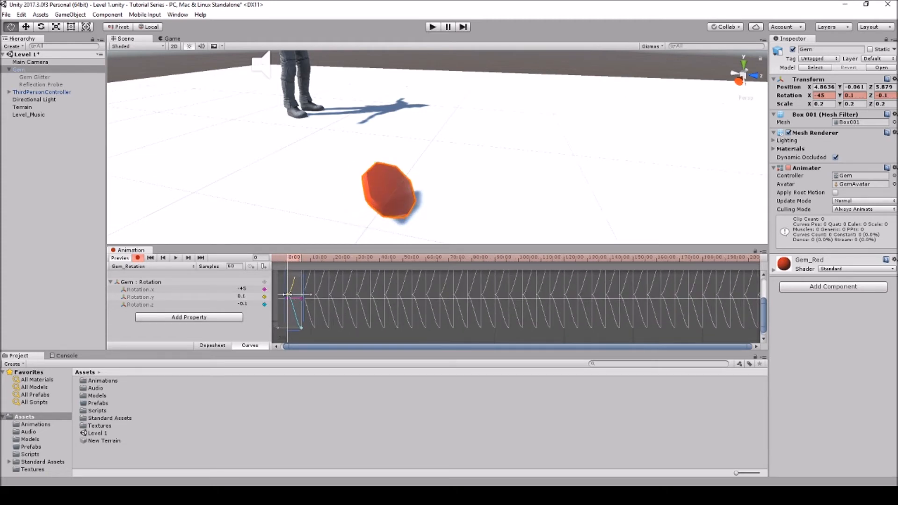
right_click(289, 297)
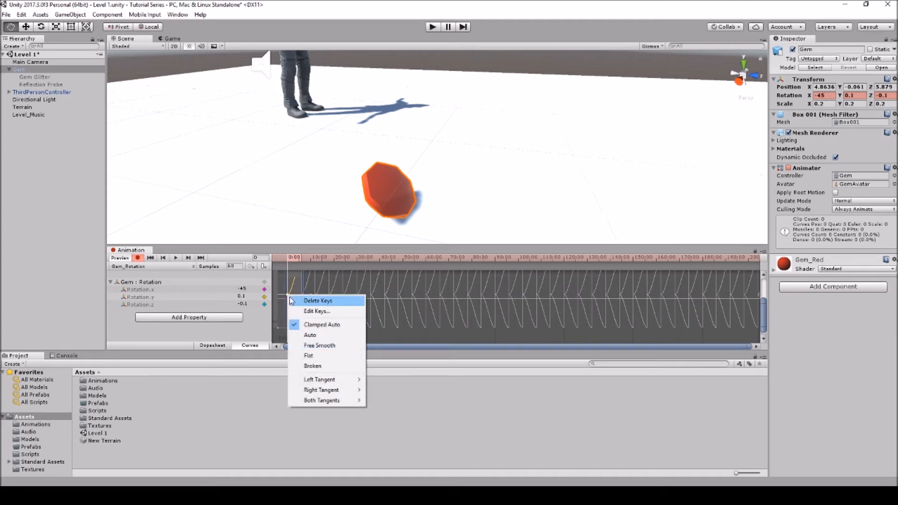
mouse_move(331, 402)
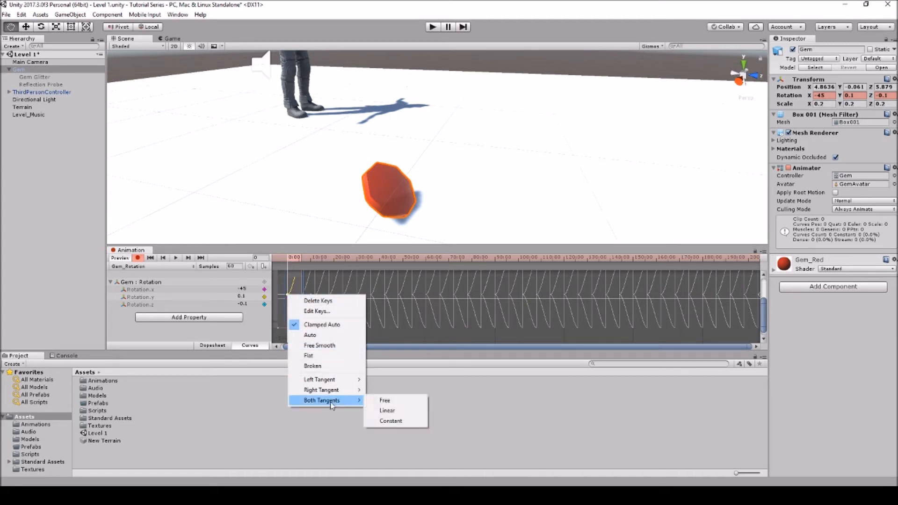
left_click(388, 411)
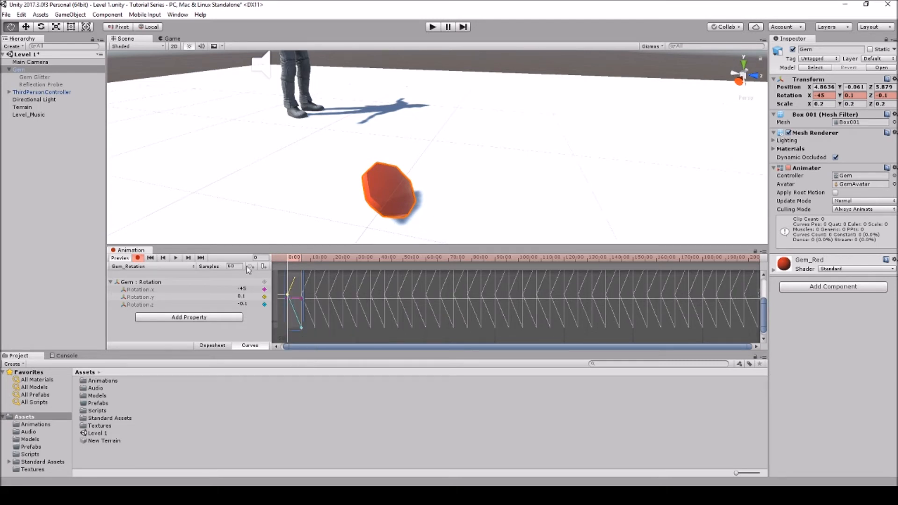
Play the Gem_Rotation clip to check its constant speed, and turn recording off.
left_click(178, 259)
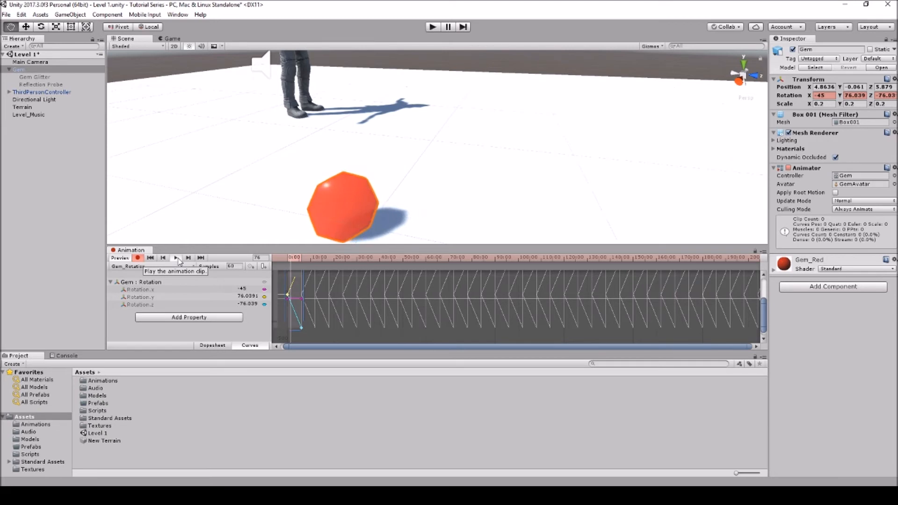
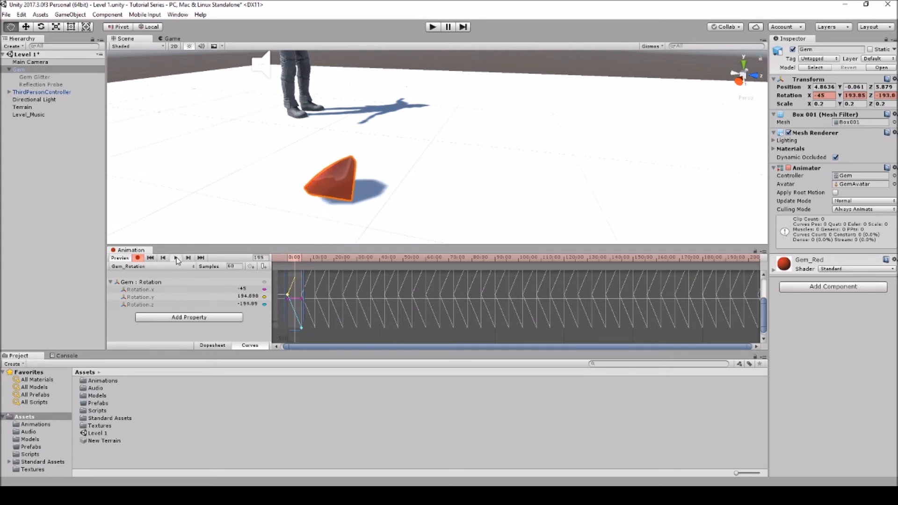
left_click(139, 257)
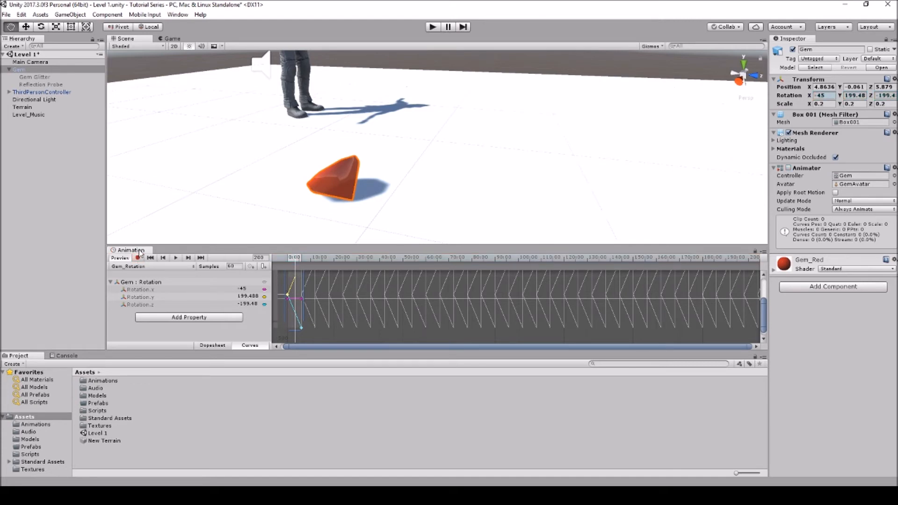
Close the Animation window and enable the Gem's Gem Glitter and Reflection Probe child objects.
right_click(139, 251)
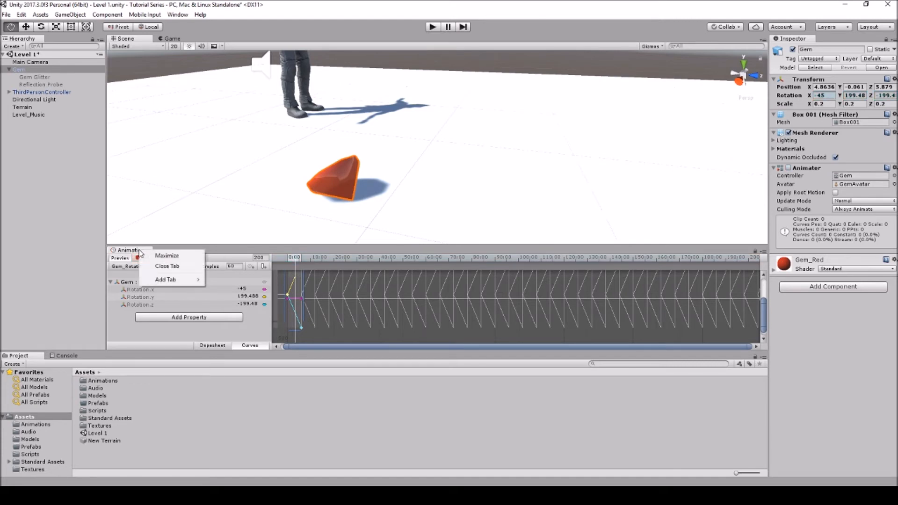
left_click(169, 267)
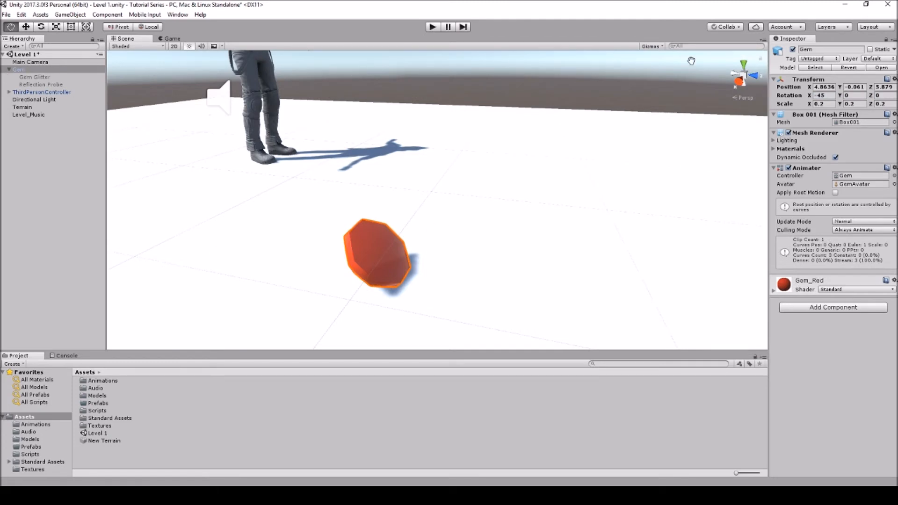
left_click(35, 77)
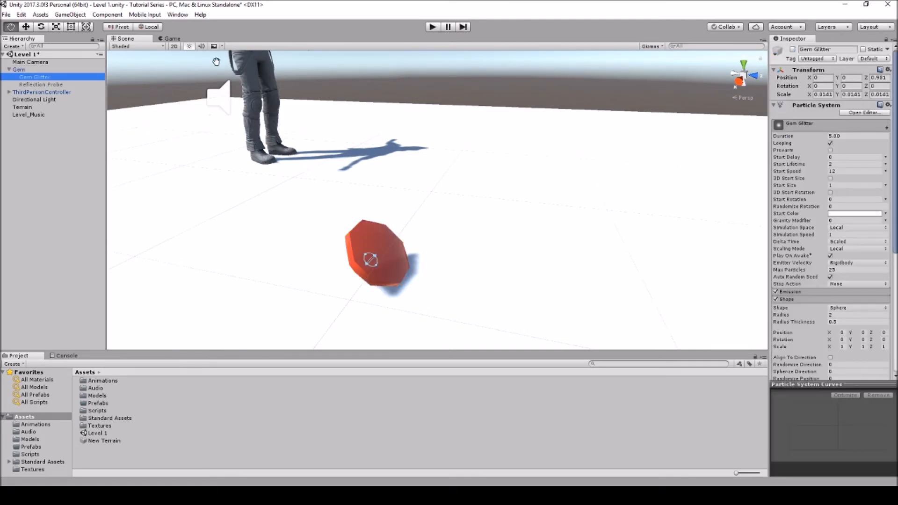
left_click(792, 49)
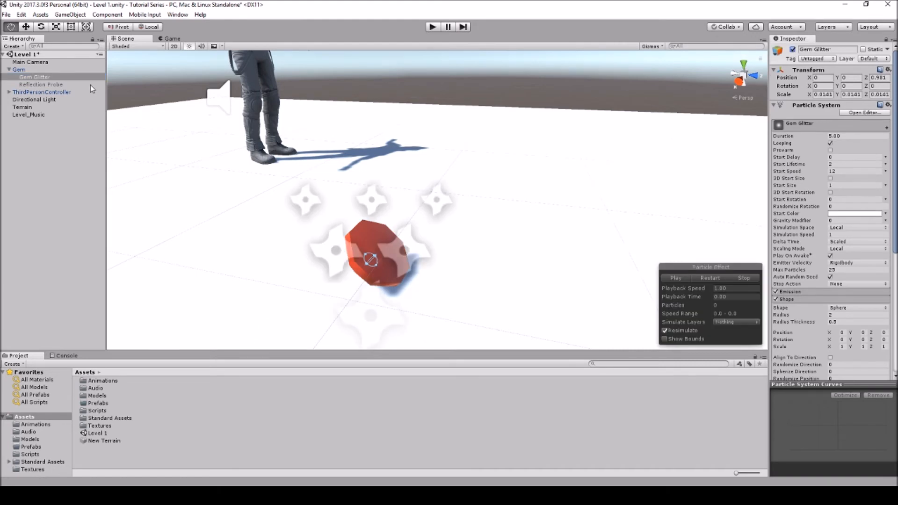
left_click(29, 85)
left_click(792, 49)
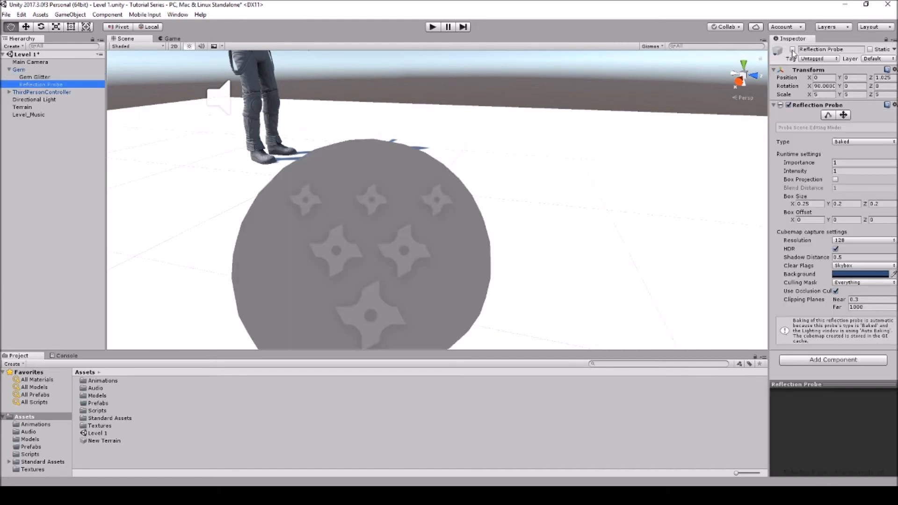
Play-test the level and examine the rotating gem, its glitter and reflections from several camera angles.
left_click(433, 27)
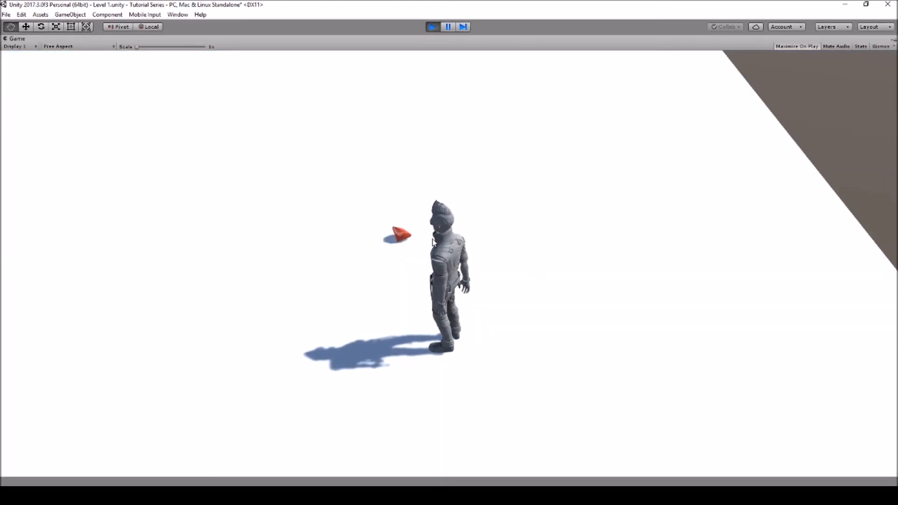
key("w")
right_click_drag(463, 232, 501, 204)
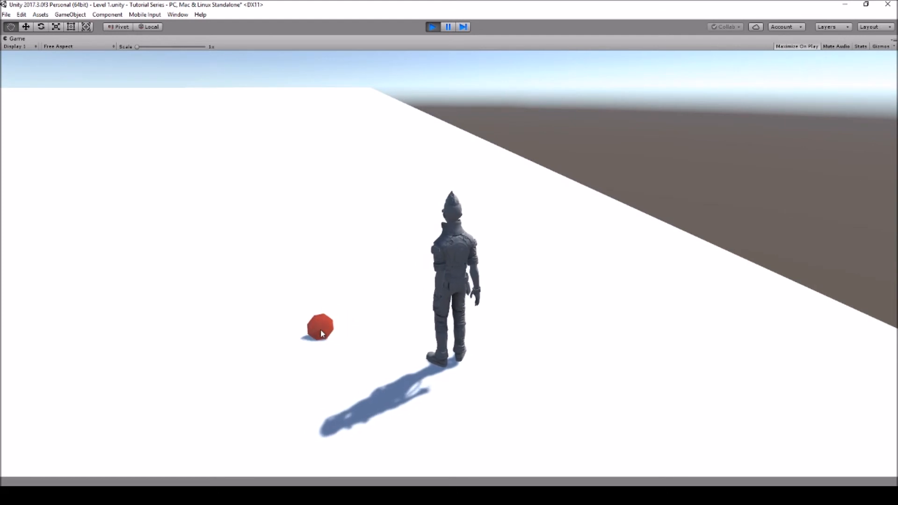
right_click_drag(355, 317, 293, 365)
right_click_drag(344, 355, 616, 257)
right_click_drag(440, 343, 666, 277)
right_click_drag(501, 341, 741, 330)
right_click_drag(445, 335, 465, 301)
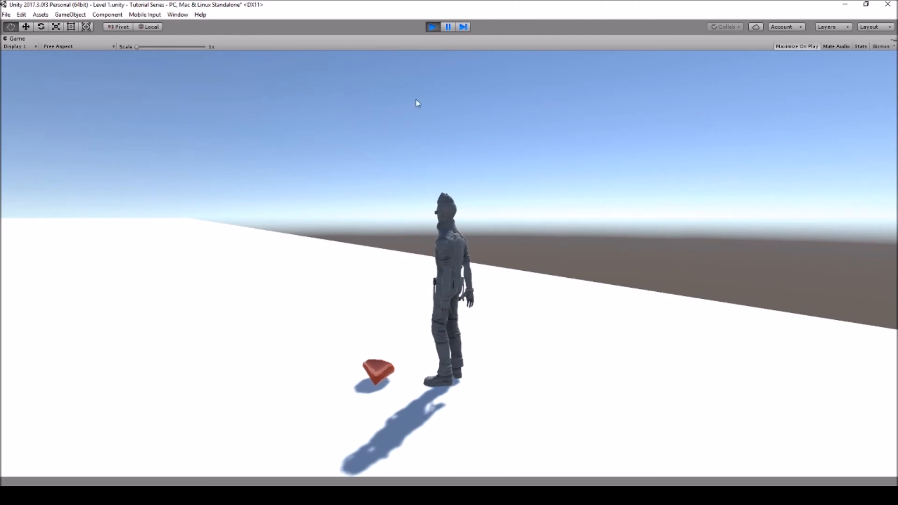
left_click(431, 28)
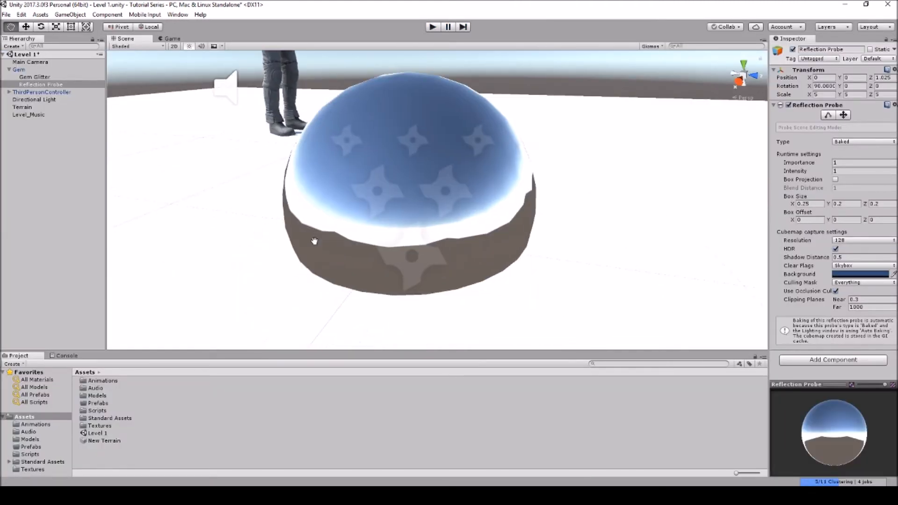
scroll(406, 209, "down", 5)
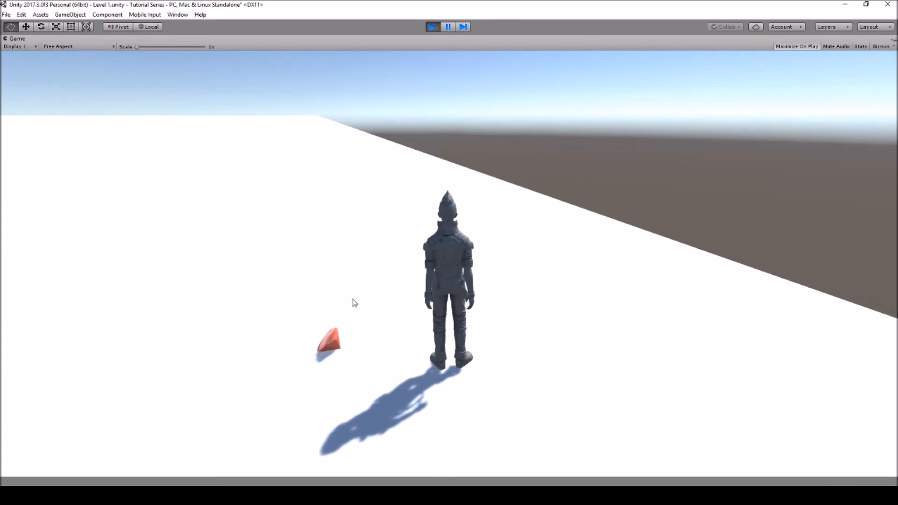
left_click(431, 27)
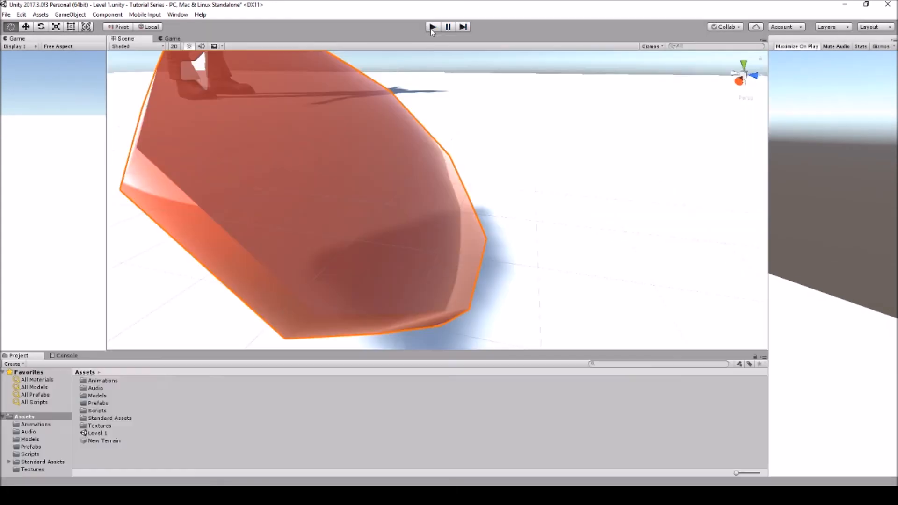
Import Sand Texture 1 into the Textures folder and activate the Terrain's Paint Texture tool.
left_click(28, 469)
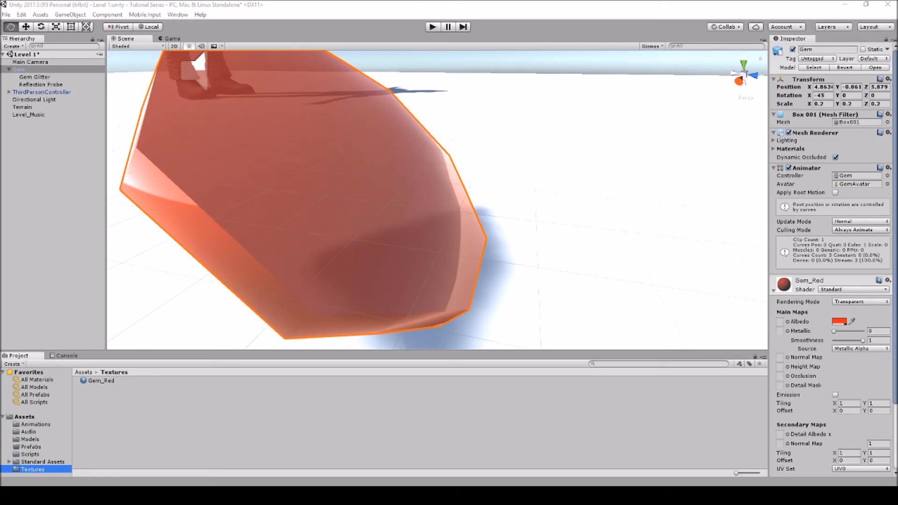
left_click_drag(285, 457, 223, 419)
left_click(116, 390)
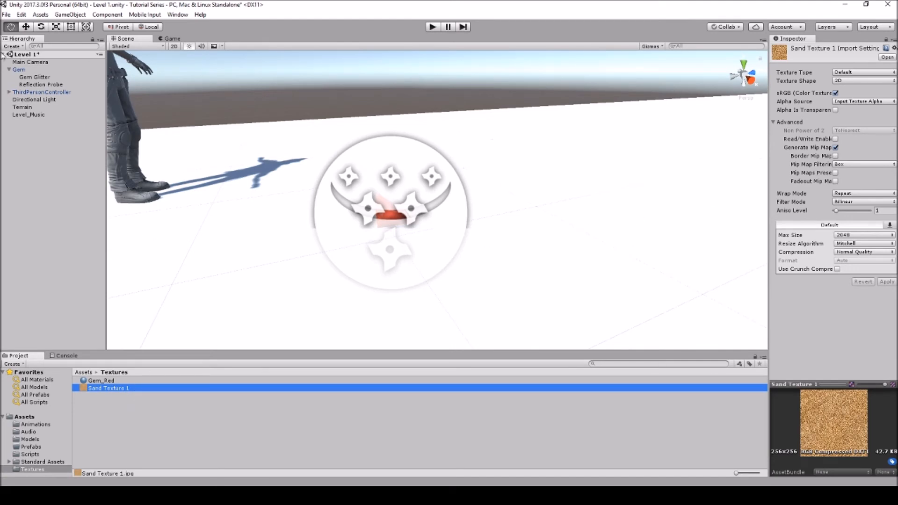
left_click(28, 107)
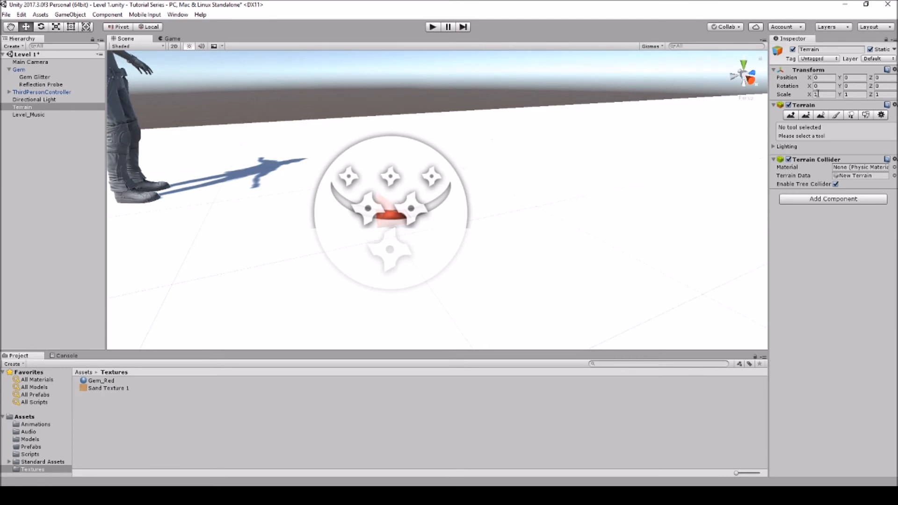
left_click(834, 116)
Try Sand Texture 1 as a terrain texture with the default tile size, and remove it again.
left_click(865, 228)
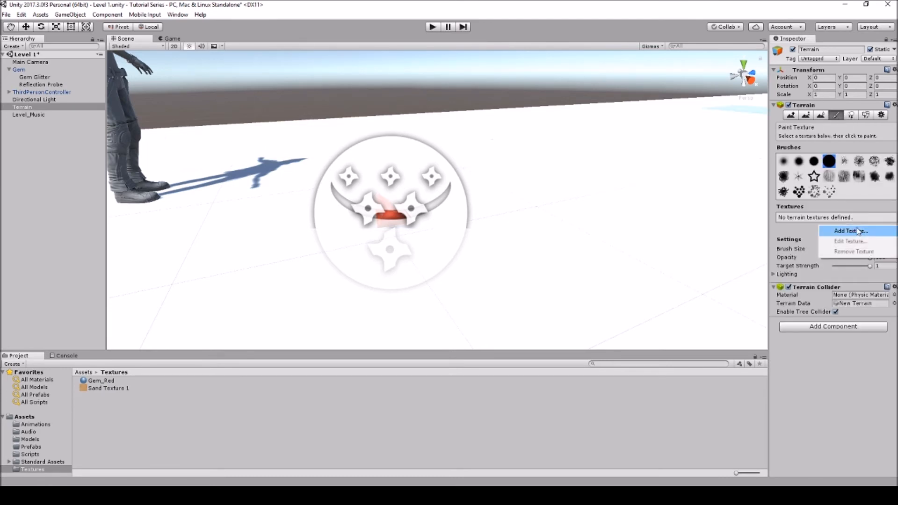
left_click(842, 237)
left_click(275, 117)
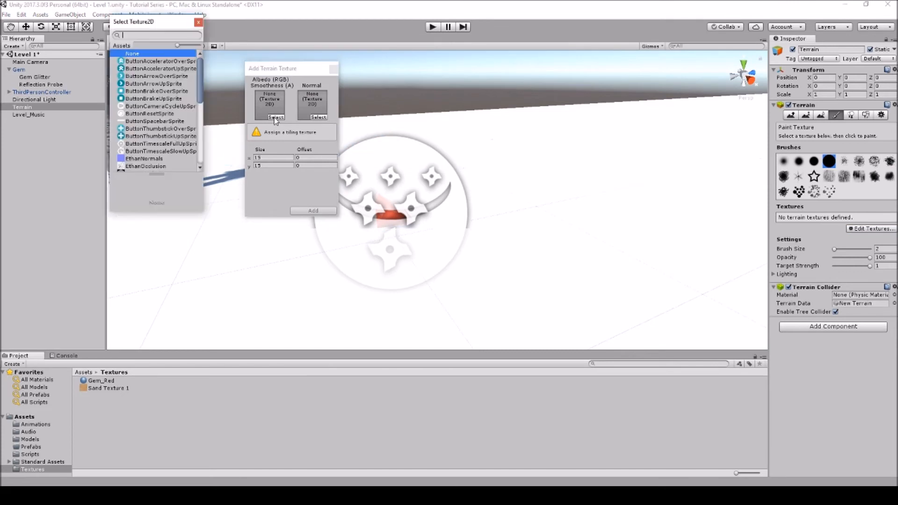
scroll(158, 94, "down", 10)
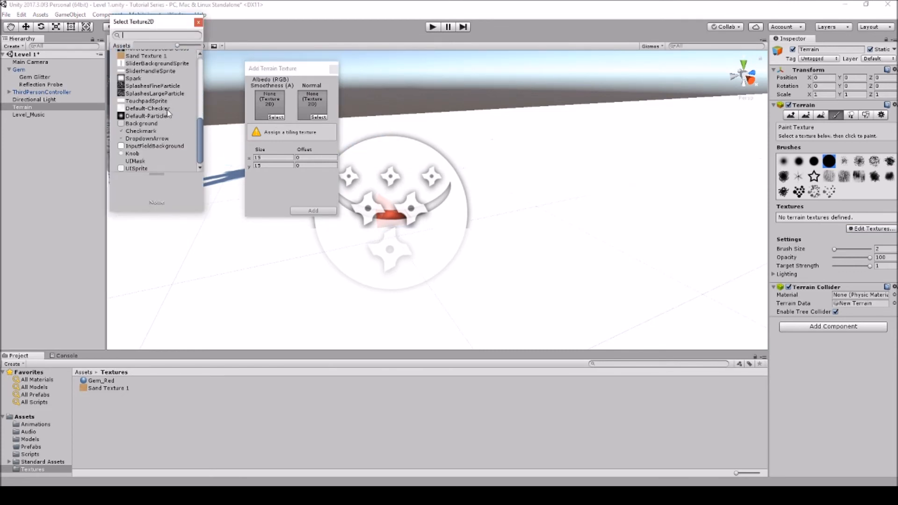
left_click(159, 57)
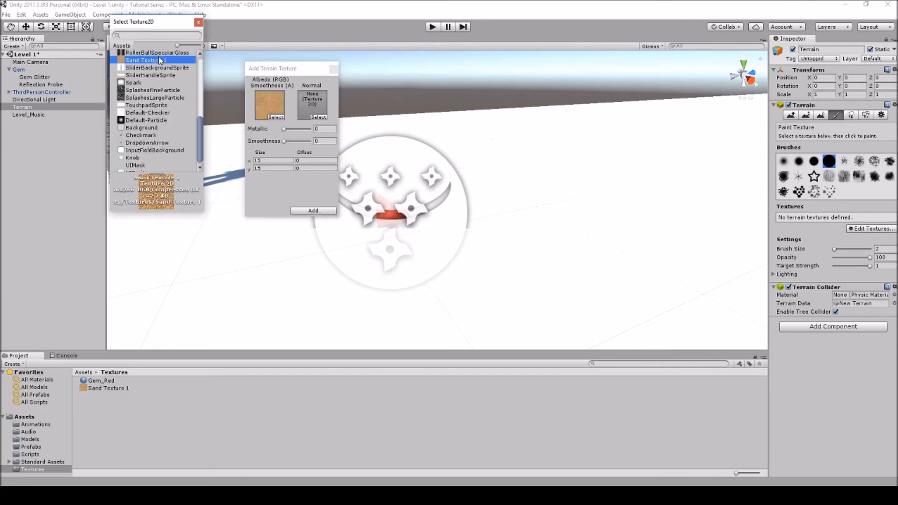
left_click(297, 210)
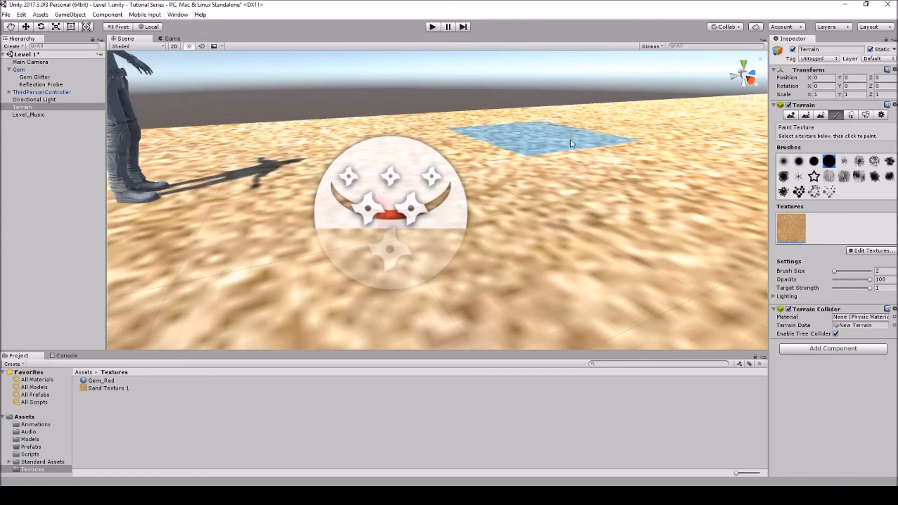
scroll(570, 139, "down", 8)
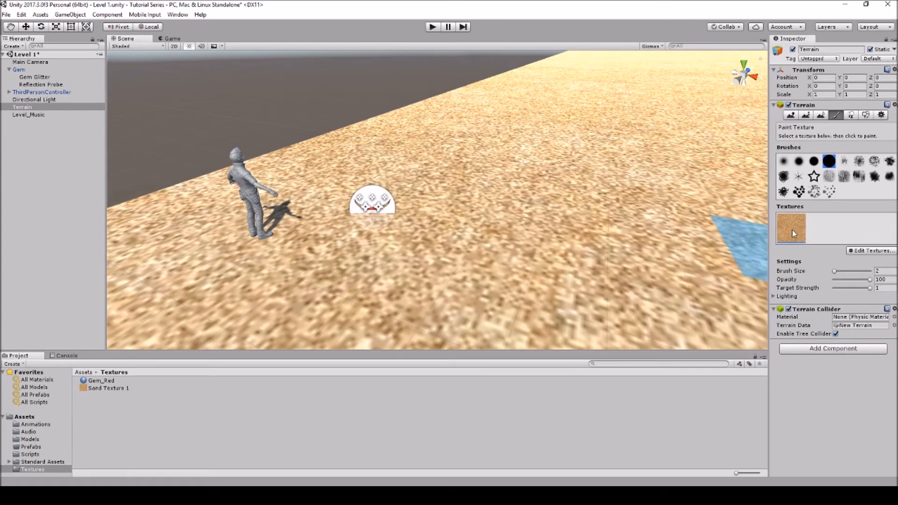
left_click(847, 252)
left_click(855, 274)
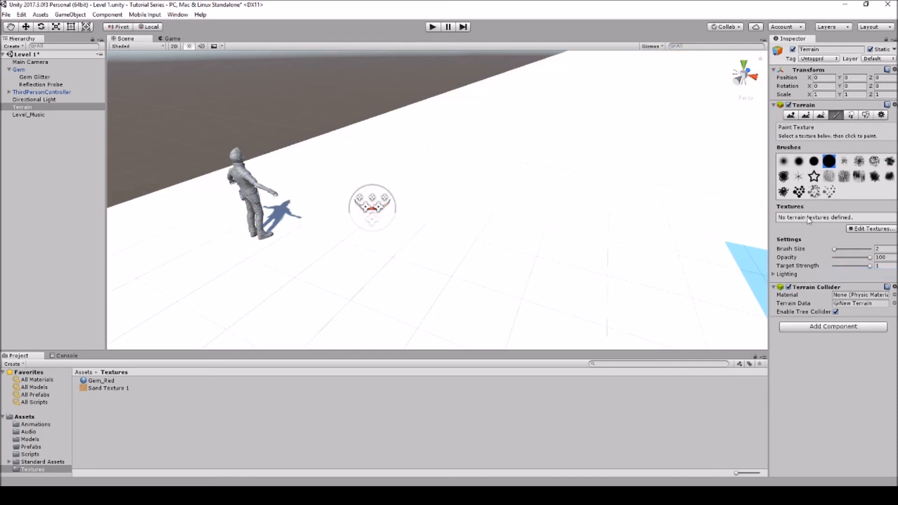
Add Sand Texture 1 as the Terrain's albedo texture with a tile size of 1000 by 1000.
left_click(863, 229)
left_click(858, 233)
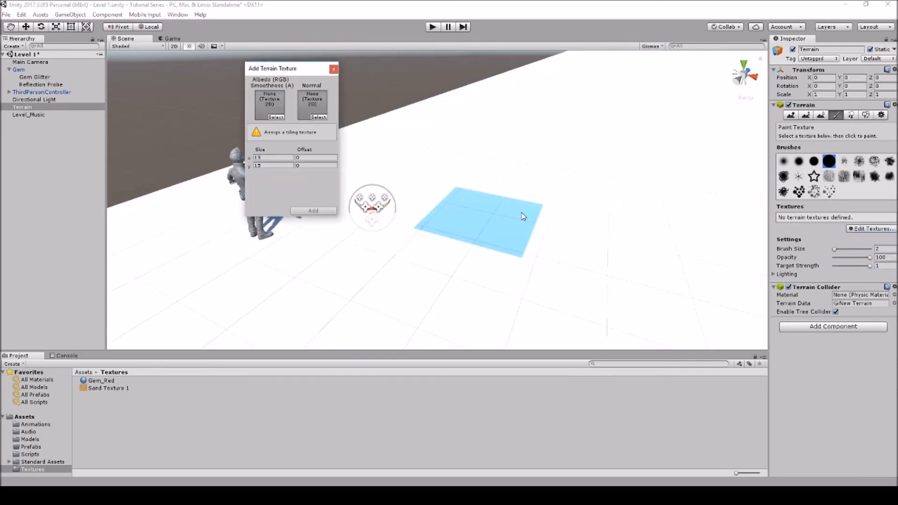
left_click(275, 116)
scroll(173, 103, "down", 5)
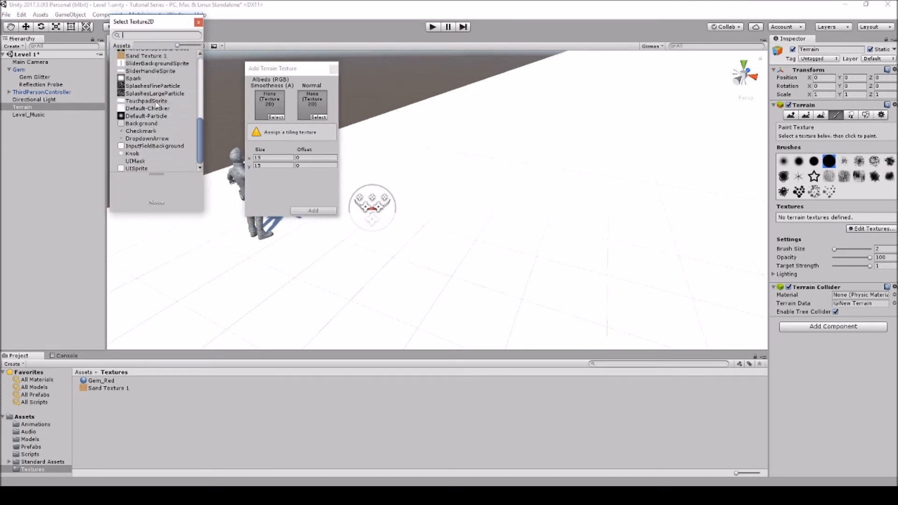
left_click(143, 56)
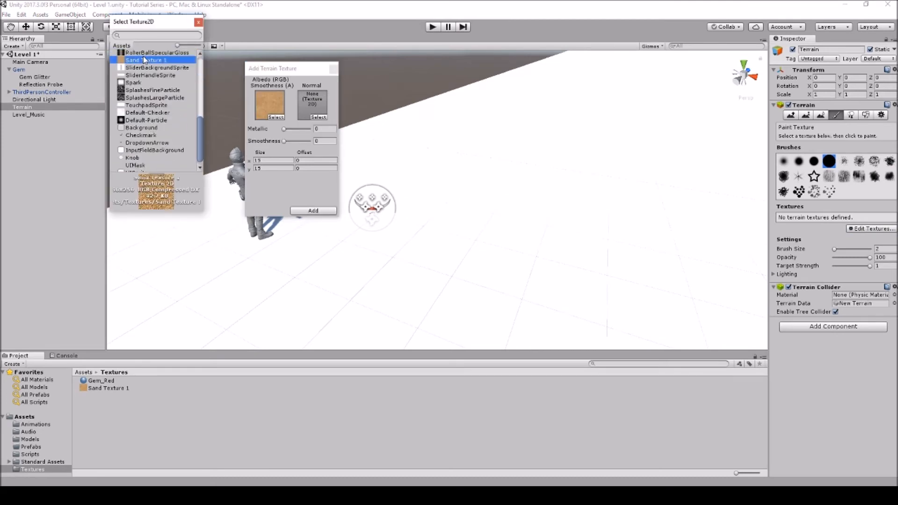
left_click(271, 160)
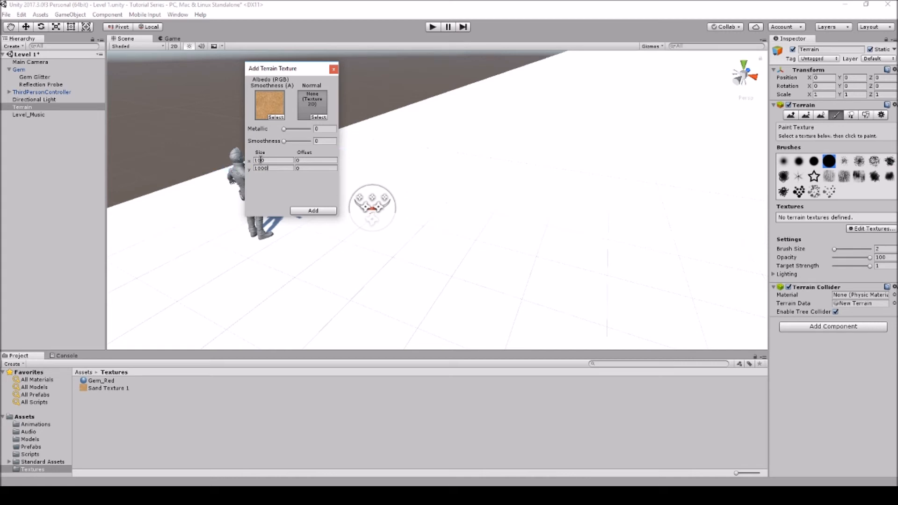
type("0")
left_click(312, 211)
right_click_drag(436, 232, 543, 169)
Edit the Terrain's sand texture and set its tile size to 1 by 1.
left_click(868, 254)
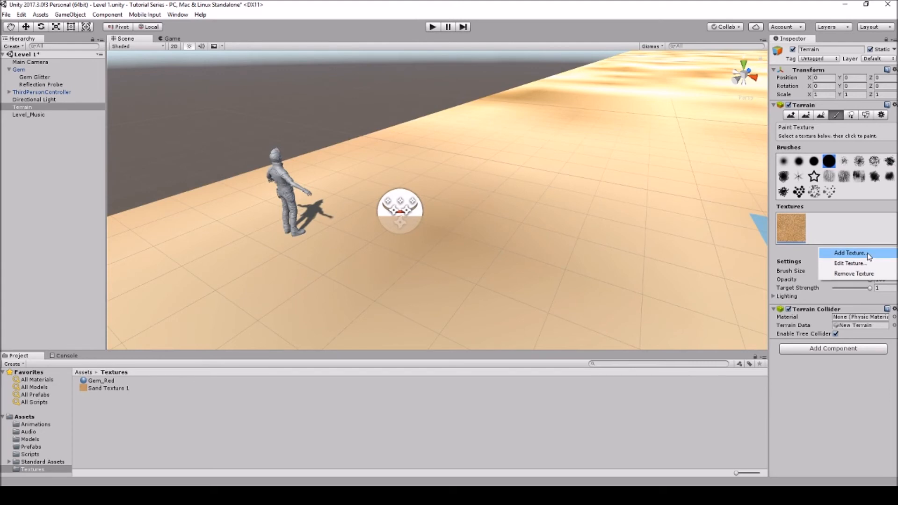
left_click(851, 264)
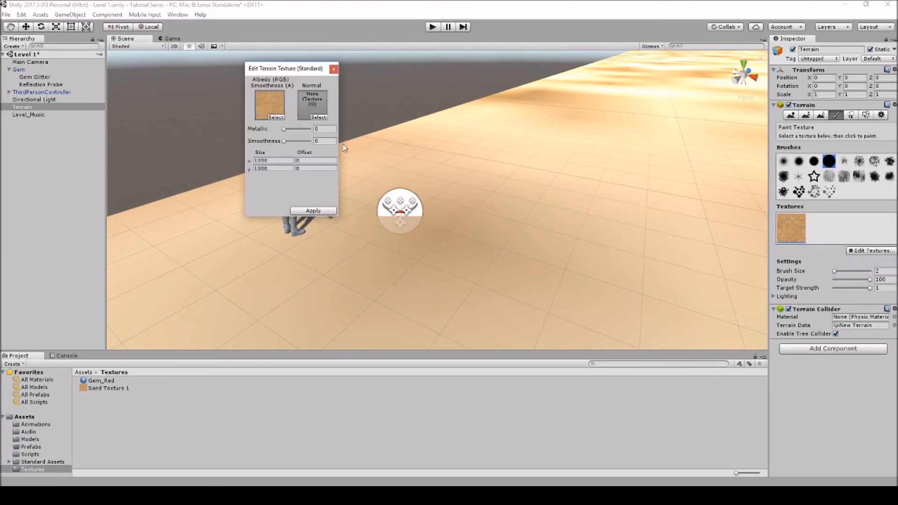
type("1")
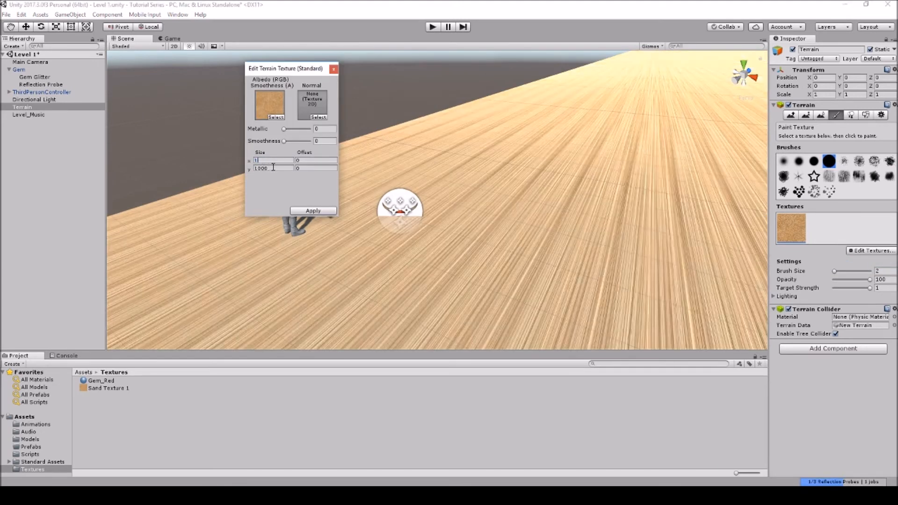
left_click(261, 168)
type("1")
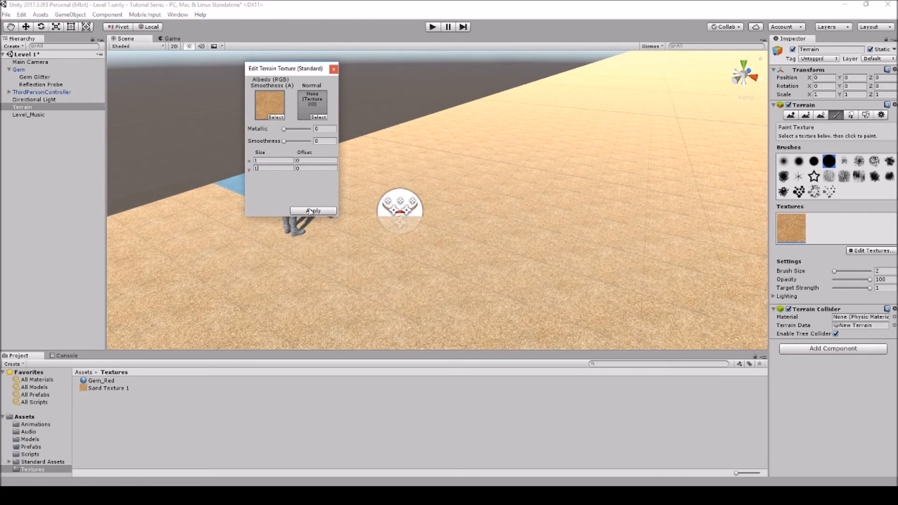
left_click(310, 212)
right_click_drag(455, 179, 494, 217)
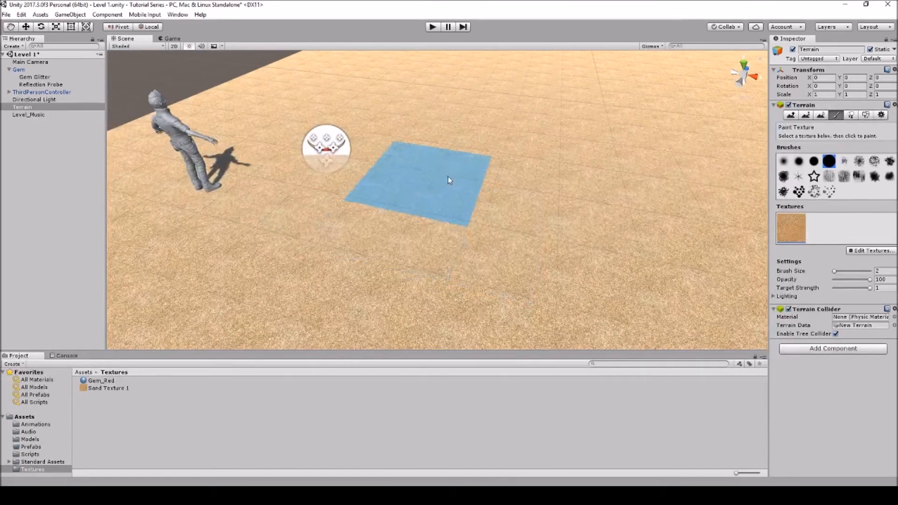
Play-test the level to check the gem and character on the sand-textured terrain.
left_click(433, 27)
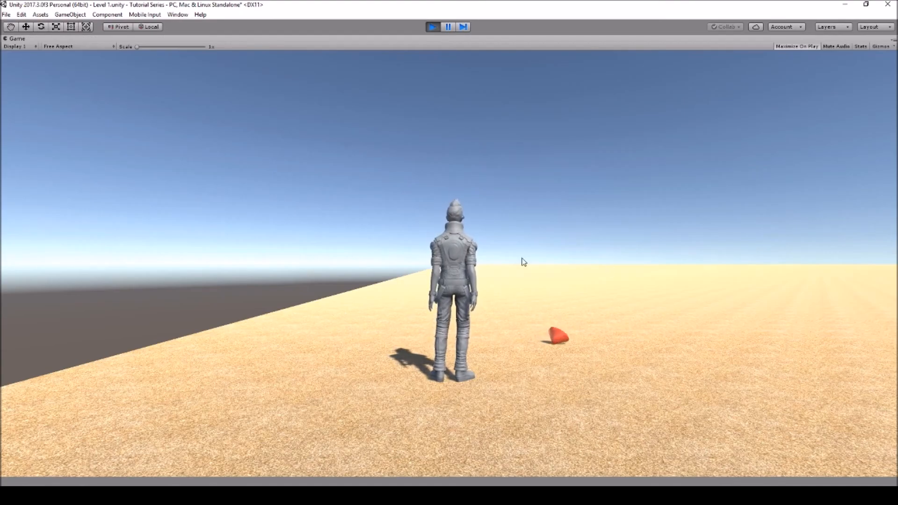
left_click_drag(524, 262, 612, 324)
key("w")
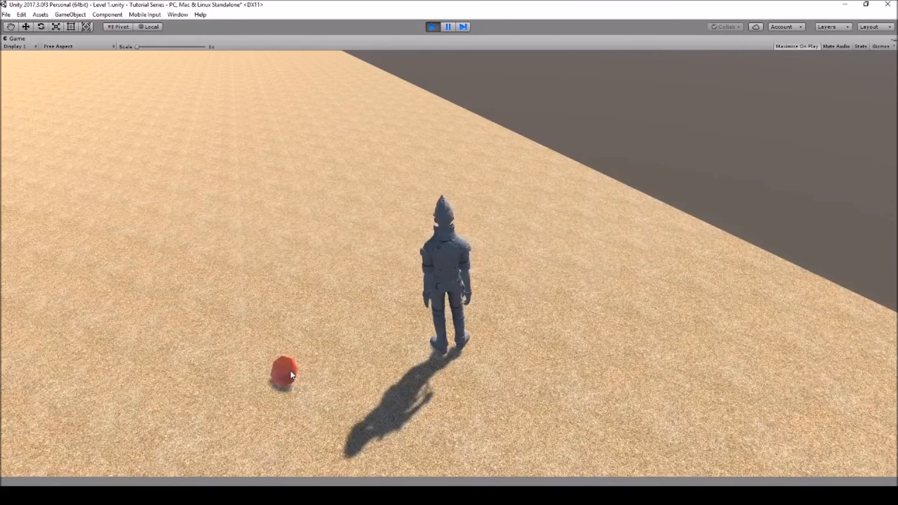
left_click(432, 27)
Switch the Terrain to tree painting and look through the available prefabs for a tree to add.
scroll(522, 158, "down", 5)
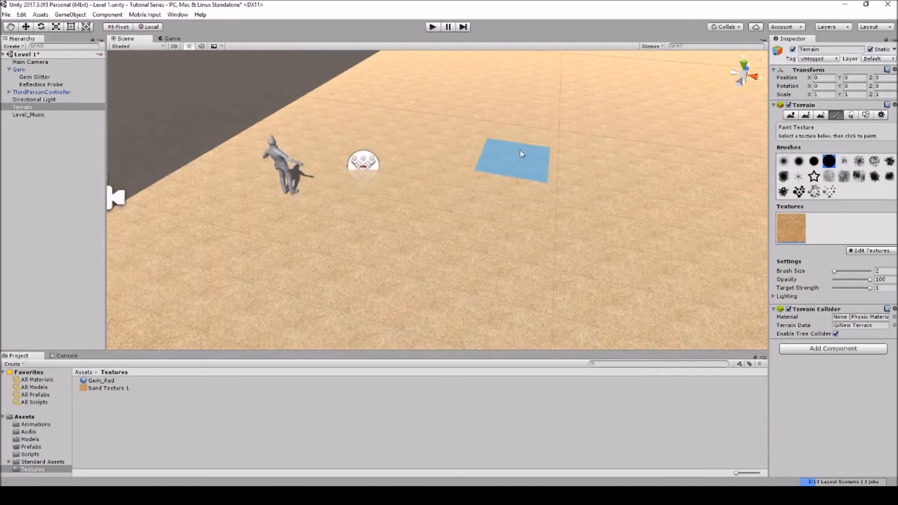
left_click(851, 115)
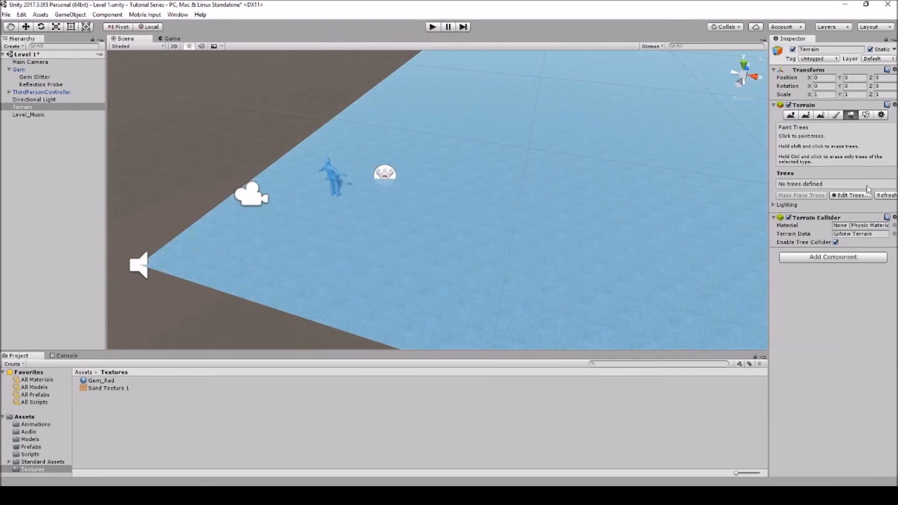
left_click(844, 197)
left_click(849, 197)
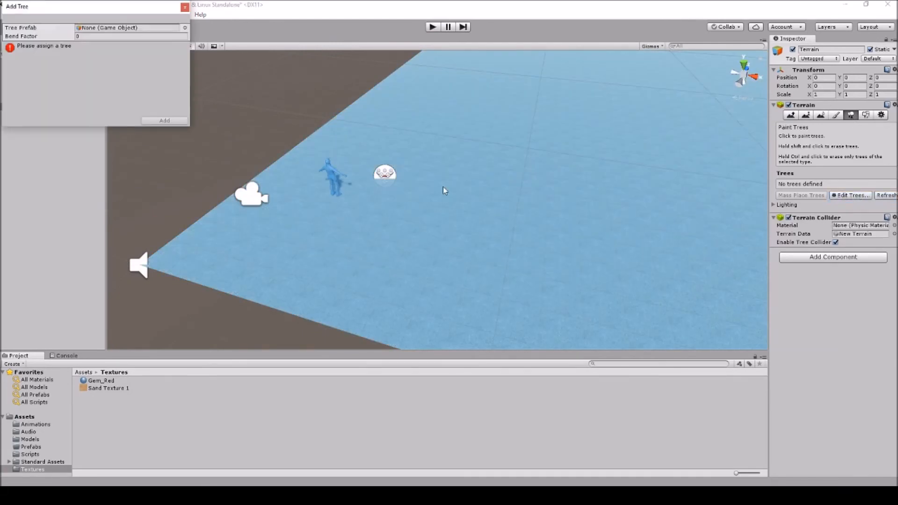
left_click(185, 29)
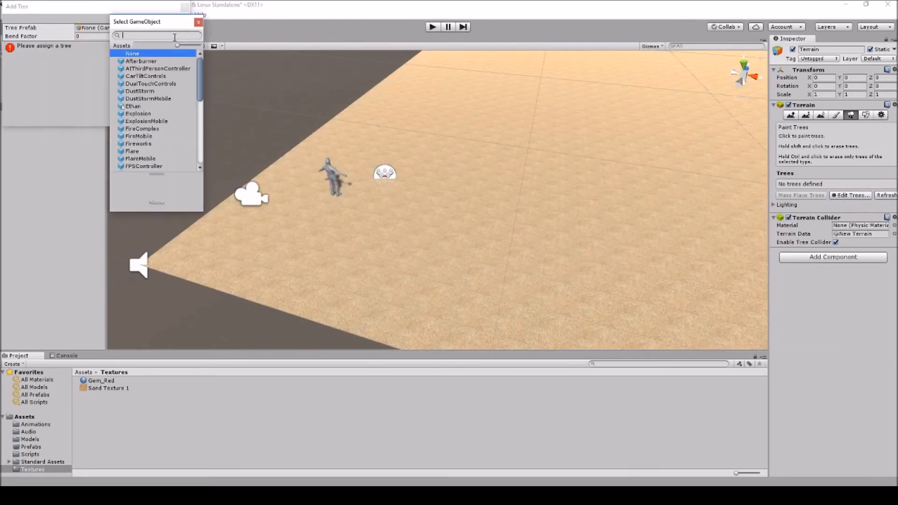
mouse_move(197, 76)
left_mouse_down()
mouse_move(205, 141)
mouse_move(203, 66)
left_mouse_up()
scroll(173, 90, "down", 10)
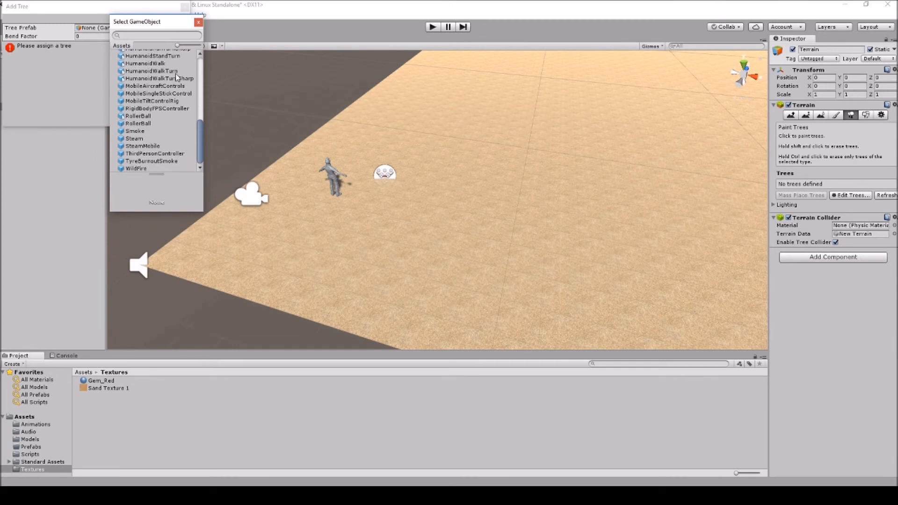
left_click(198, 22)
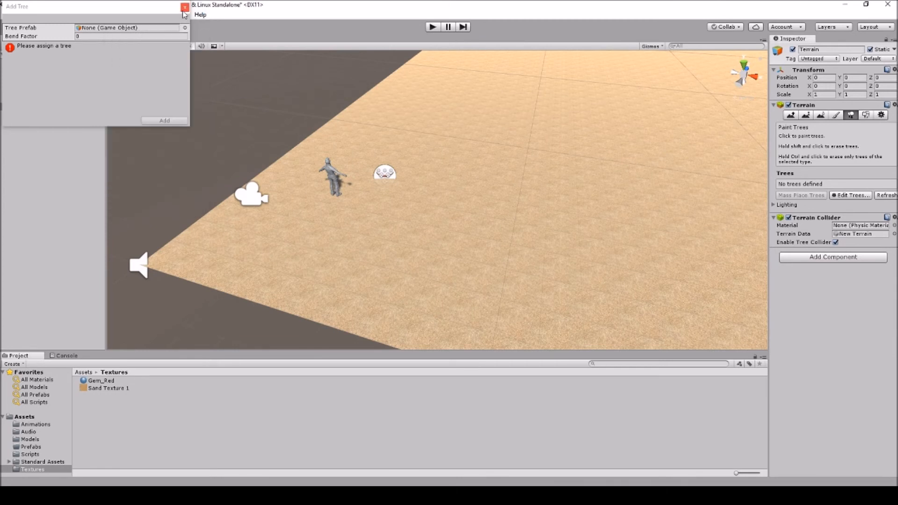
left_click(184, 10)
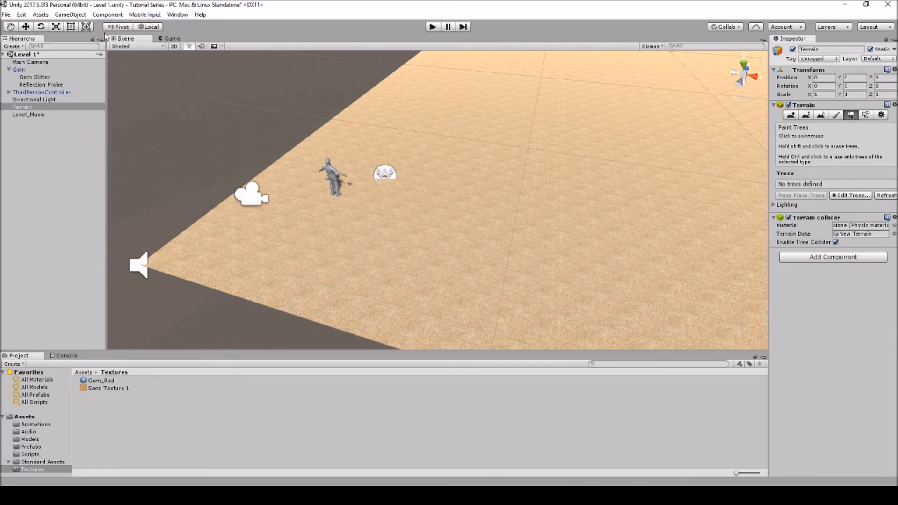
Import the Environment standard asset package with its default selection of files.
left_click(43, 15)
mouse_move(85, 96)
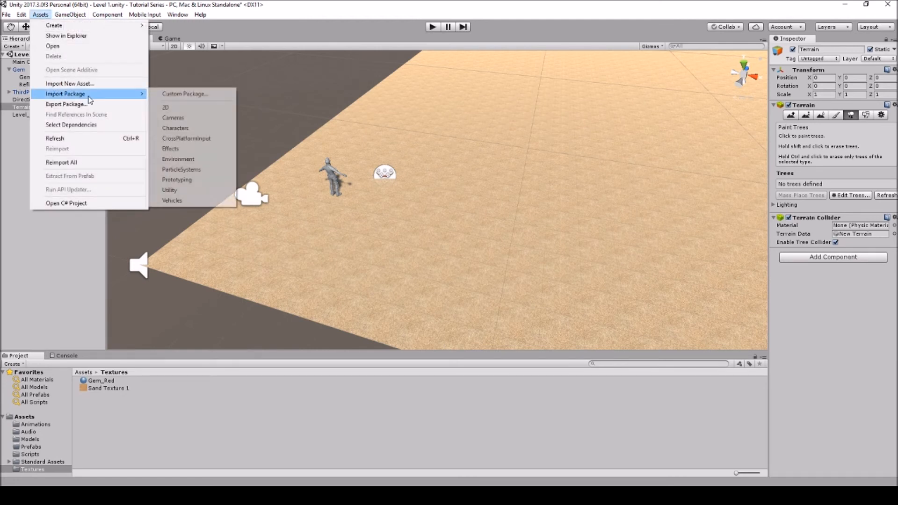
left_click(197, 159)
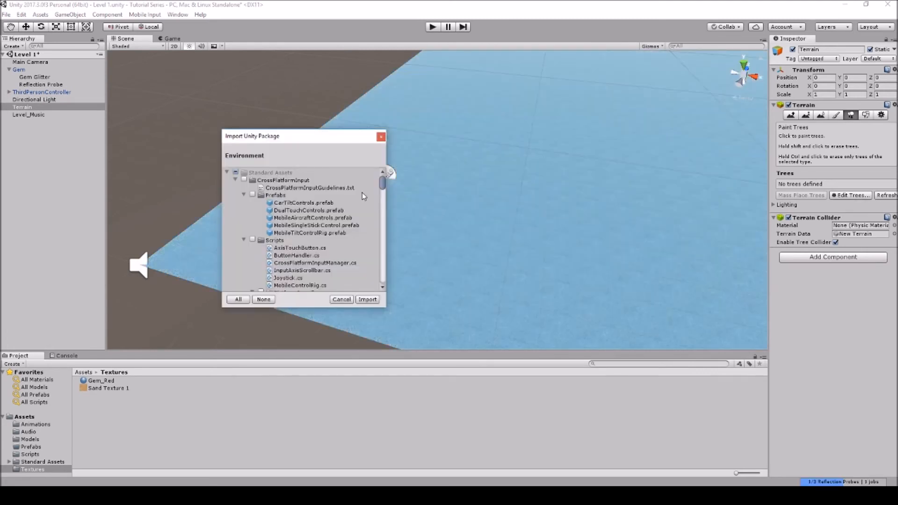
scroll(296, 243, "down", 10)
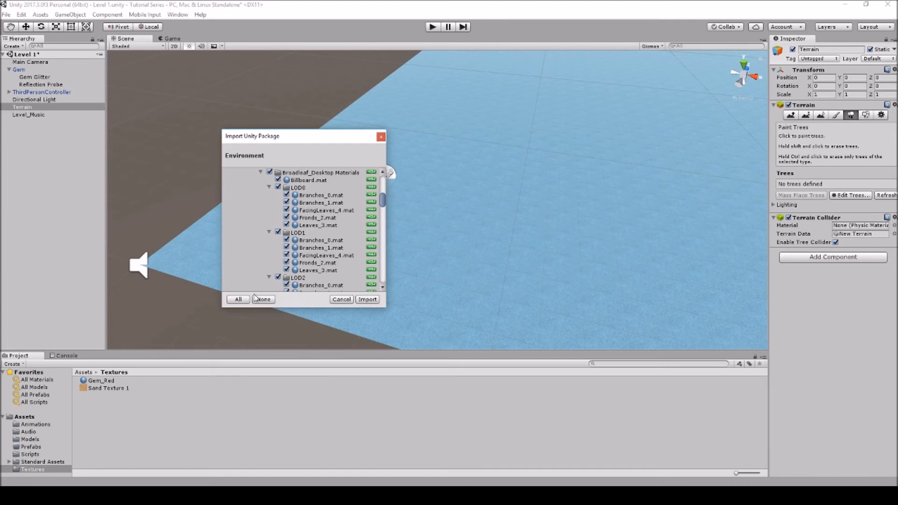
left_click(366, 301)
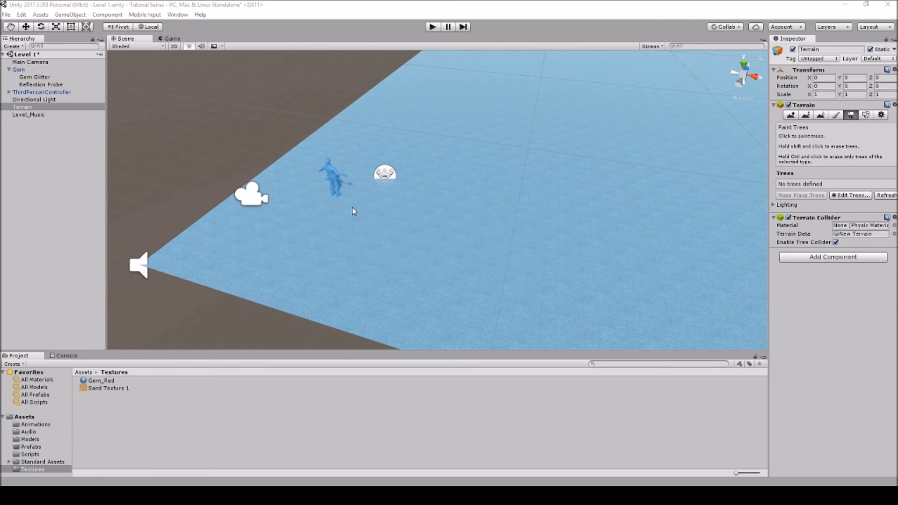
Add the Palm_Desktop prefab to the Terrain's paintable trees.
left_click(857, 196)
left_click(859, 201)
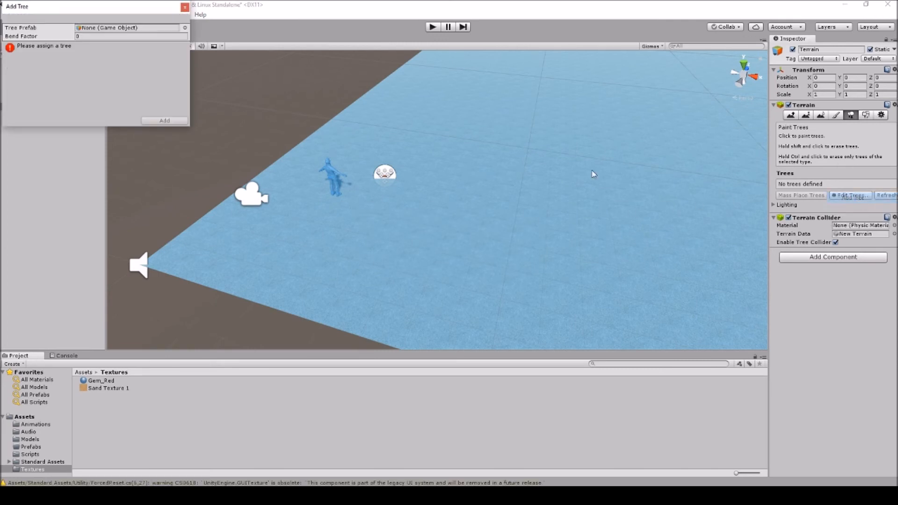
left_click(185, 29)
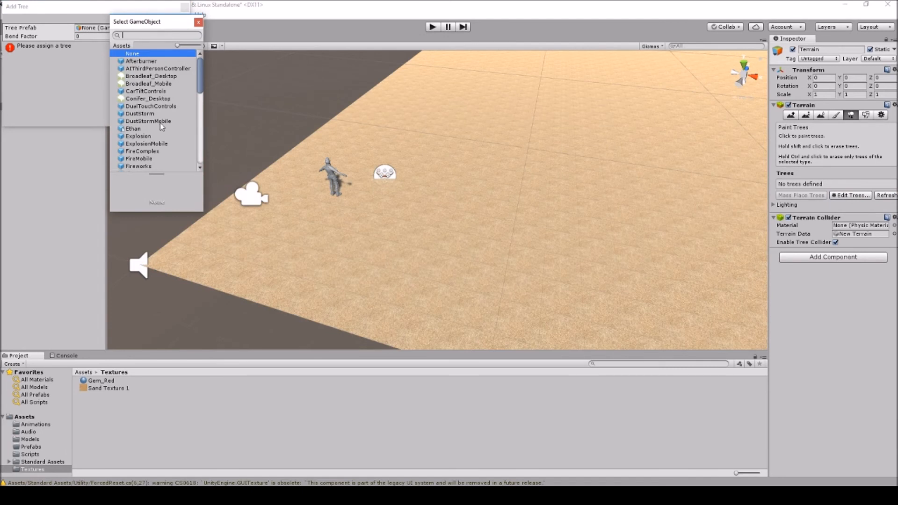
scroll(159, 114, "down", 10)
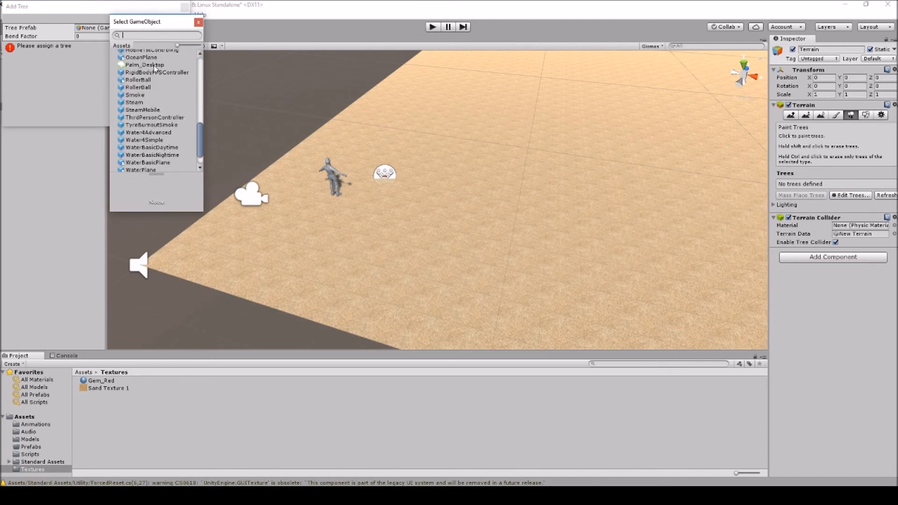
left_click(155, 65)
double_click(163, 66)
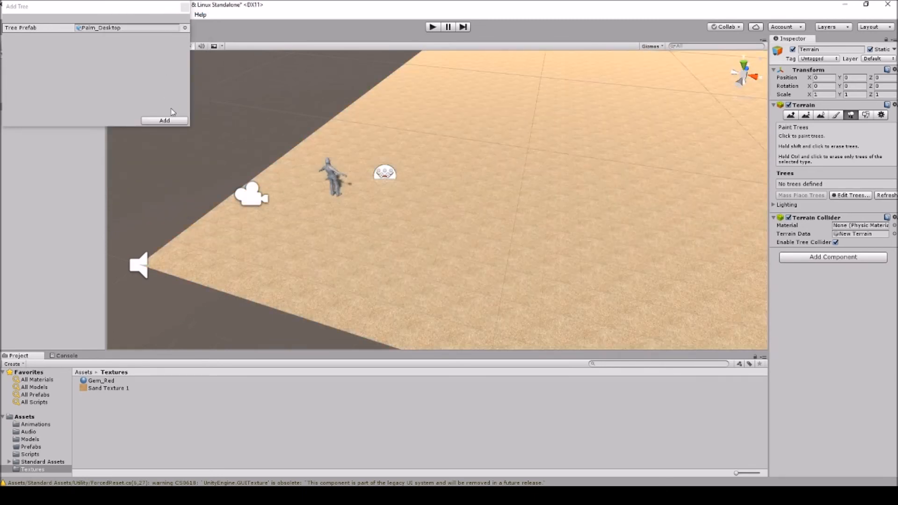
left_click(164, 121)
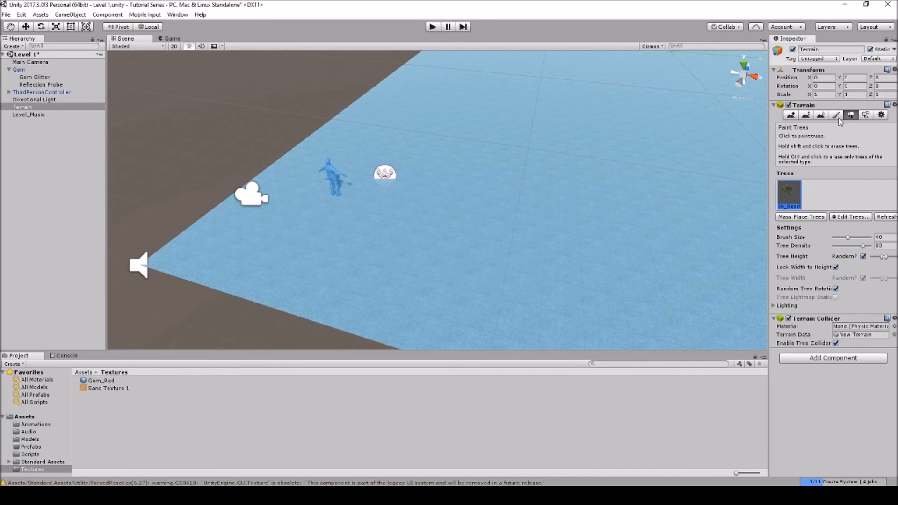
Plant a single palm tree on the sand near the gem with brush size 1 and tree density 10.
left_click_drag(849, 239, 817, 238)
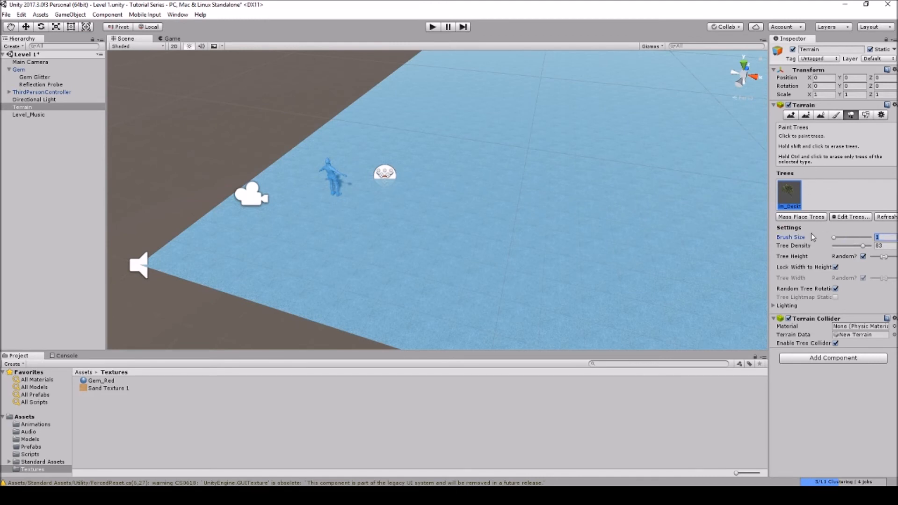
left_click(864, 247)
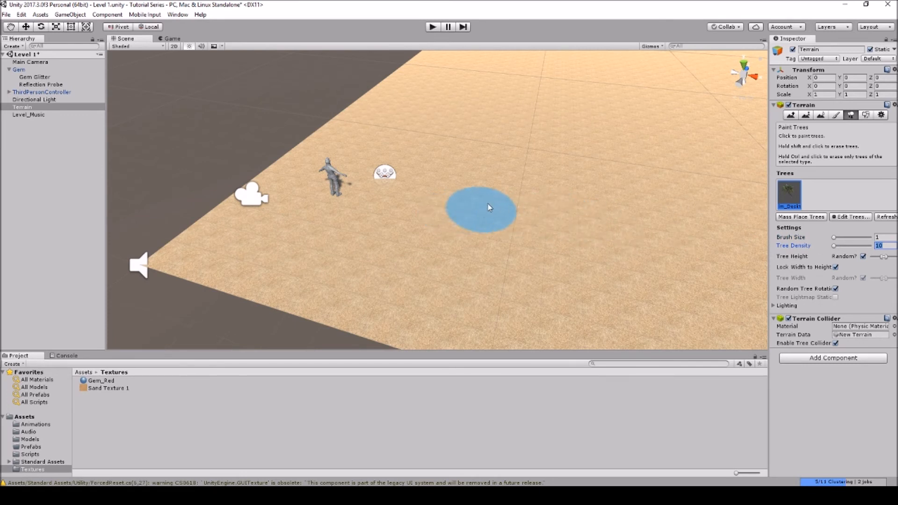
left_click(488, 207)
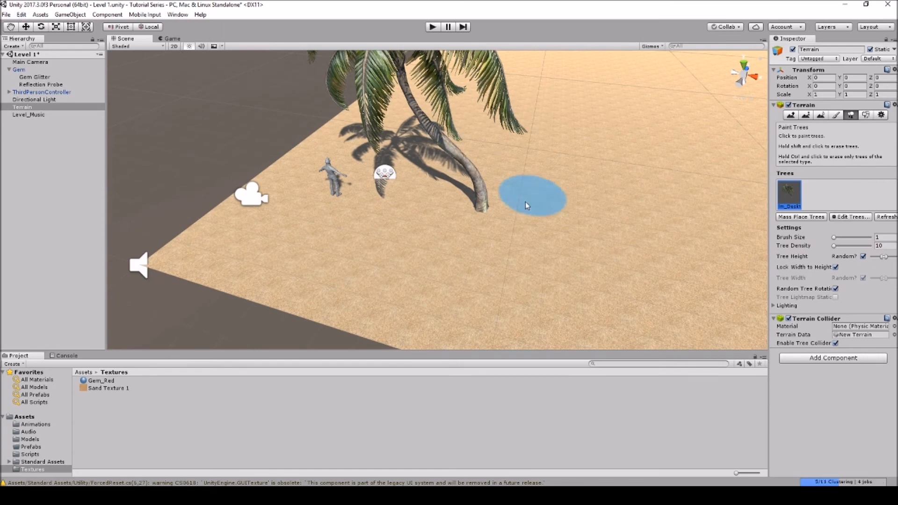
Play-test the level by walking the character around the gem and the palm tree.
left_click(434, 27)
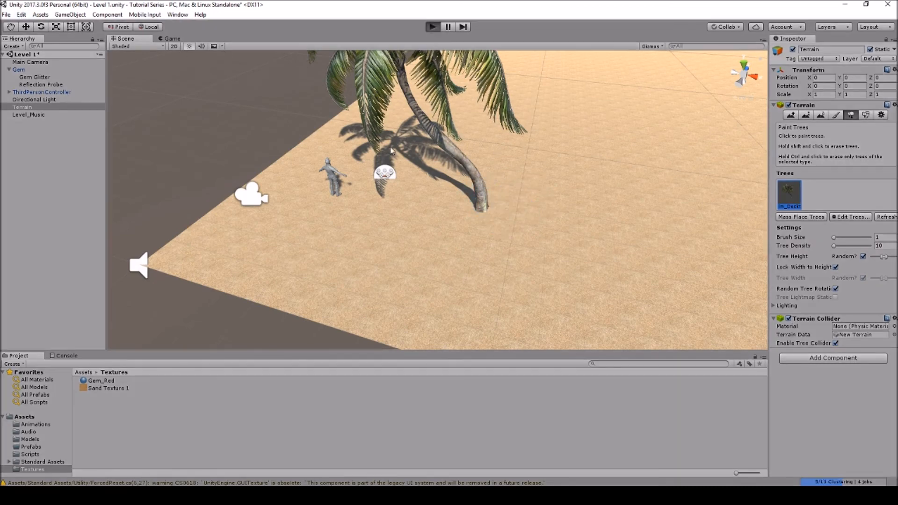
key("w")
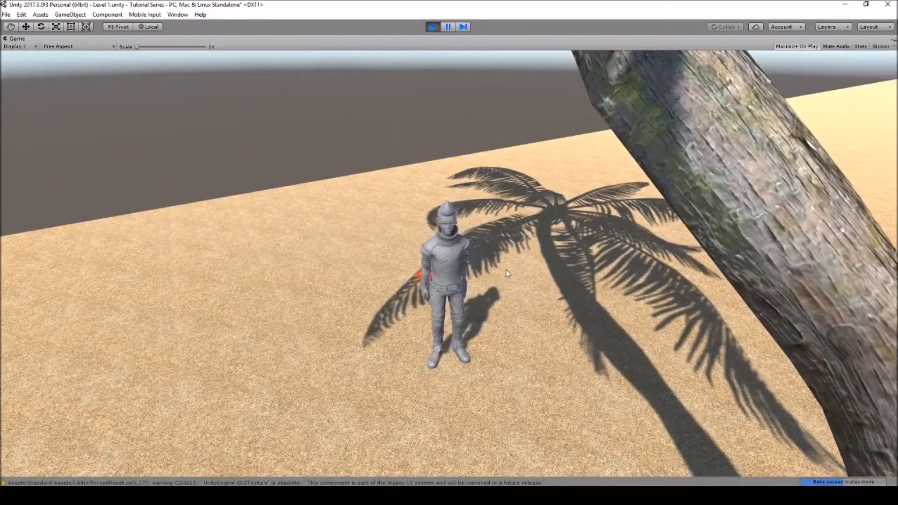
key("w")
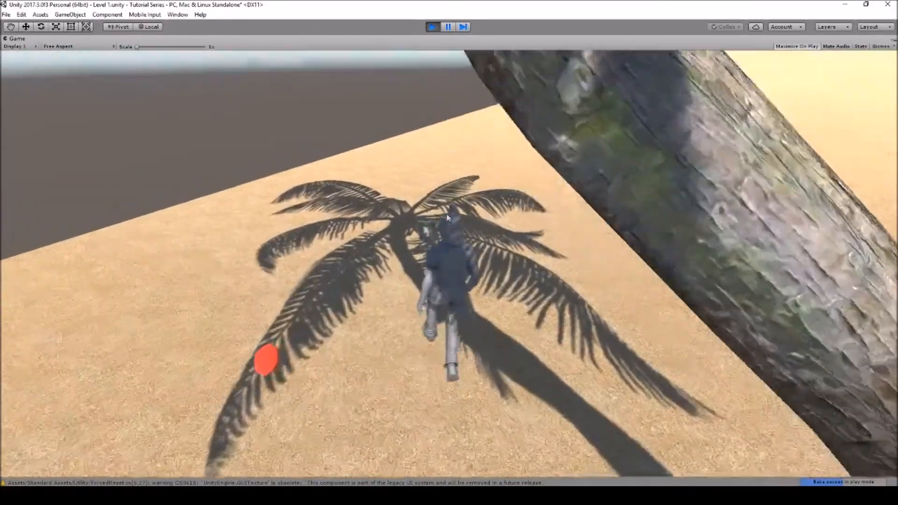
key("w")
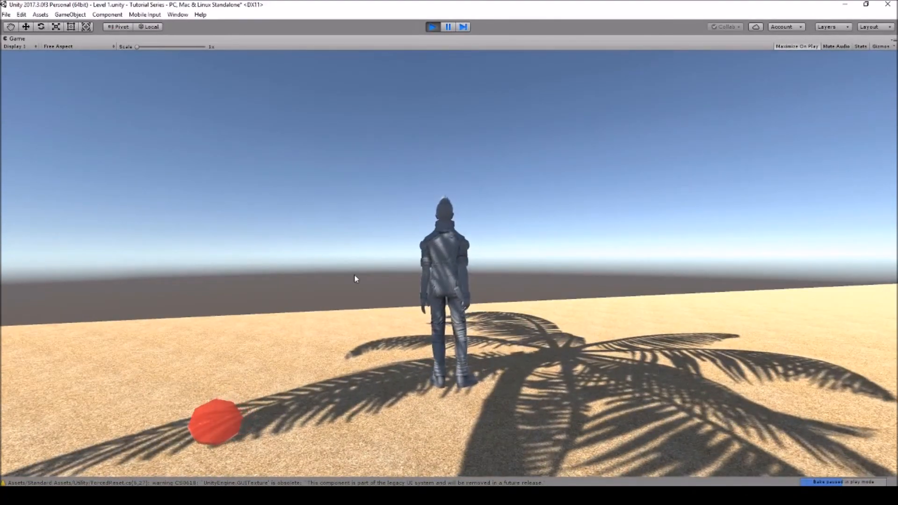
key("s")
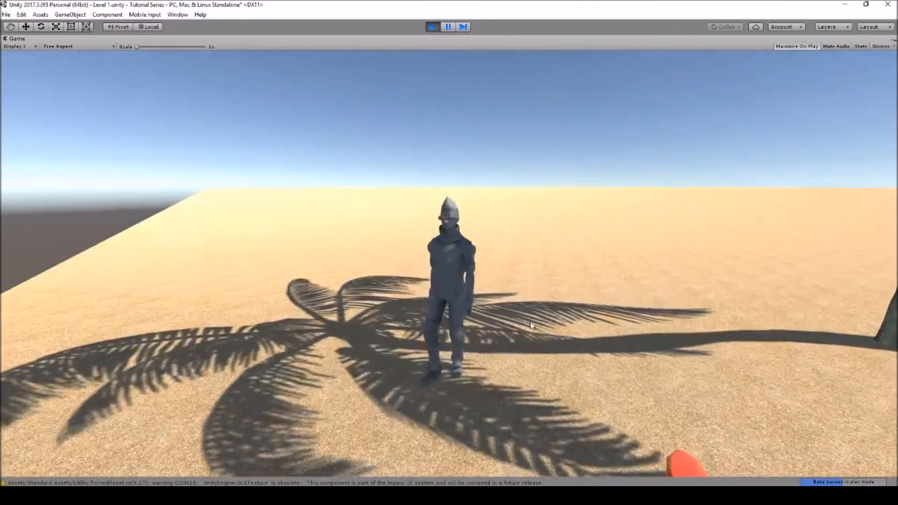
key("d")
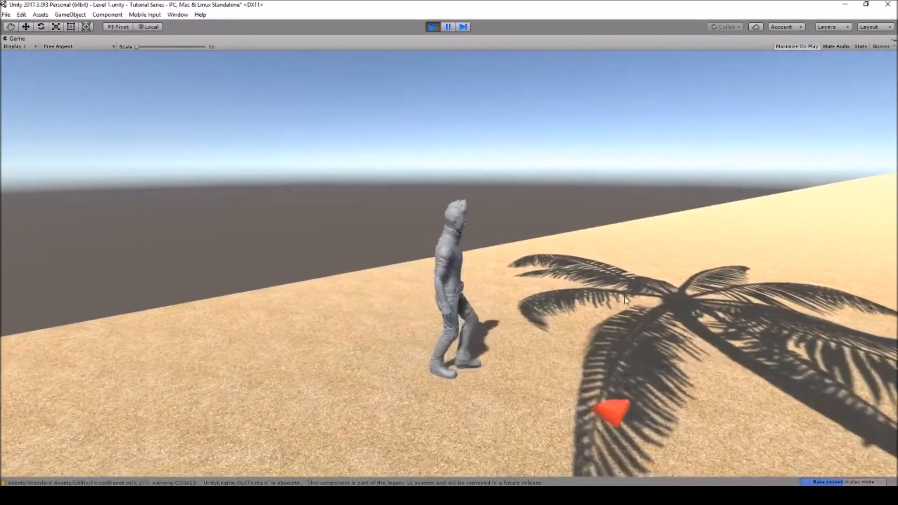
key("s")
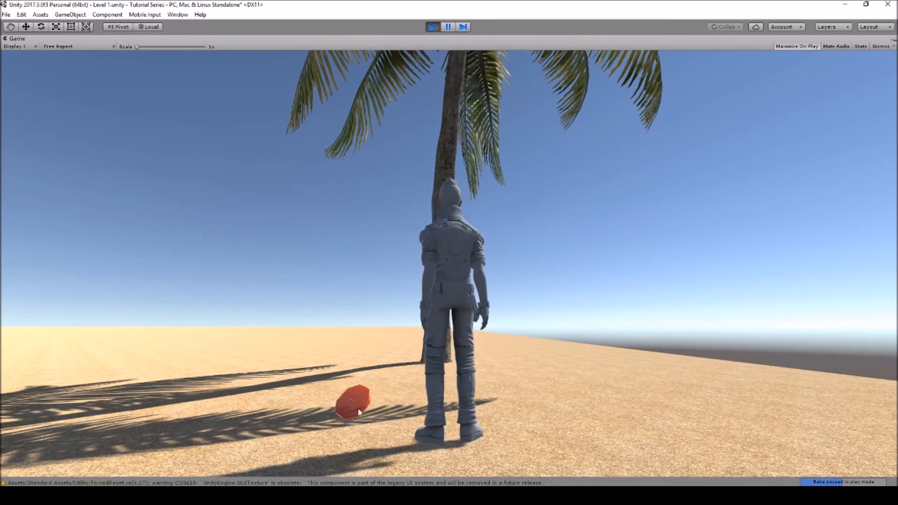
left_click(435, 27)
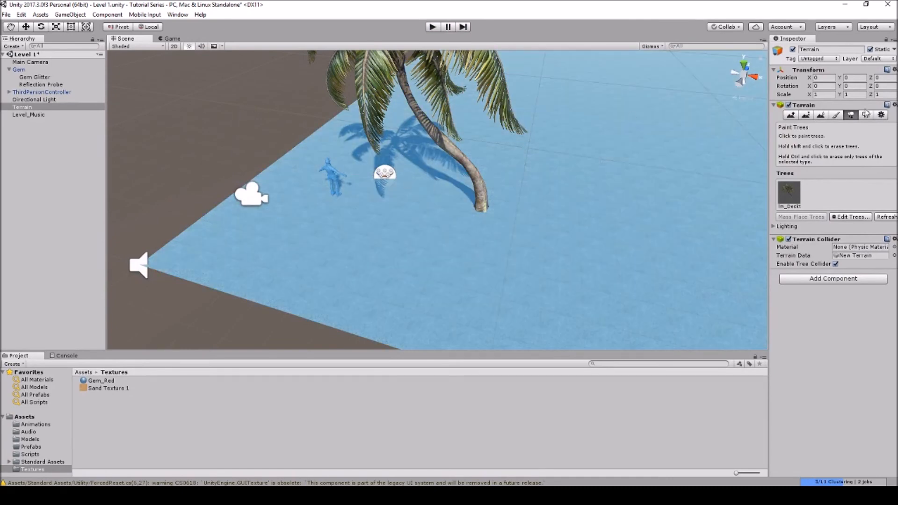
left_click(790, 115)
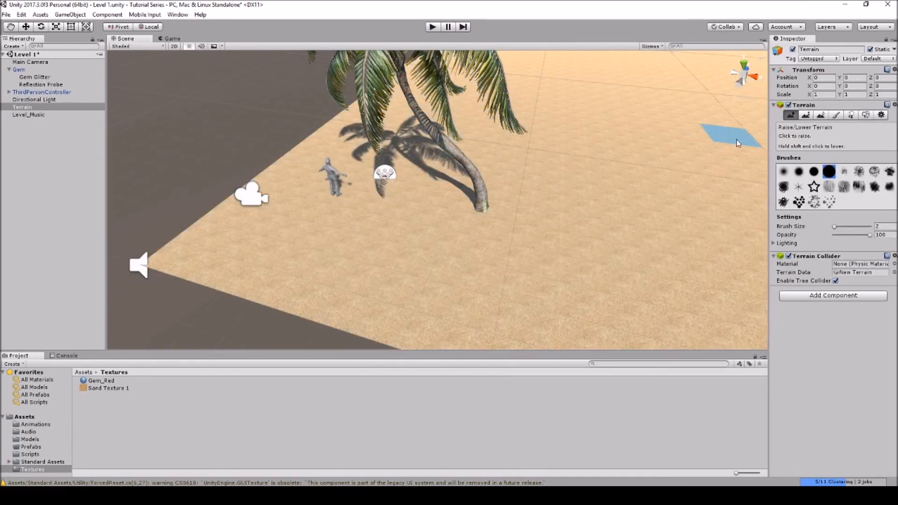
left_click(20, 69)
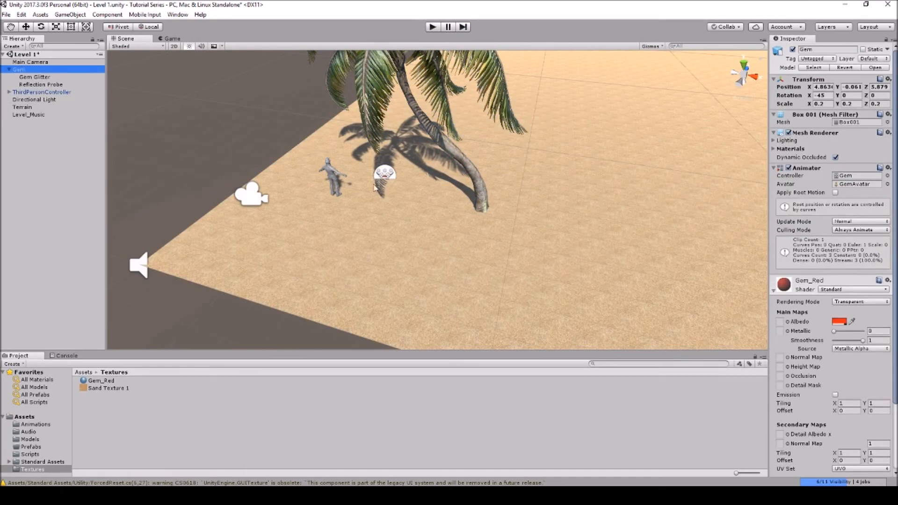
scroll(383, 180, "up", 3)
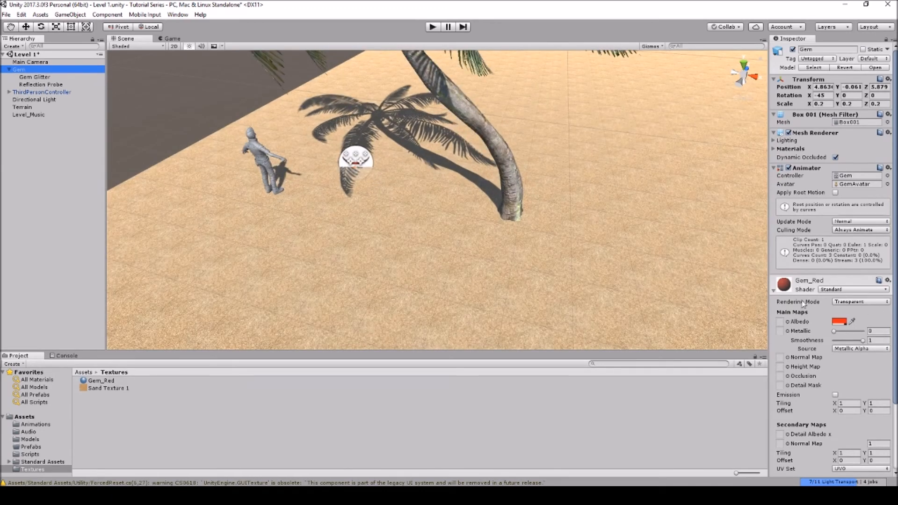
left_click(40, 77)
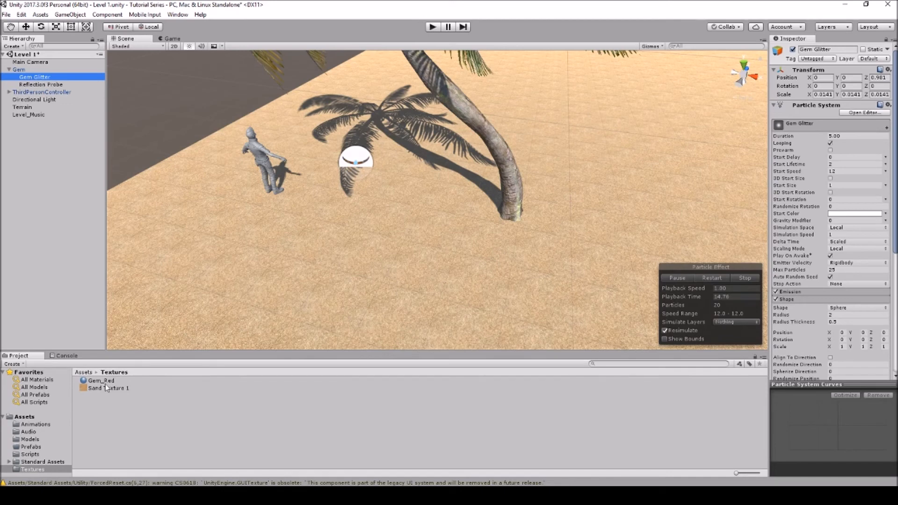
Create a new material named Gem_Blue in the Textures folder.
right_click(95, 402)
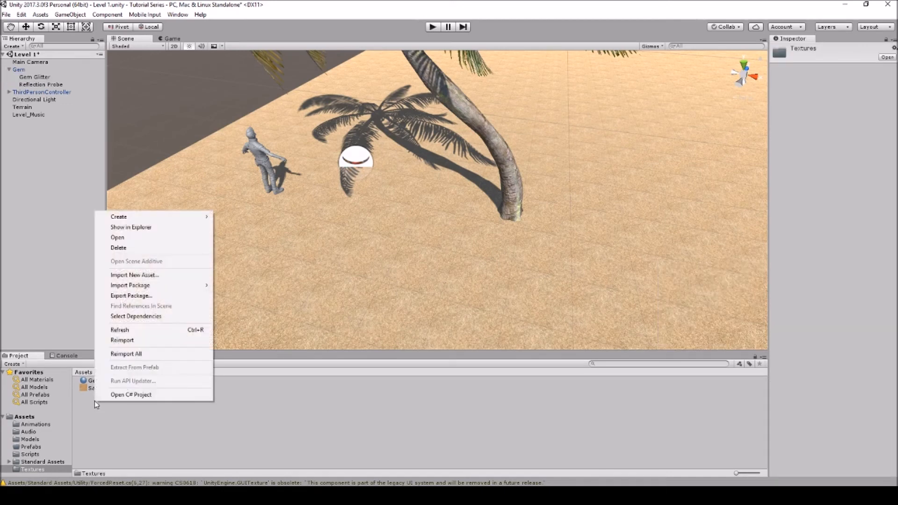
mouse_move(134, 218)
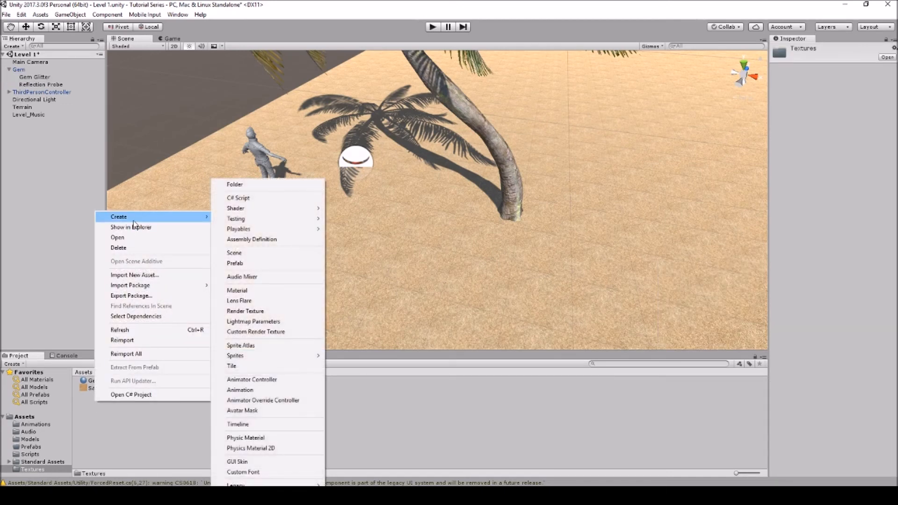
left_click(272, 291)
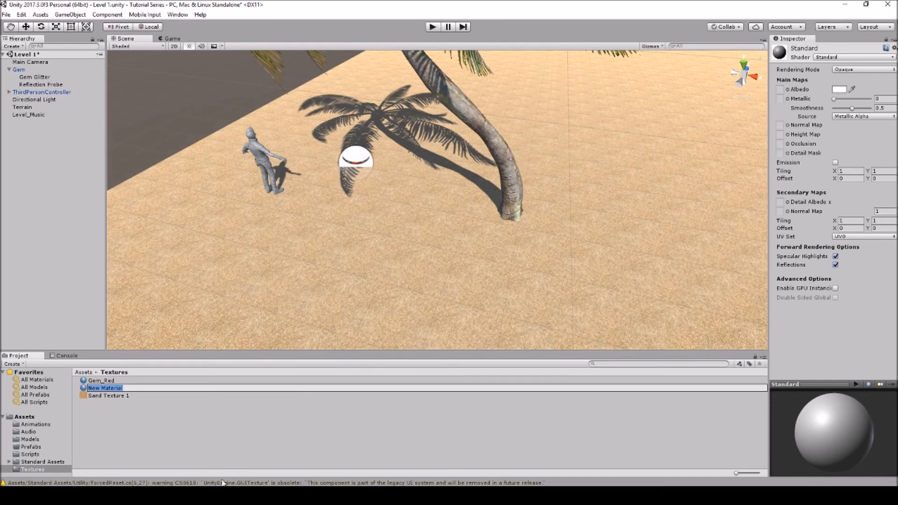
type("Gem")
key("Return")
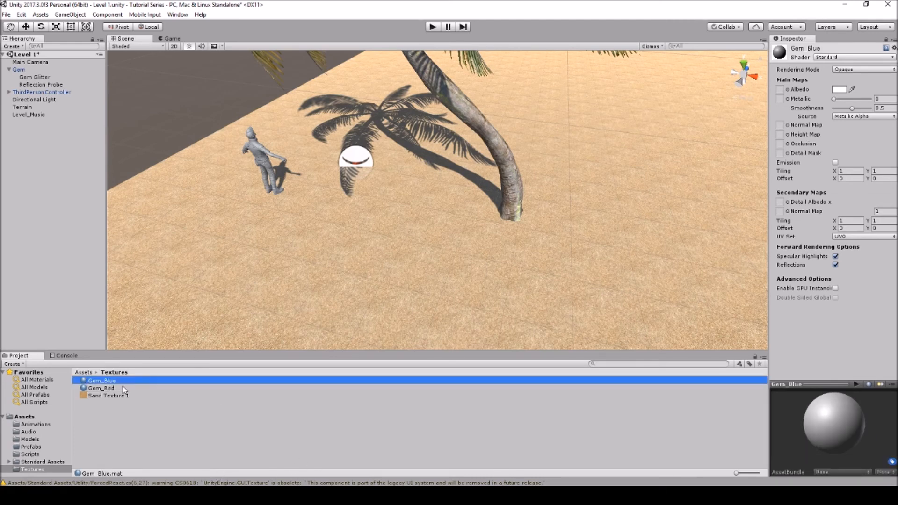
Set the Gem_Blue material's albedo to blue with R 64, G 49, B 255 and an alpha of about 216.
left_click(123, 387)
left_click(133, 381)
left_click(838, 90)
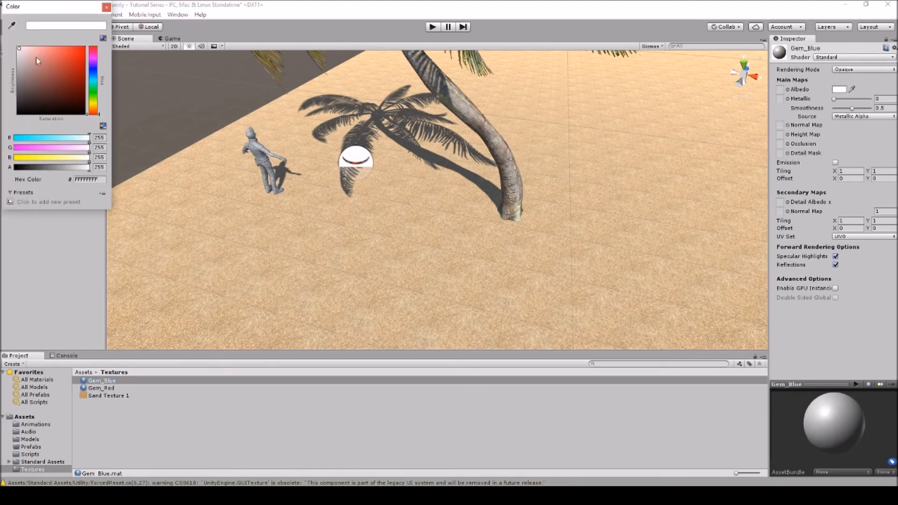
left_click(94, 71)
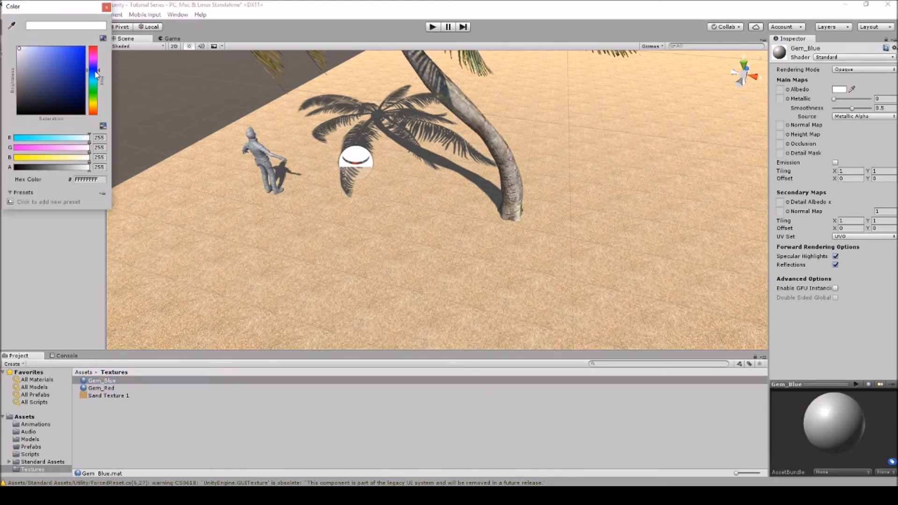
left_click(71, 49)
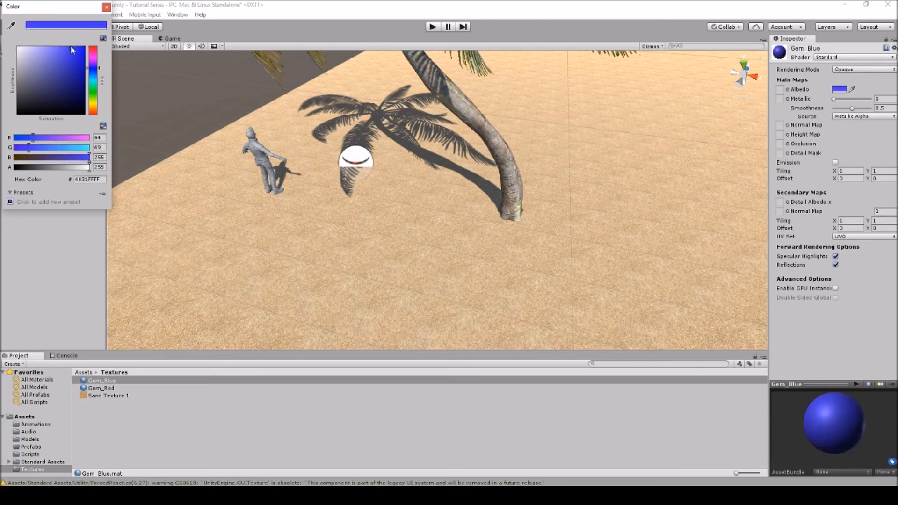
left_click_drag(76, 8, 117, 29)
left_click_drag(123, 192, 126, 192)
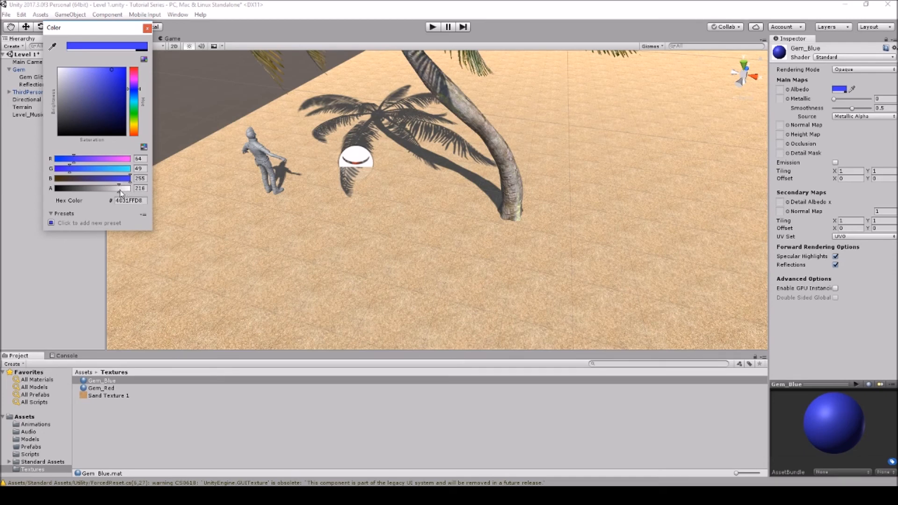
left_click_drag(119, 190, 119, 190)
left_click(146, 29)
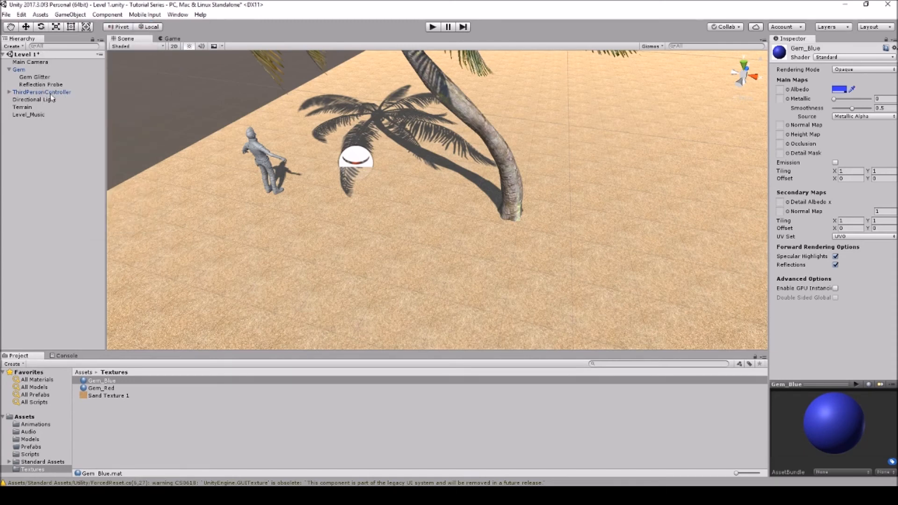
Duplicate the Gem object and move the copy along the X axis toward the palm tree, to about X 6.76.
right_click(30, 70)
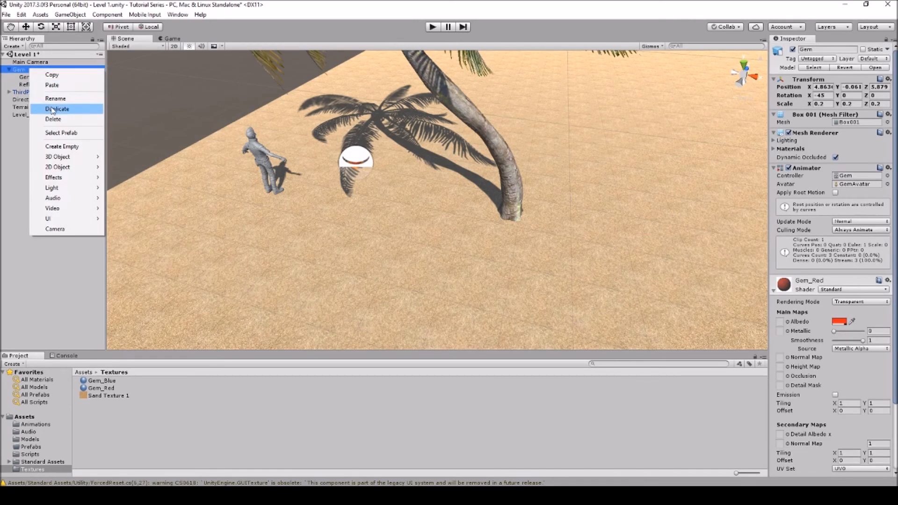
left_click(52, 110)
left_click(27, 27)
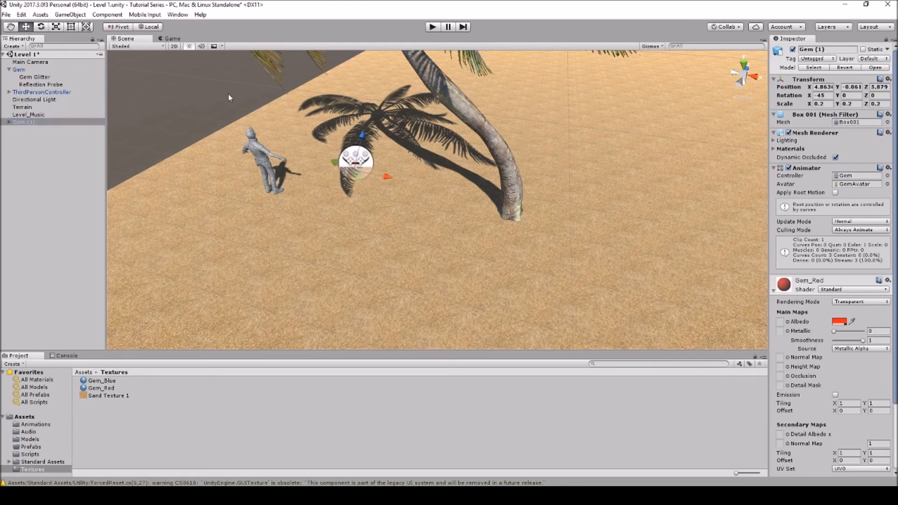
left_click_drag(387, 179, 463, 197)
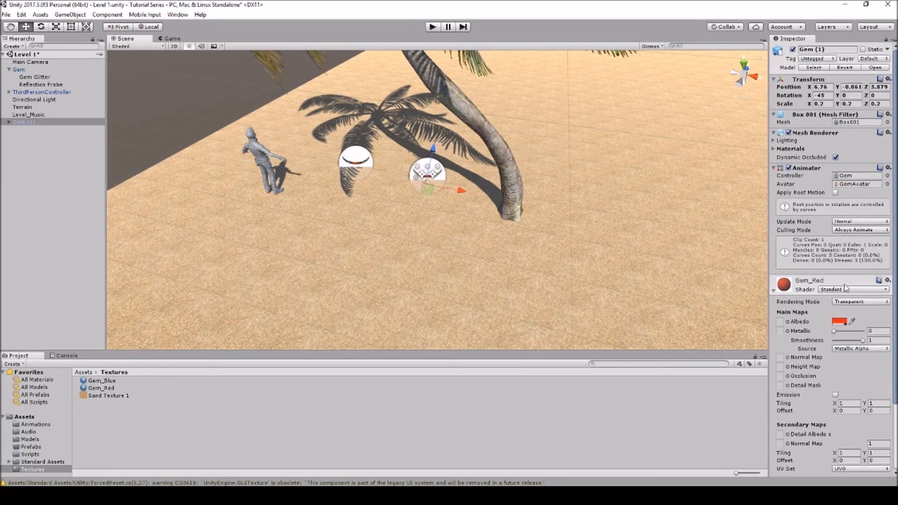
Try to apply the Gem_Blue material to the duplicated gem directly in the scene.
left_click(889, 281)
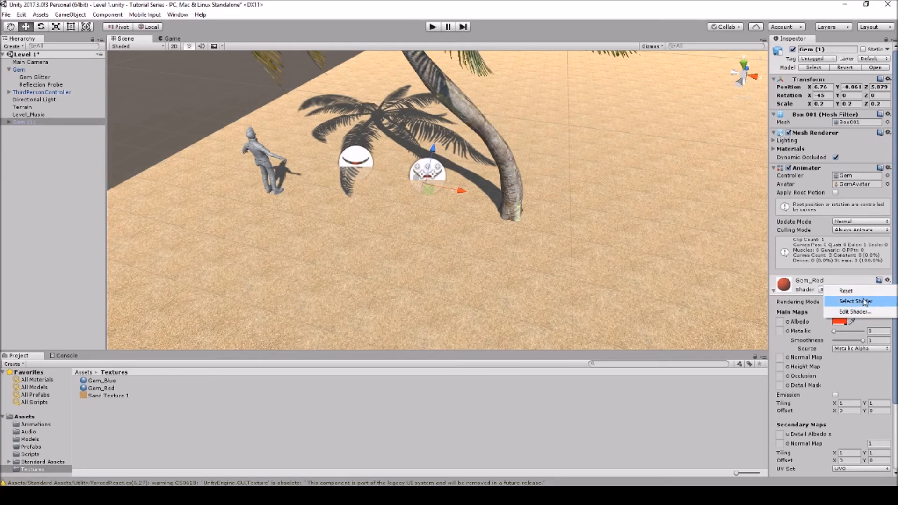
left_click(867, 302)
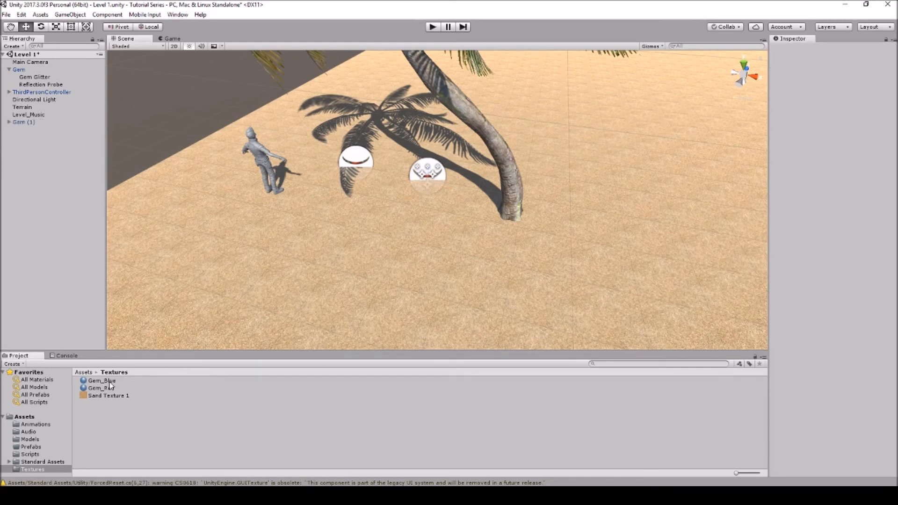
left_click_drag(108, 381, 428, 177)
scroll(427, 175, "up", 5)
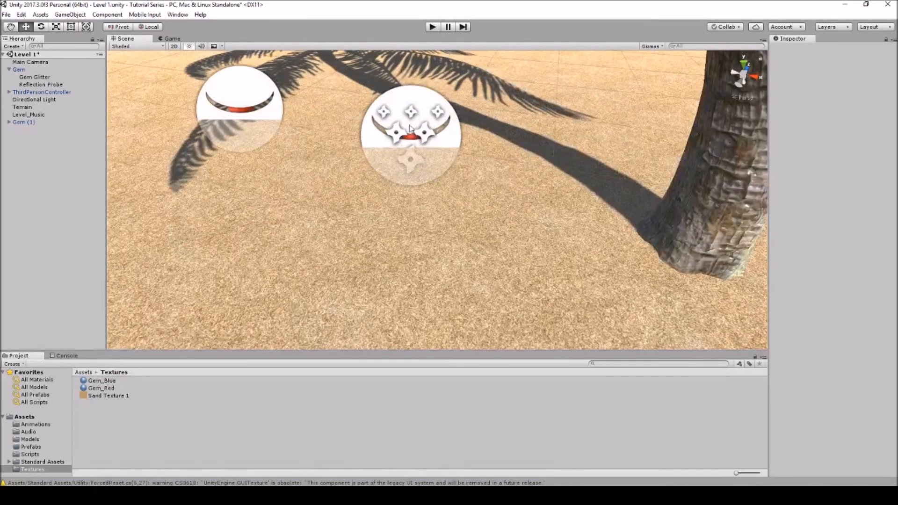
left_click(411, 139)
left_click(415, 134)
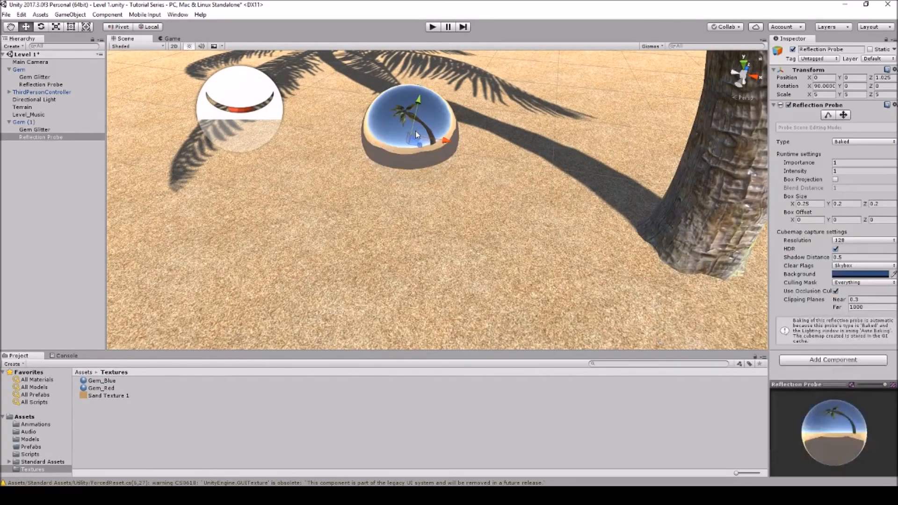
Replace the Gem_Red material on the duplicated gem, Gem (1), with Gem_Blue.
left_click(21, 123)
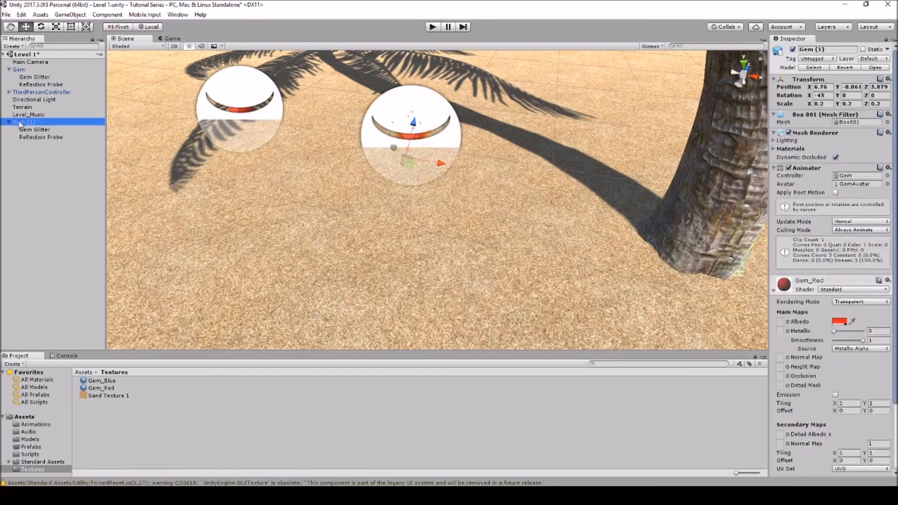
left_click_drag(111, 381, 801, 306)
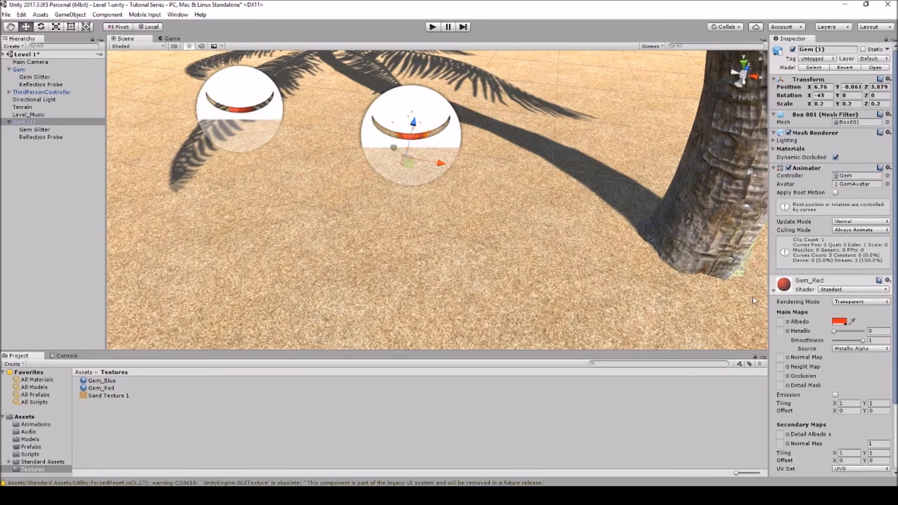
left_click(773, 291)
left_click_drag(117, 381, 814, 369)
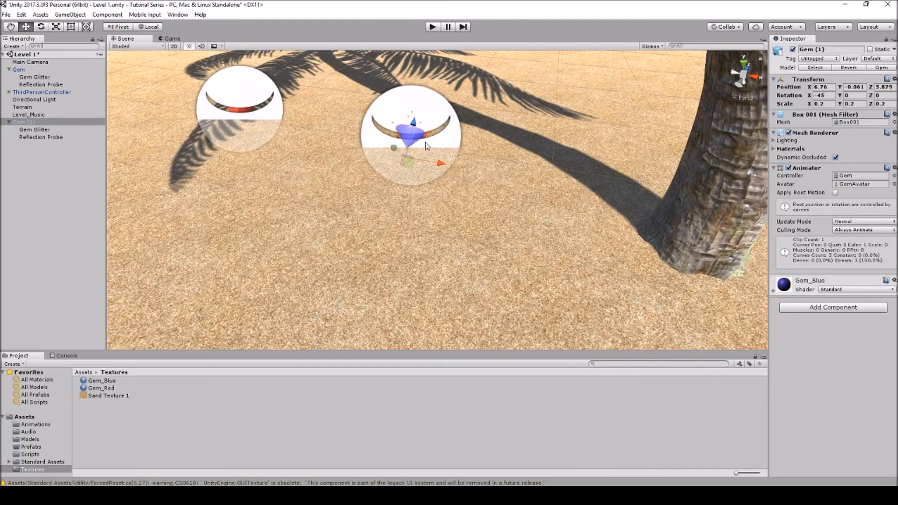
Set the Gem_Blue material's smoothness to 1 and its rendering mode to Transparent.
scroll(421, 145, "up", 7)
scroll(421, 146, "down", 3)
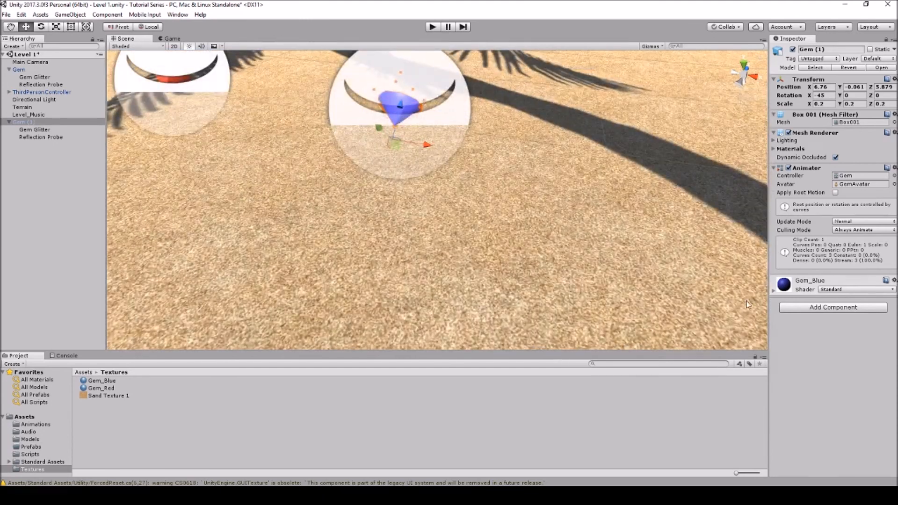
left_click(773, 292)
left_click_drag(852, 341, 867, 342)
left_click(854, 305)
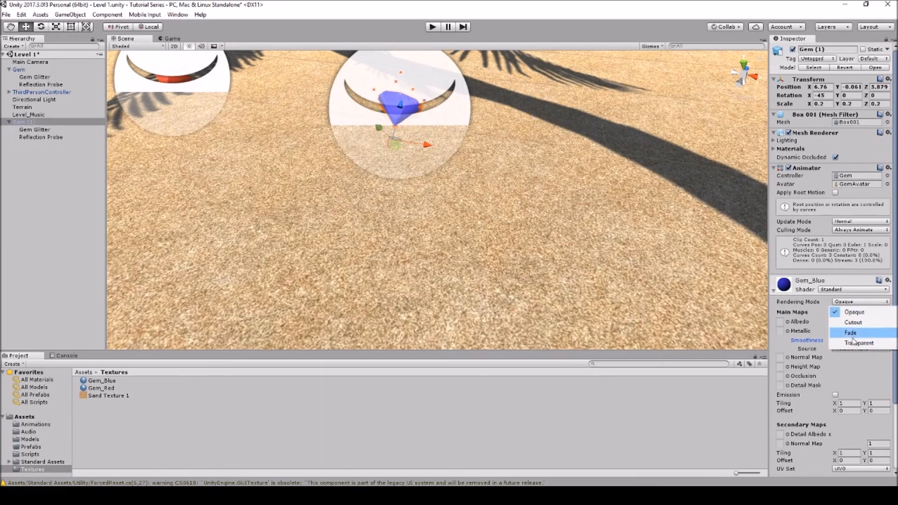
left_click(856, 343)
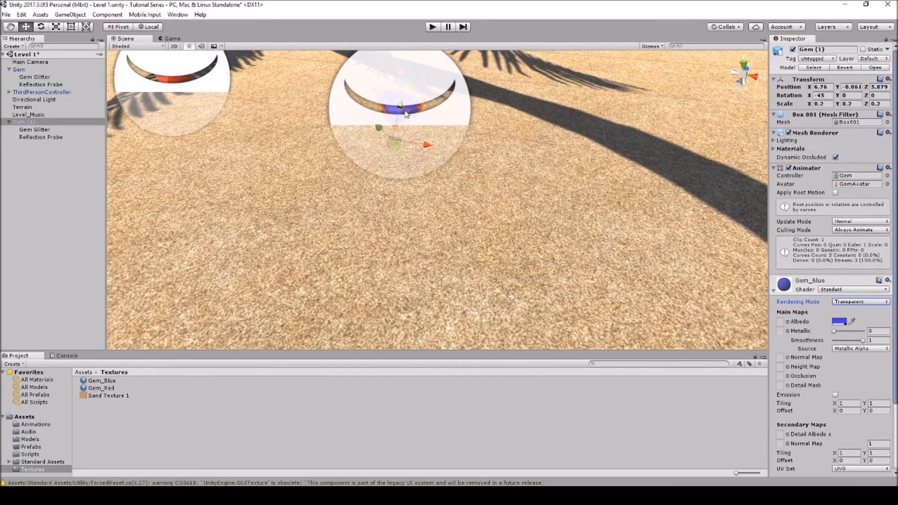
Play-test the level to check the blue gem and its glitter beside the red gem.
left_click(433, 27)
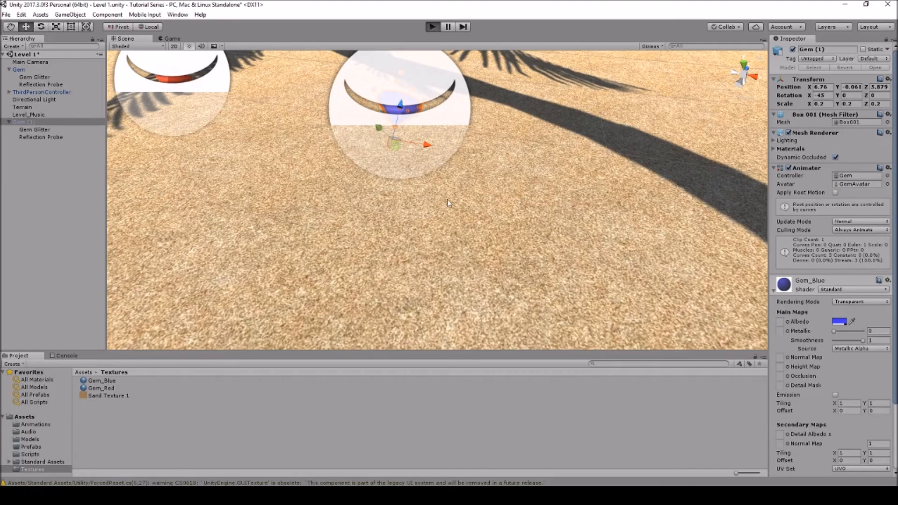
key("w")
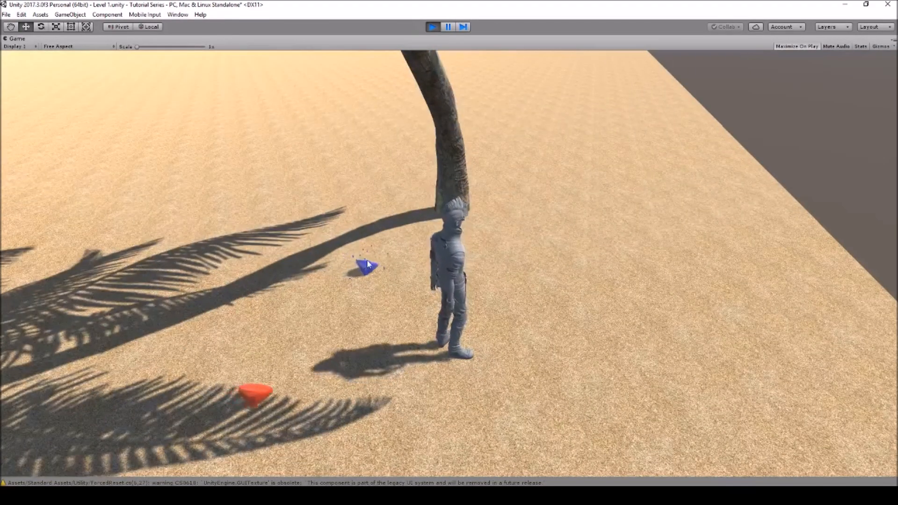
left_click(432, 26)
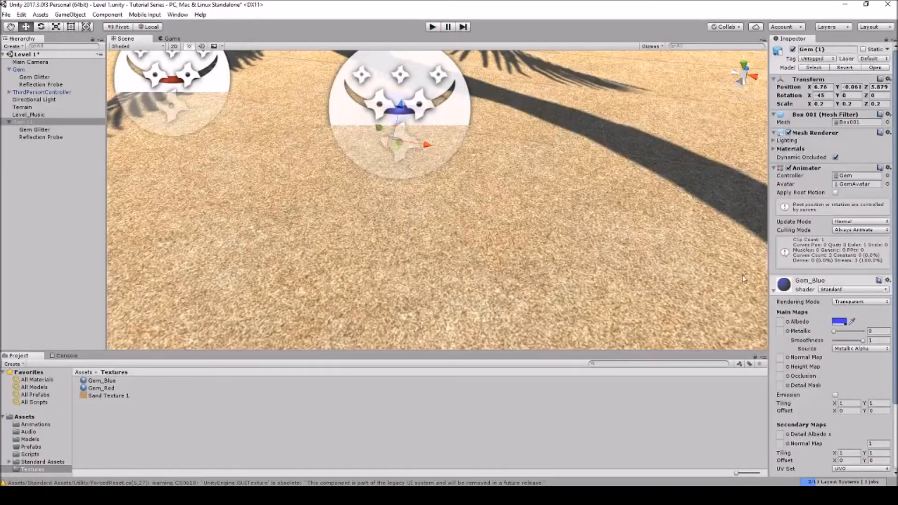
Delete the Gem Glitter particle system from the blue gem, Gem (1).
left_click(44, 130)
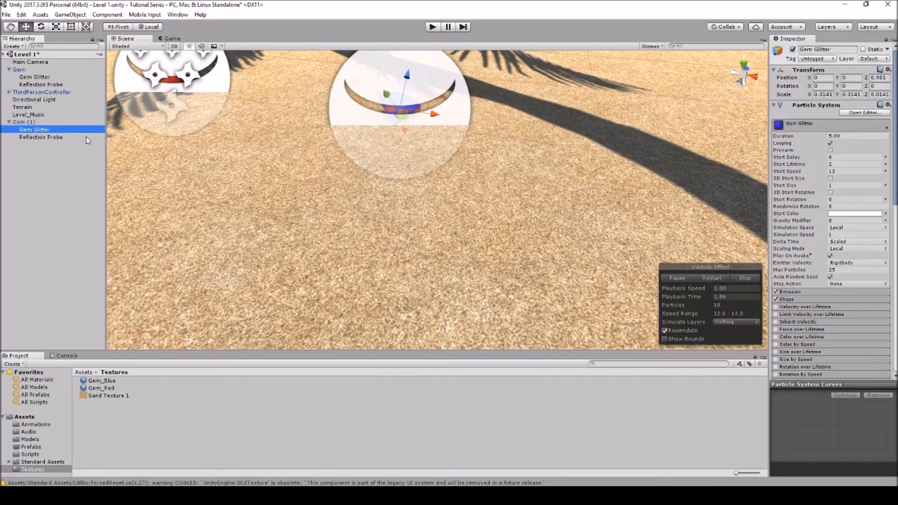
left_click(781, 127)
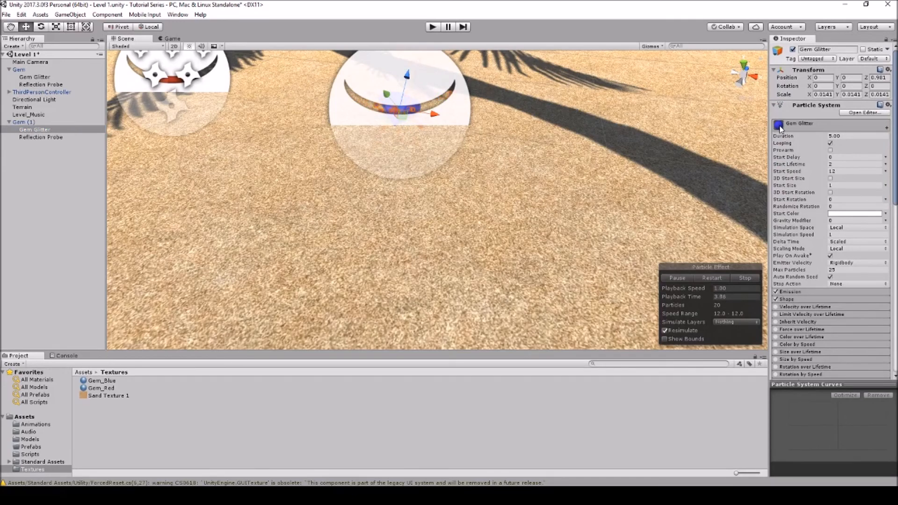
right_click(42, 130)
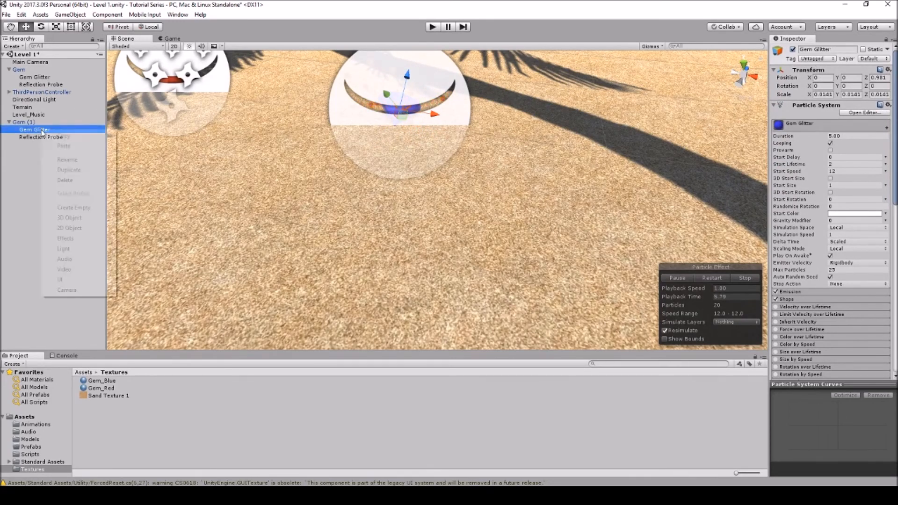
left_click(79, 180)
Duplicate the red gem's Gem Glitter and make the copy a child of Gem (1).
left_click(21, 122)
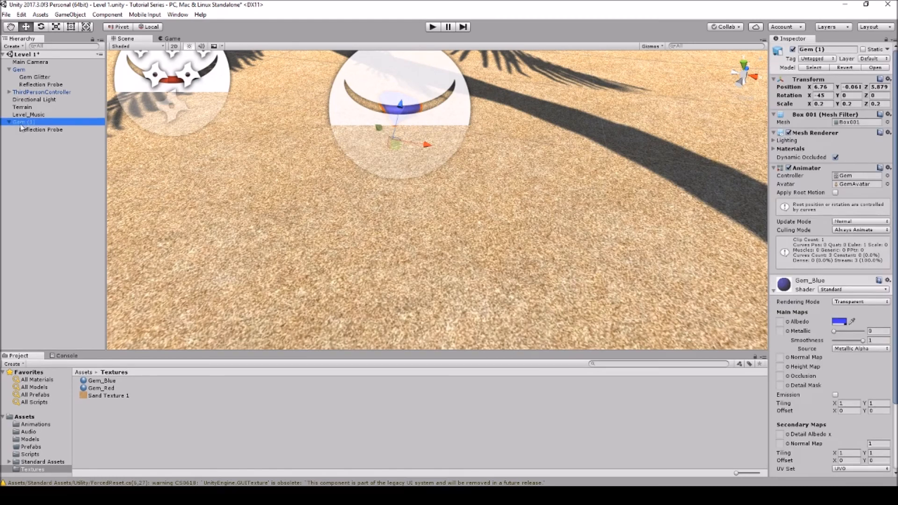
left_click(35, 77)
right_click(39, 77)
left_click(67, 117)
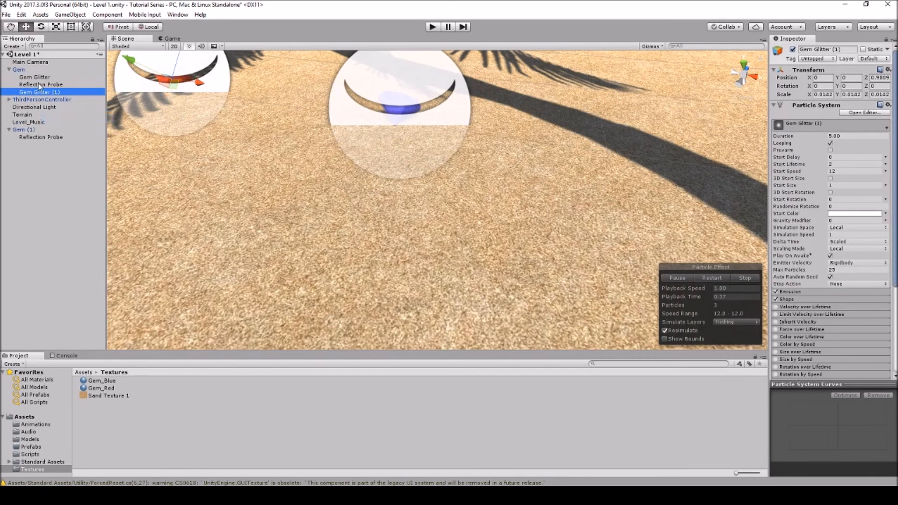
left_click_drag(46, 95, 47, 133)
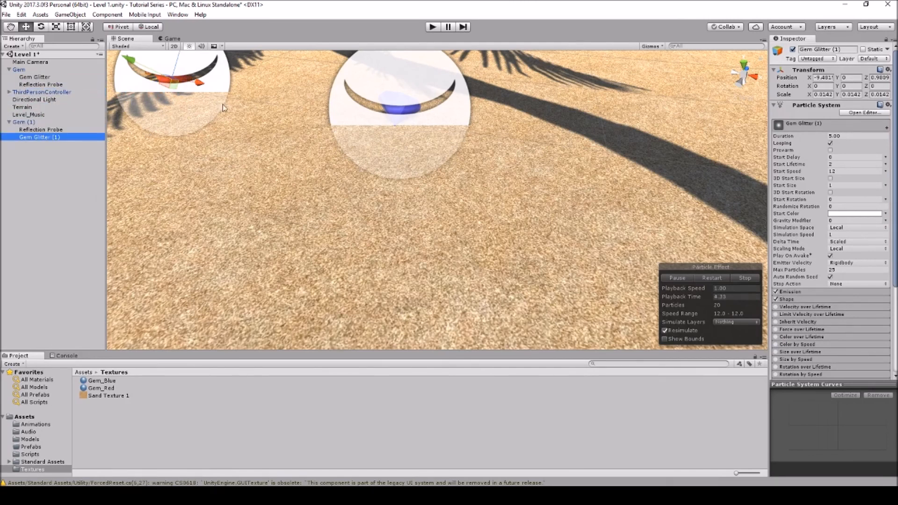
Position the copied glitter on the blue gem at X 0, with Y about 0.26 and Z about 0.97.
left_click_drag(196, 84, 355, 114)
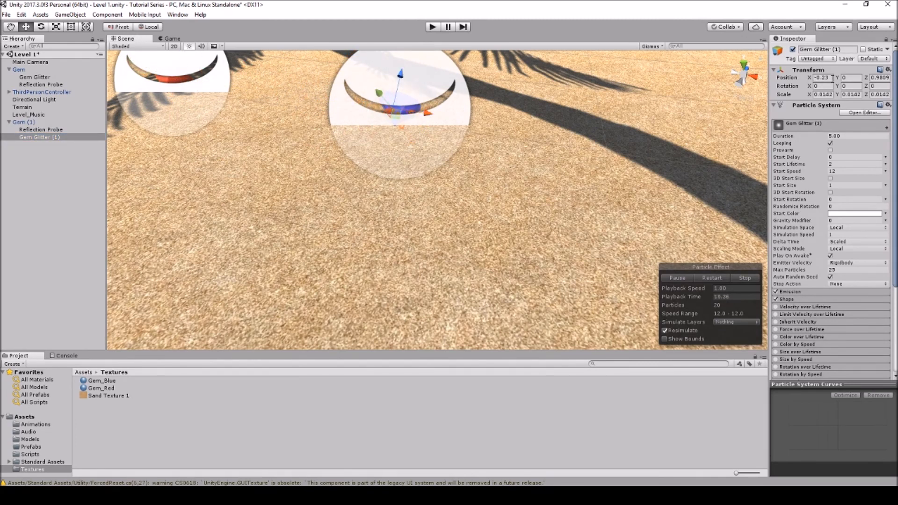
left_click(816, 77)
type("0")
left_click(871, 78)
type("0")
left_click_drag(405, 108, 415, 85)
left_click_drag(390, 100, 405, 79)
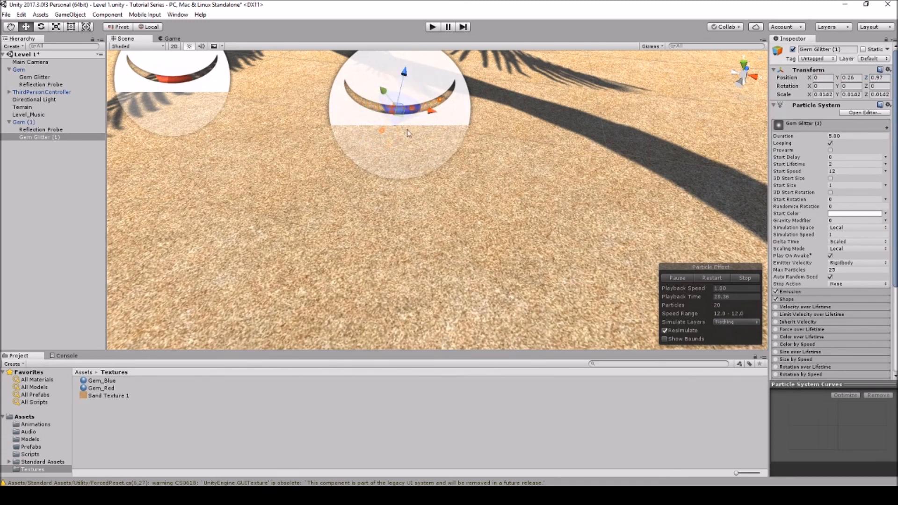
Play-test the level, walking the character around both gems to check the blue gem's new glitter.
left_click(432, 27)
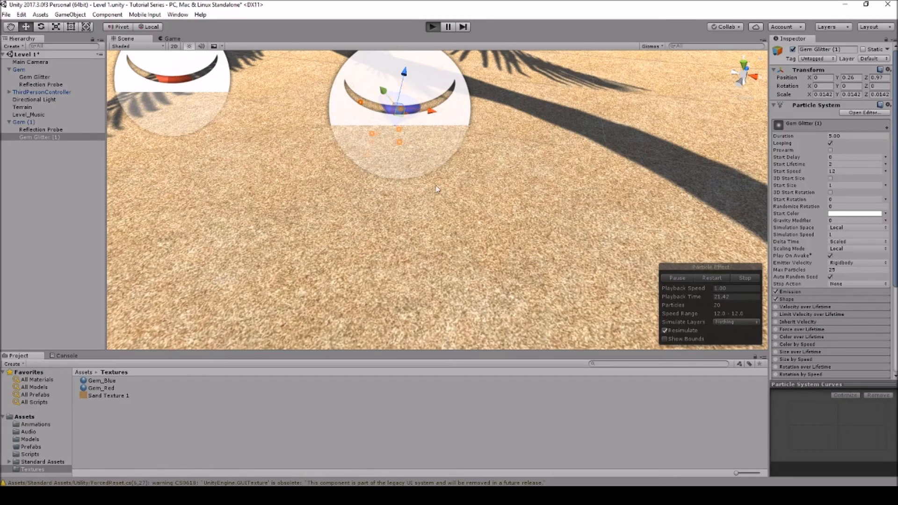
key("w")
key("a")
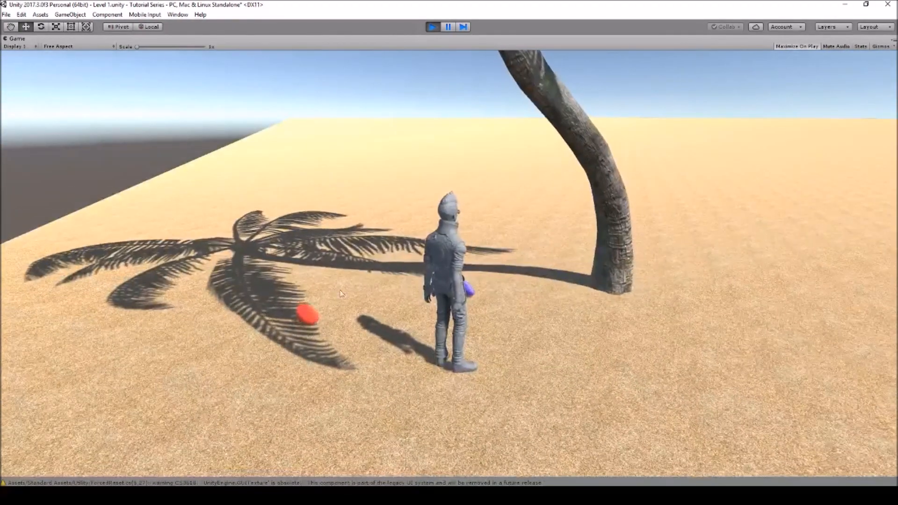
key("w")
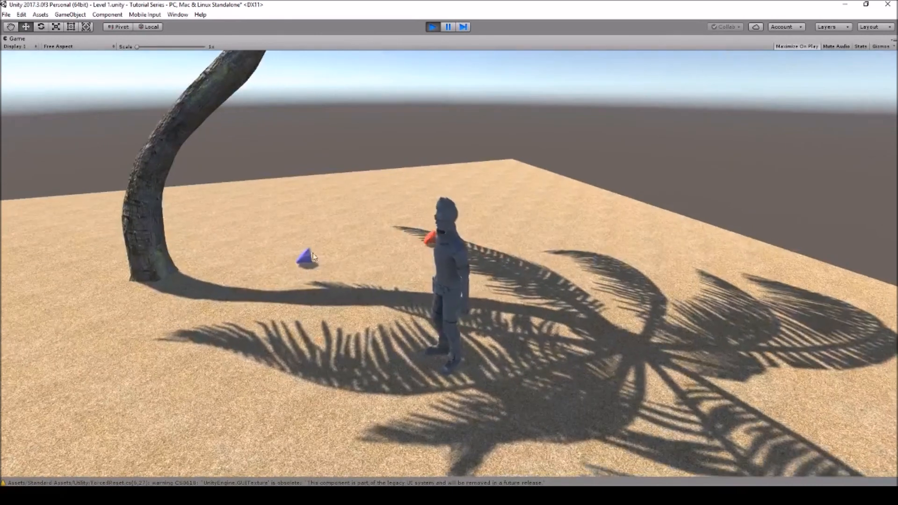
left_click(432, 26)
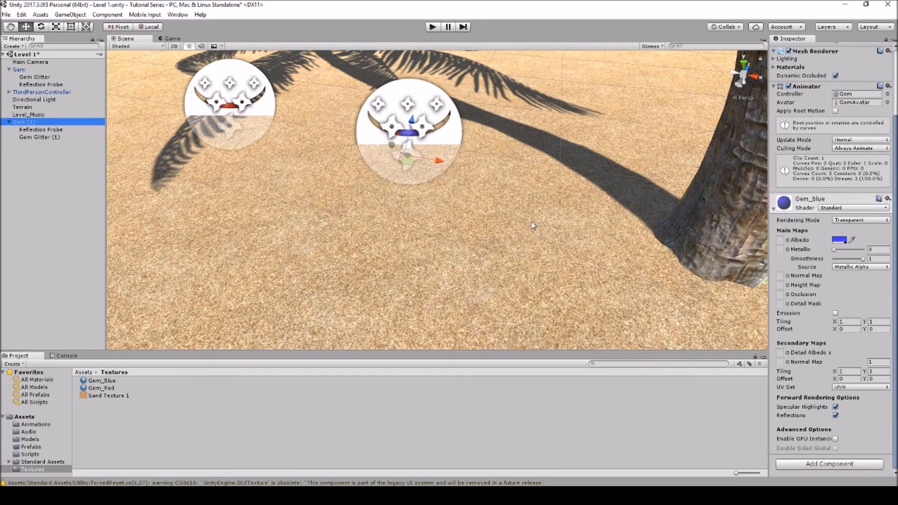
Run the level, move the character around the palm tree to compare the red and blue gems, and stop the play-test.
left_click(431, 27)
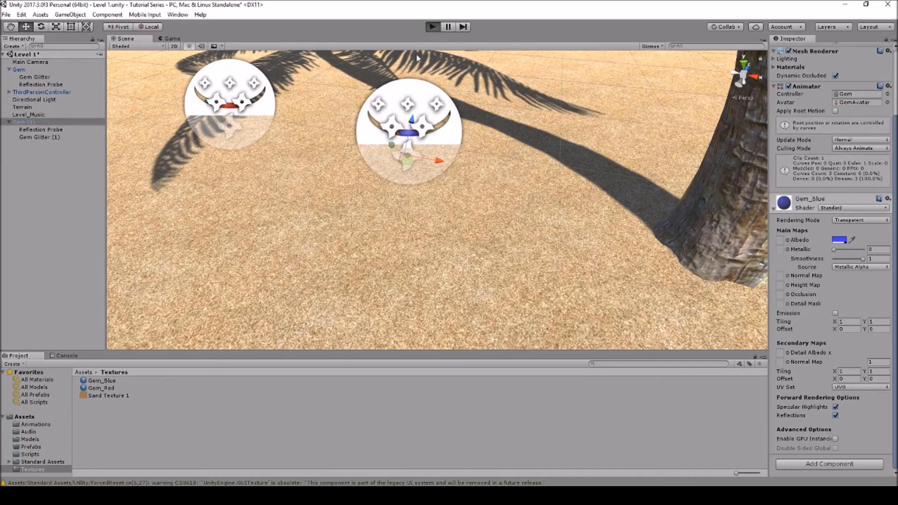
key("w")
key("d")
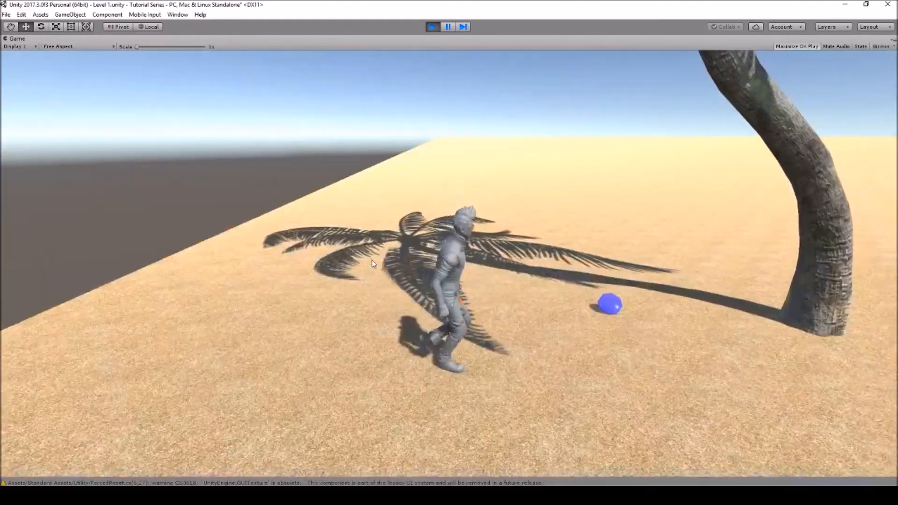
key("w")
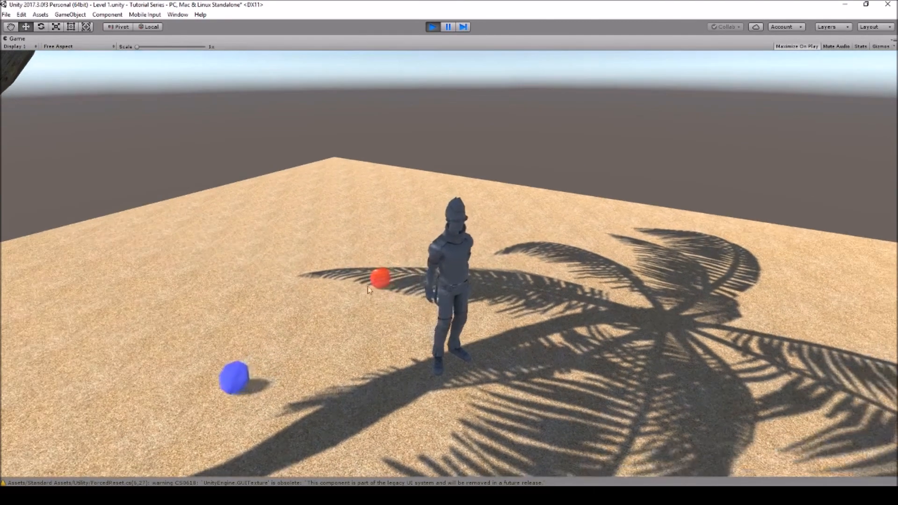
key("w")
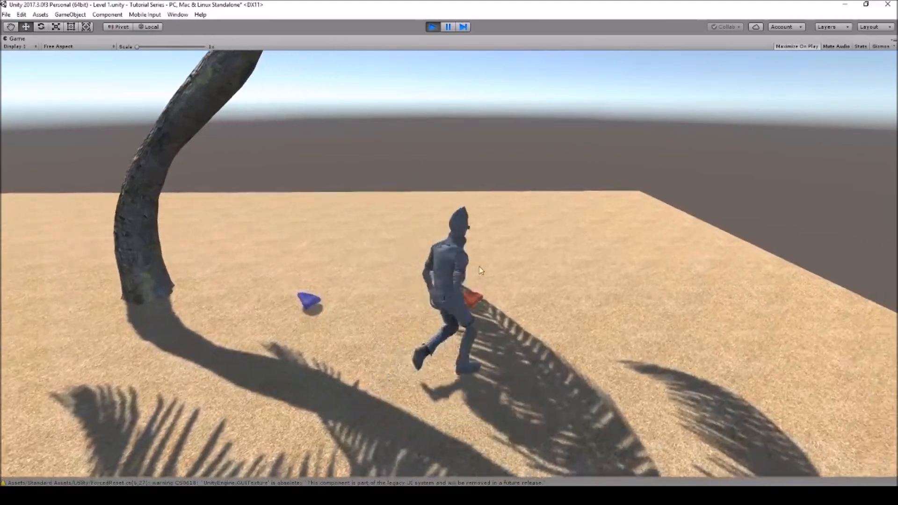
key("s")
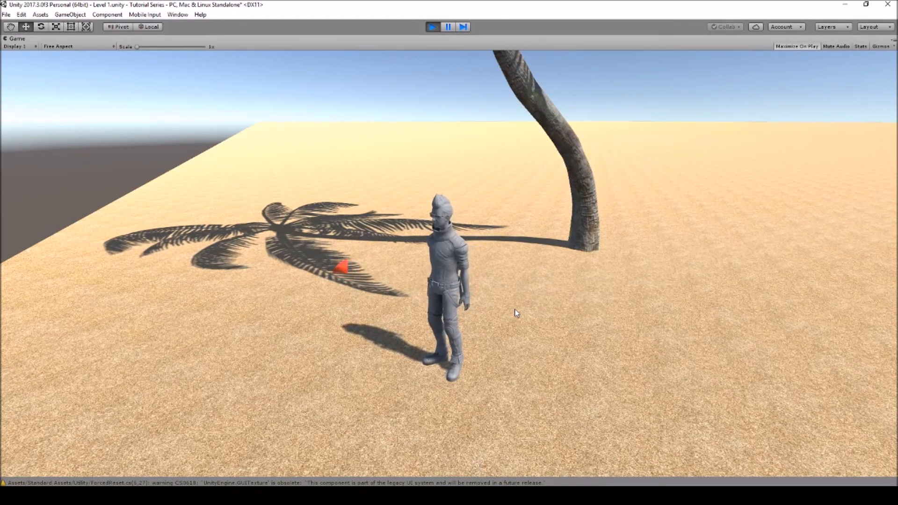
key("w")
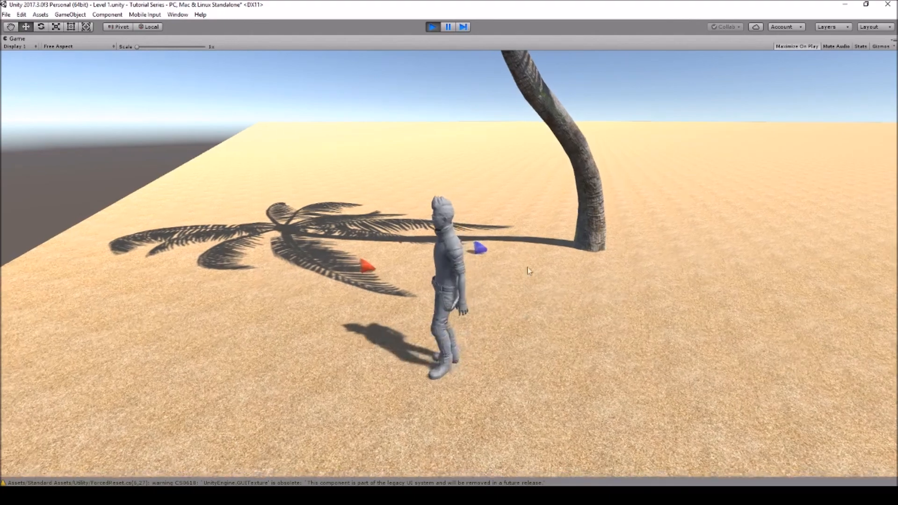
key("s")
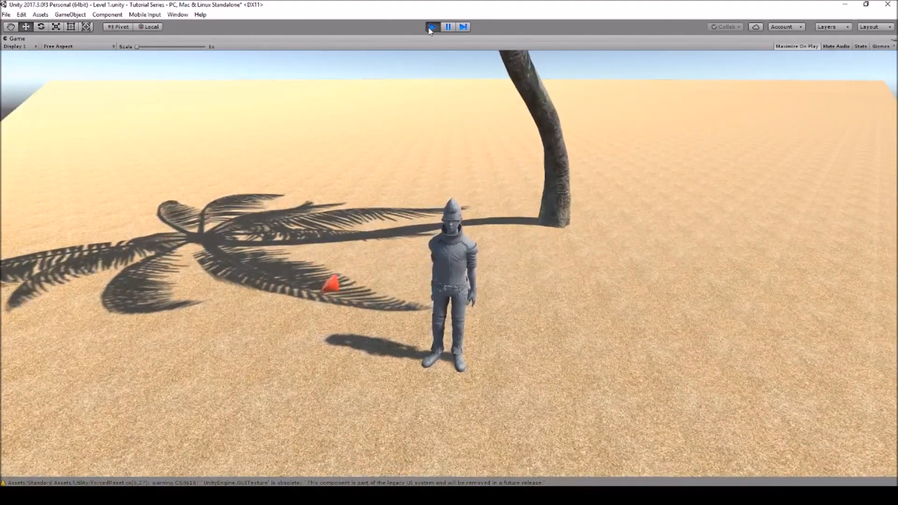
left_click(433, 26)
scroll(428, 227, "down", 5)
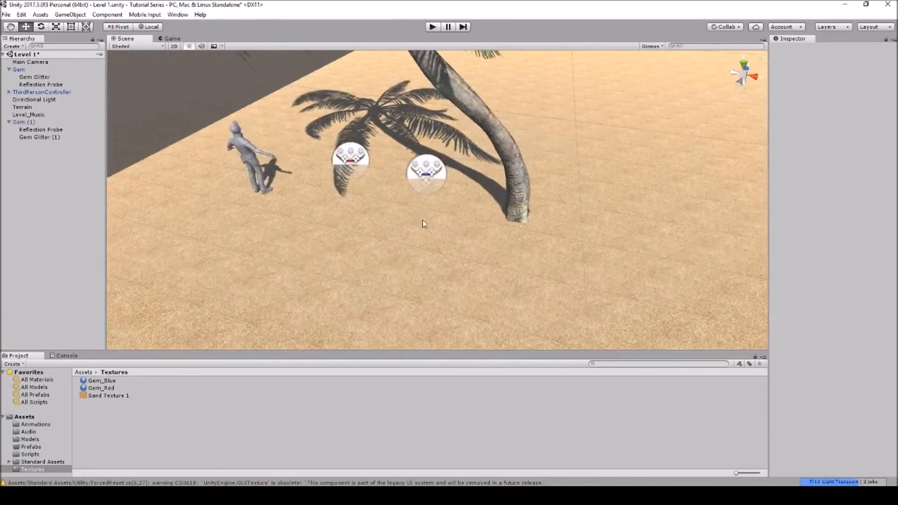